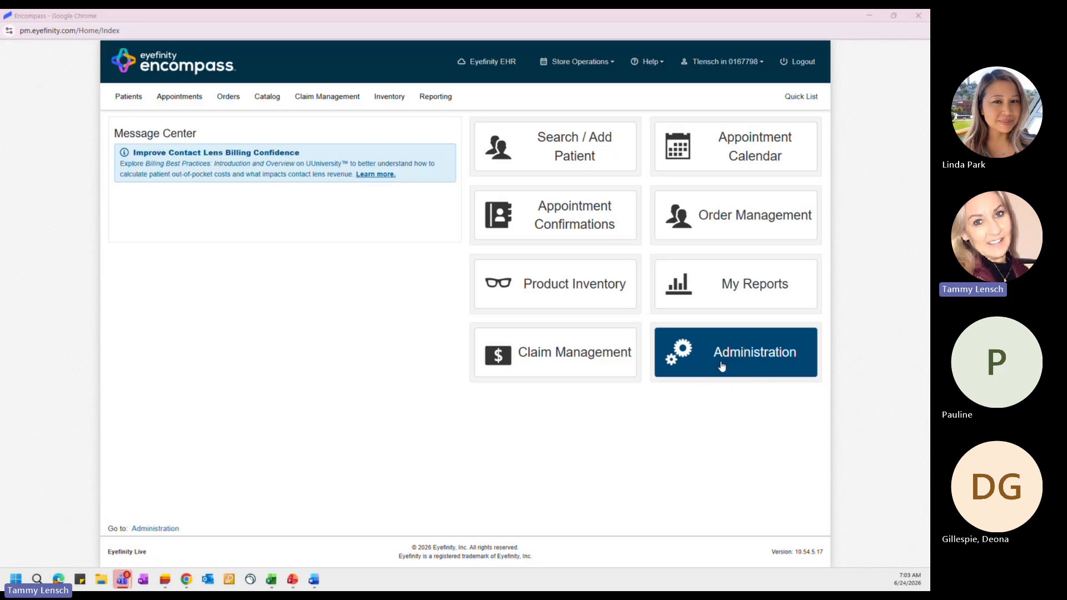
Open the Administration area and check which offices are available for office configuration
{"action": "left_click", "coordinate": [158, 533]}
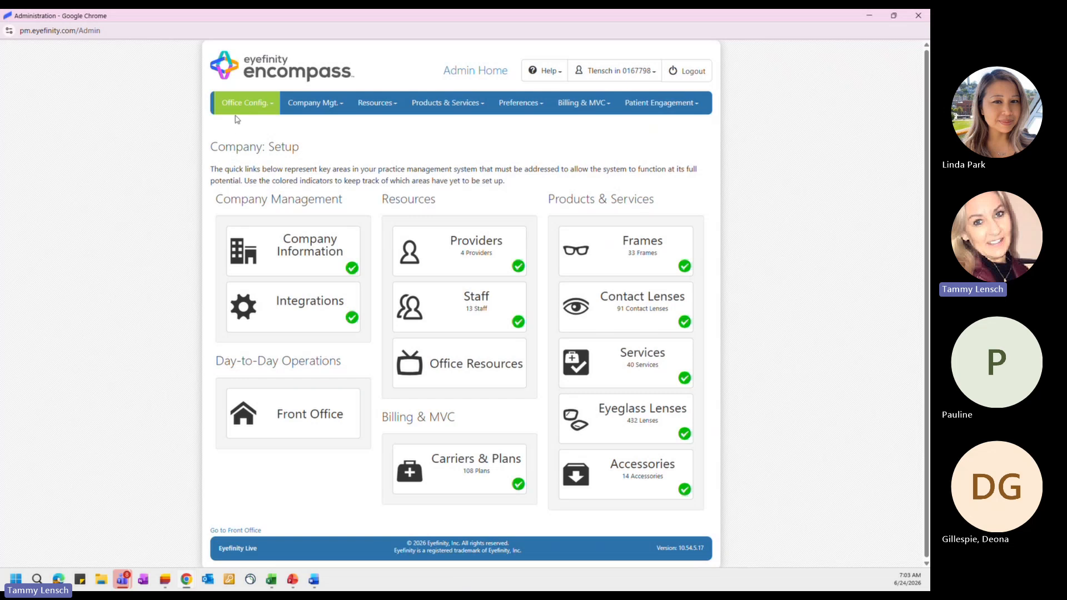
{"action": "mouse_move", "coordinate": [237, 112]}
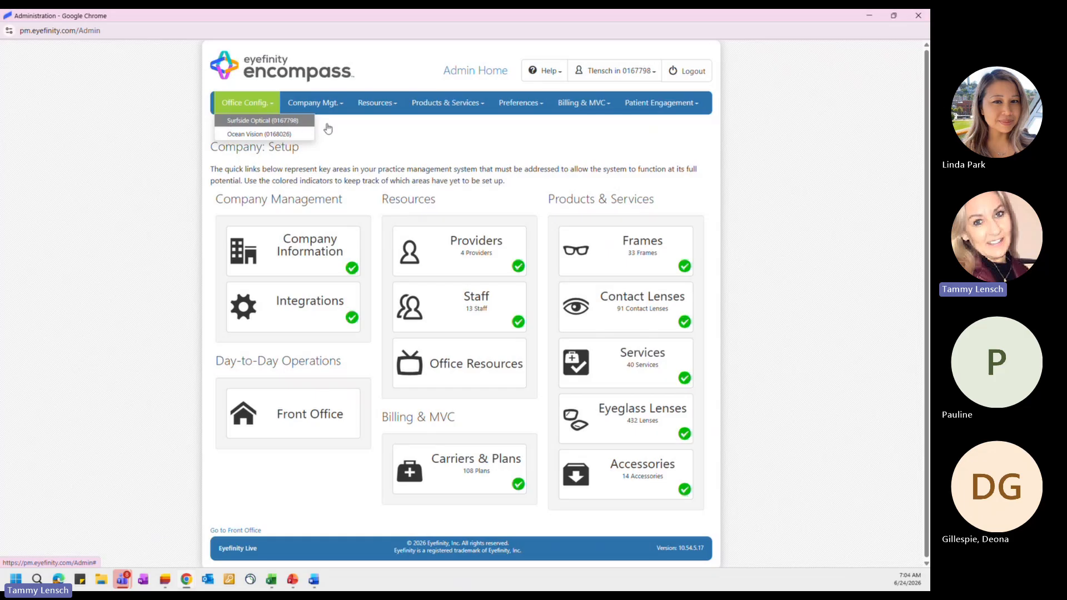
{"action": "left_click", "coordinate": [611, 109]}
{"action": "left_click", "coordinate": [644, 71]}
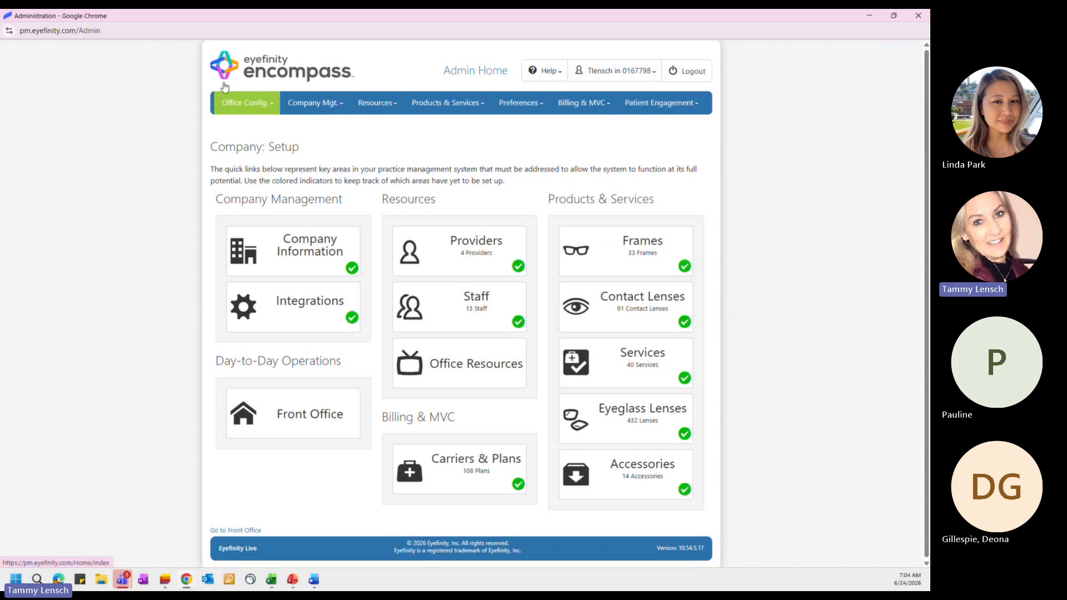
{"action": "left_click", "coordinate": [248, 104]}
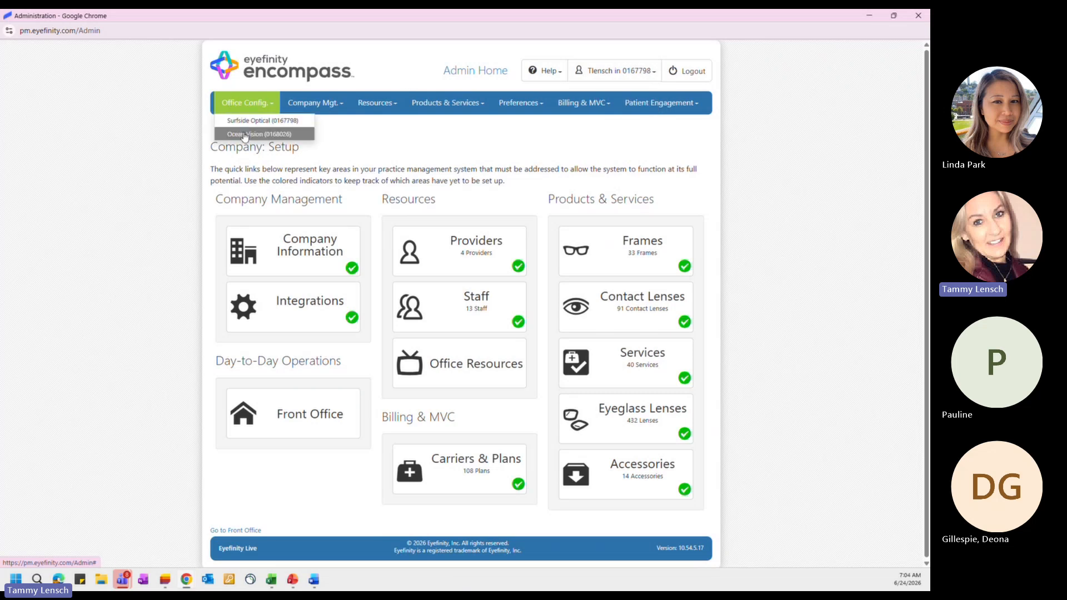
{"action": "left_click", "coordinate": [179, 149]}
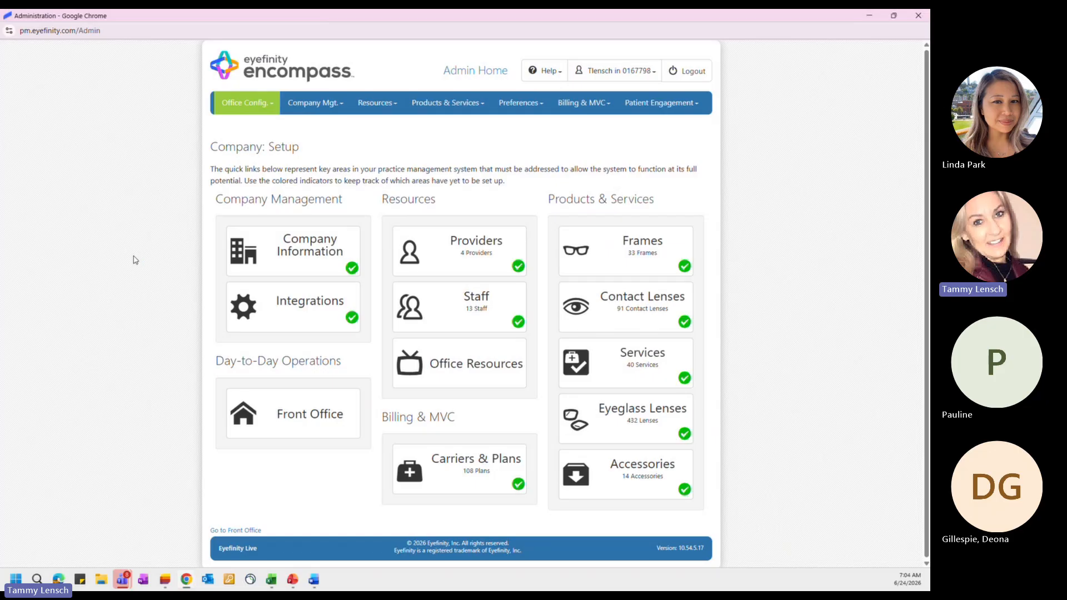
Open Company Information and review the company's contact, branding and tax details, including the tax rates link
{"action": "left_click", "coordinate": [289, 268]}
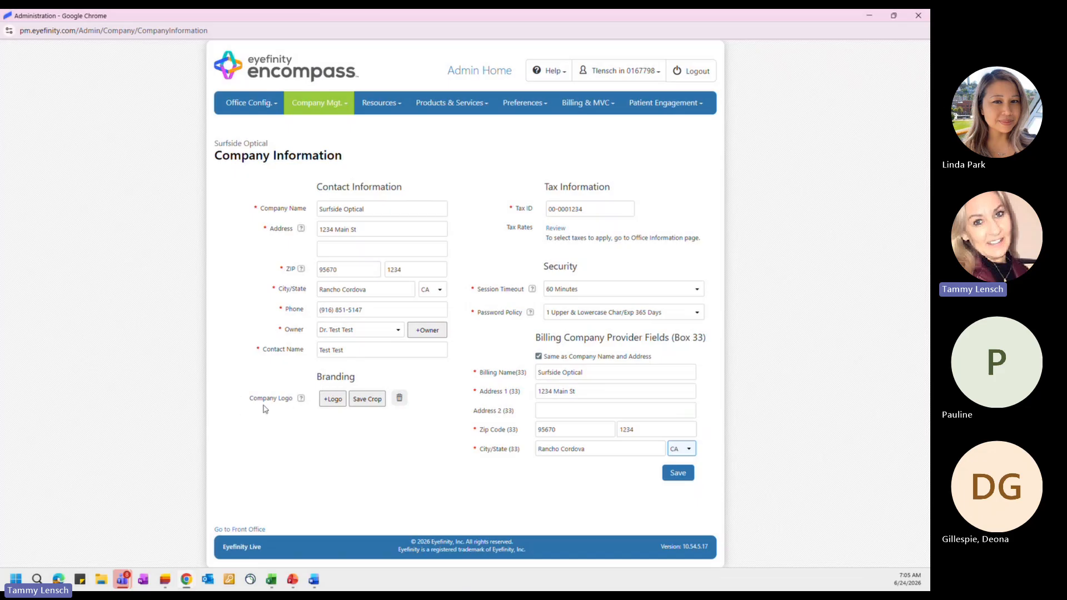
{"action": "left_click", "coordinate": [242, 109]}
{"action": "mouse_move", "coordinate": [237, 100]}
{"action": "left_click", "coordinate": [576, 189]}
{"action": "left_click", "coordinate": [575, 190]}
{"action": "key", "text": "ctrl"}
{"action": "key", "text": "ctrl"}
{"action": "key", "text": "ctrl"}
{"action": "key", "text": "ctrl"}
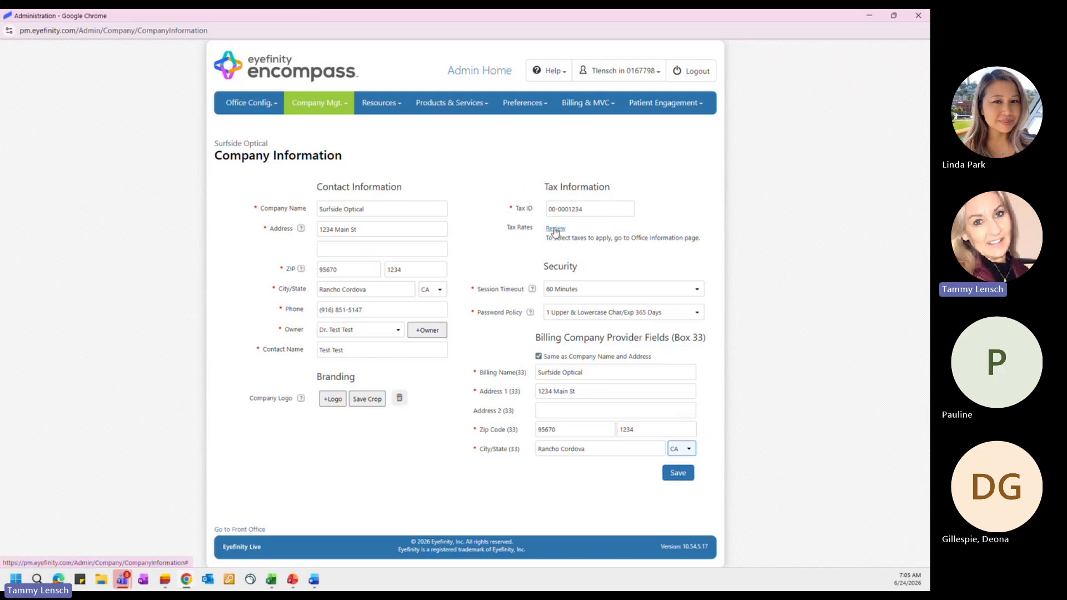
{"action": "key", "text": "ctrl"}
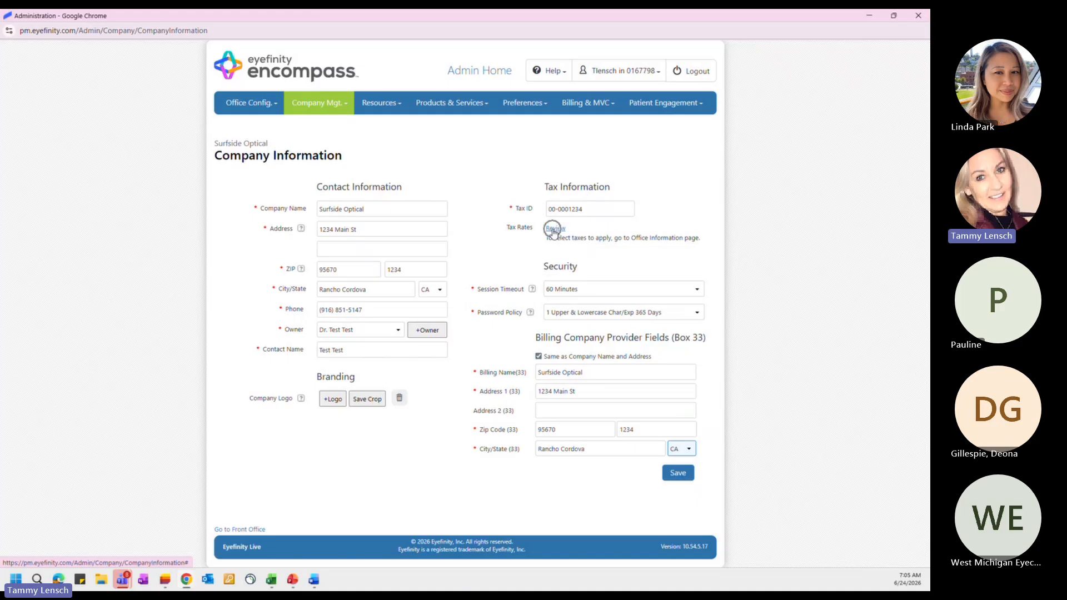
{"action": "key", "text": "ctrl"}
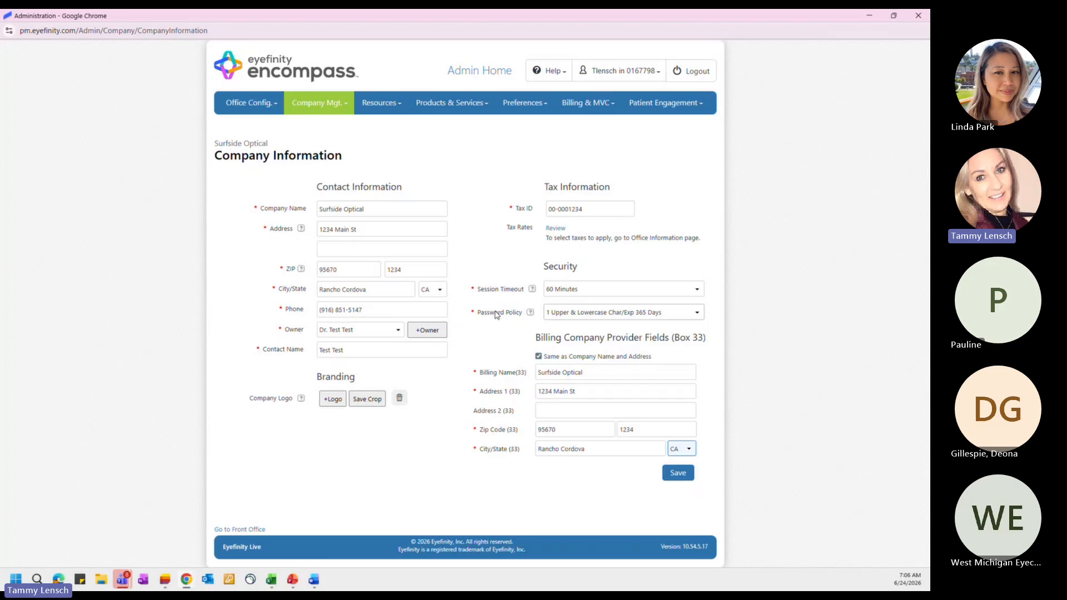
Review the available Session Timeout and Password Policy options in the company's security settings without changing them
{"action": "left_click", "coordinate": [577, 294]}
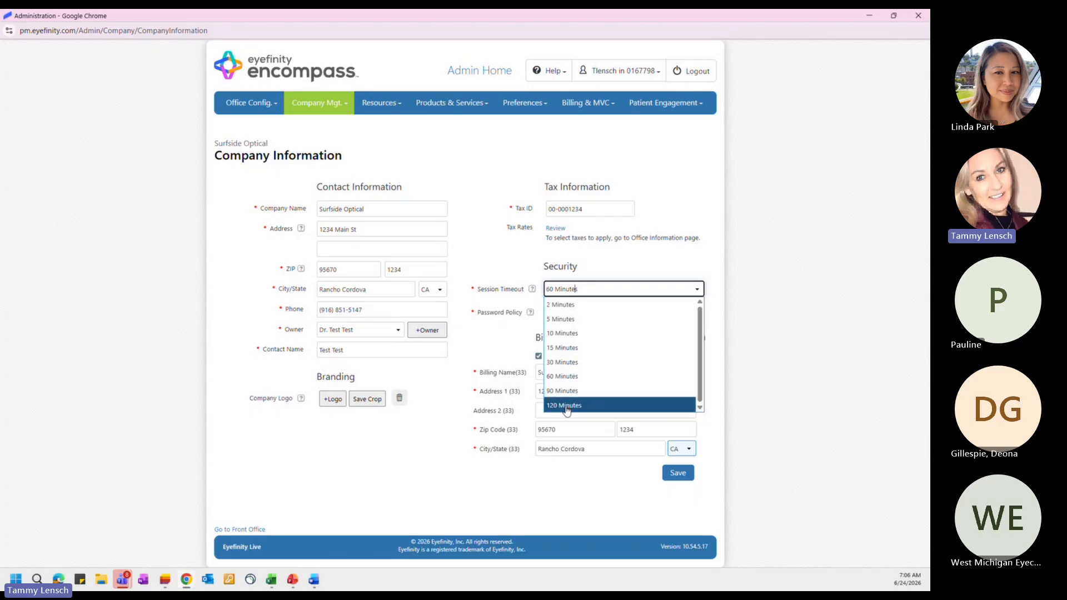
{"action": "left_click", "coordinate": [588, 270]}
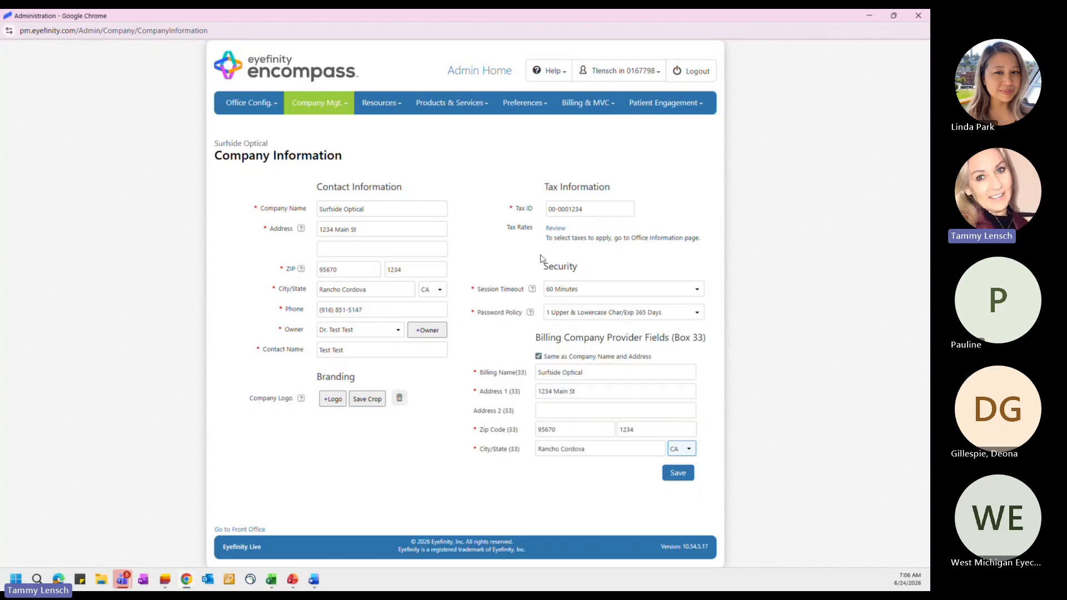
{"action": "left_click", "coordinate": [568, 317]}
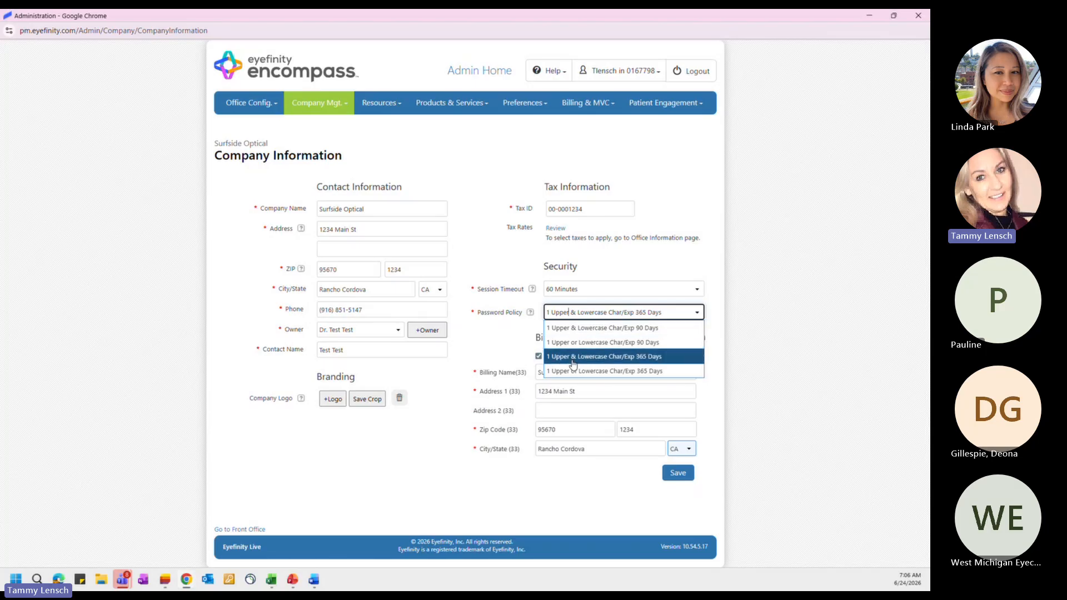
{"action": "left_click", "coordinate": [488, 349]}
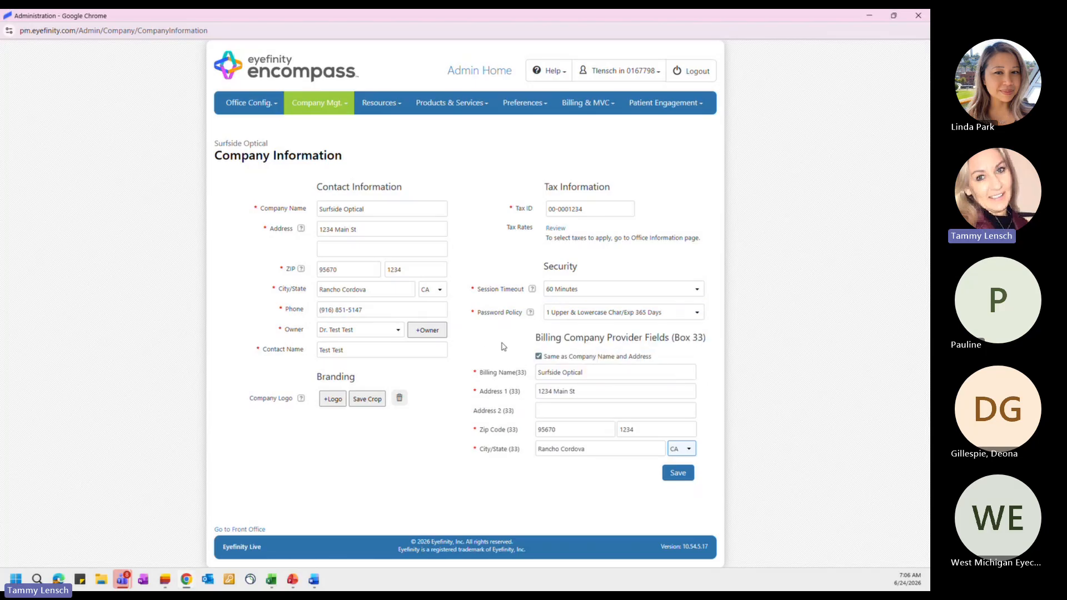
{"action": "left_click", "coordinate": [533, 296]}
{"action": "mouse_move", "coordinate": [530, 315]}
Return to the Admin Home page and open Integrations to review the Eyefinity EHR account fields and EHR domain
{"action": "left_click", "coordinate": [461, 75]}
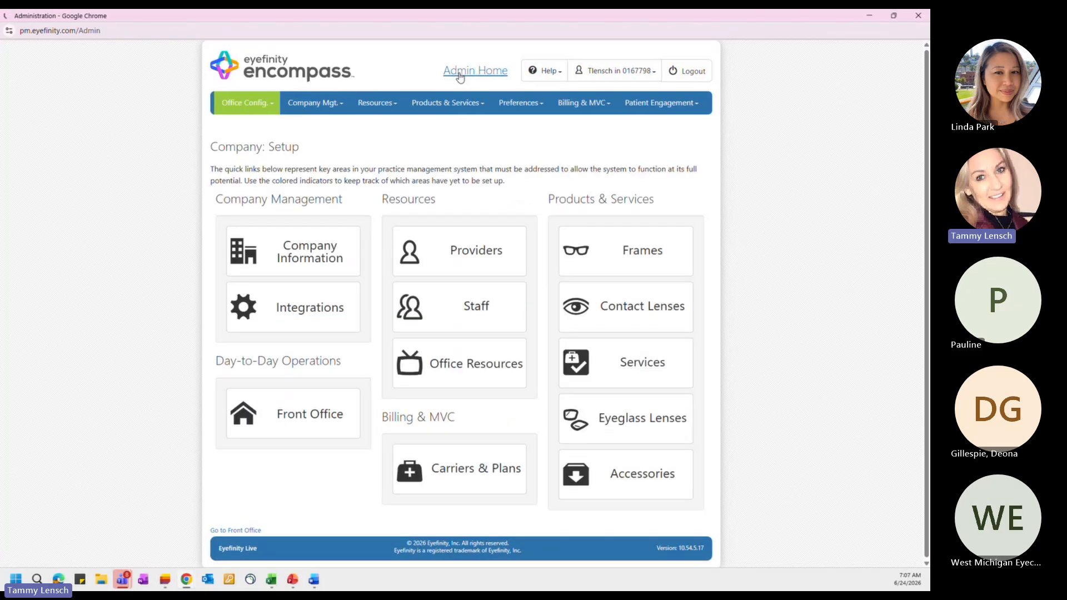
{"action": "mouse_move", "coordinate": [447, 103]}
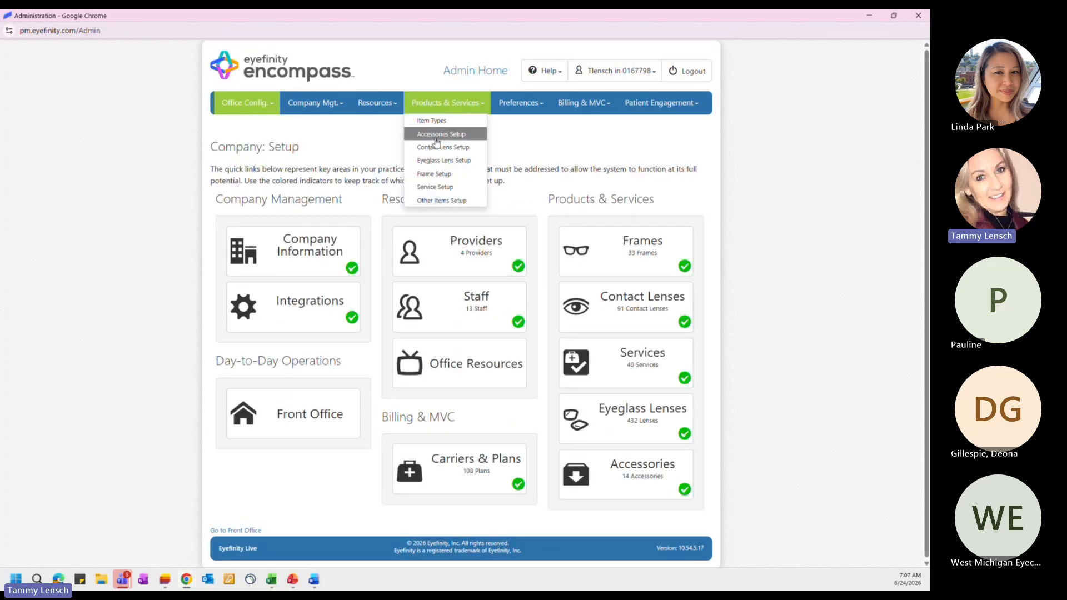
{"action": "left_click", "coordinate": [281, 308]}
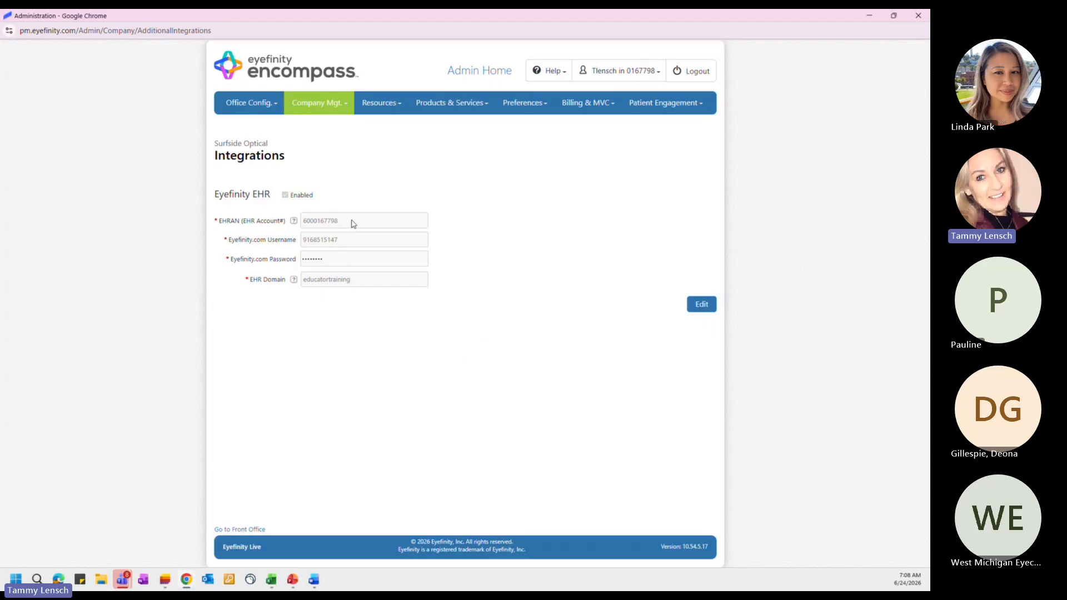
{"action": "double_click", "coordinate": [369, 284]}
{"action": "left_click", "coordinate": [385, 330]}
Unlock the Eyefinity EHR integration for editing, acknowledge the risk and save it with its existing values
{"action": "left_click", "coordinate": [705, 307]}
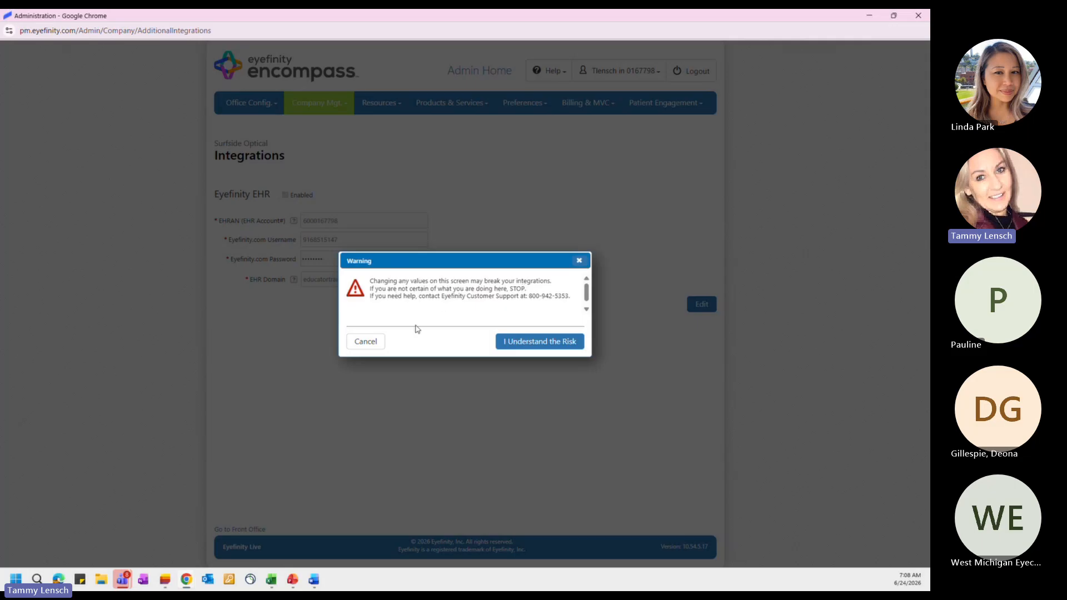
{"action": "left_click", "coordinate": [505, 345]}
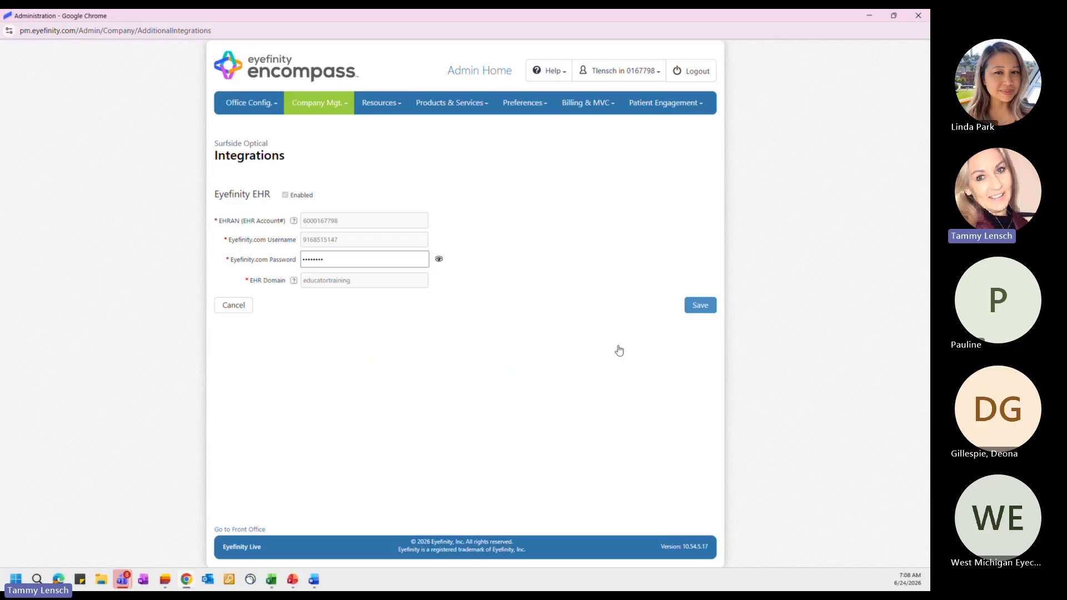
{"action": "left_click", "coordinate": [688, 308]}
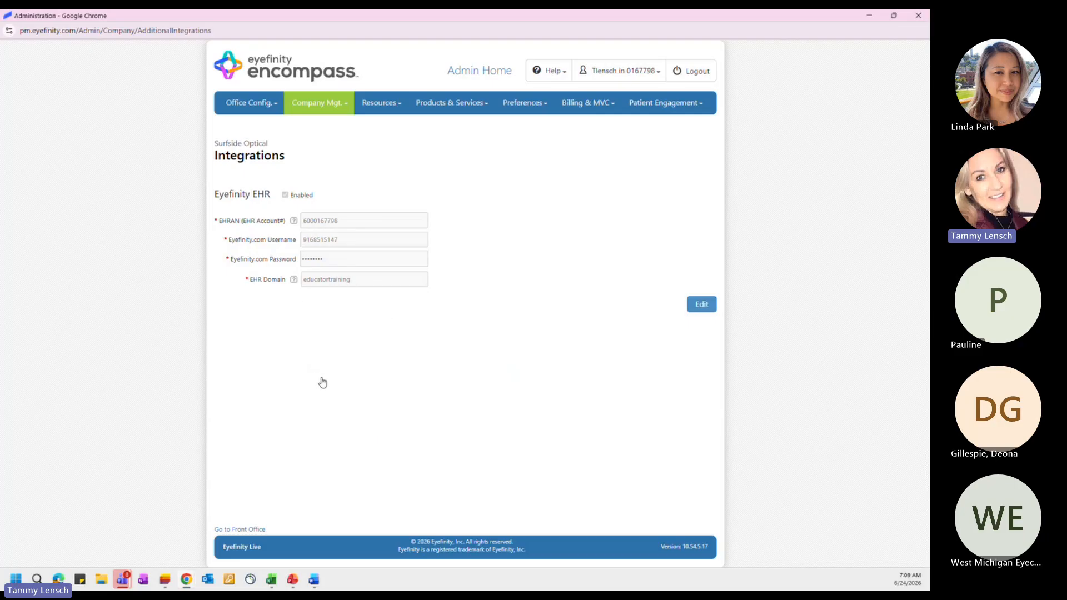
Return to Admin Home, dismiss the browser's offer to save the password, and open the first provider's record in Provider Setup
{"action": "left_click", "coordinate": [467, 74]}
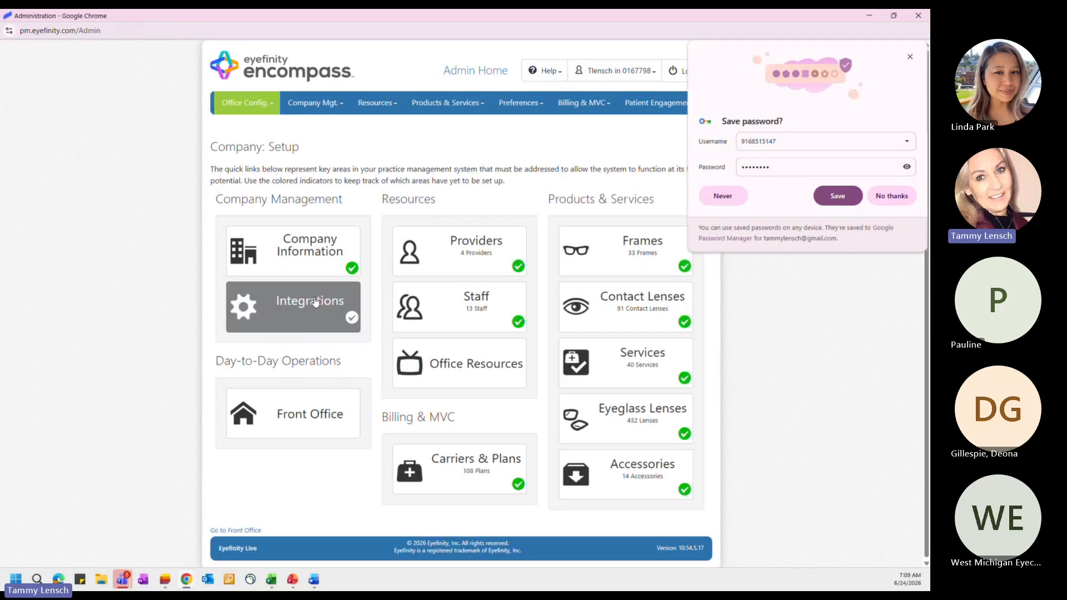
{"action": "left_click", "coordinate": [911, 57]}
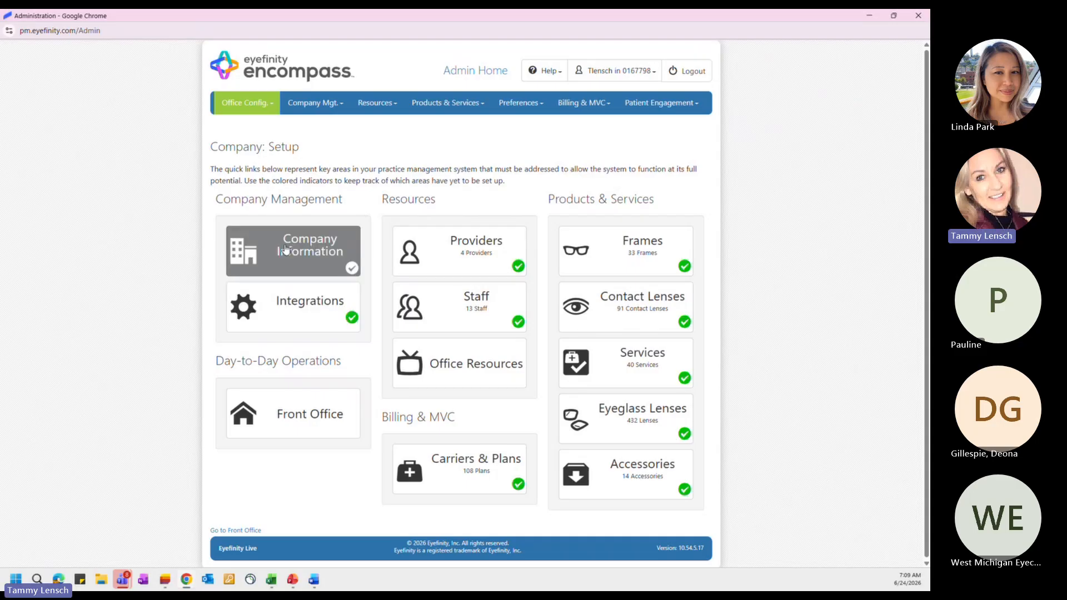
{"action": "left_click", "coordinate": [432, 251]}
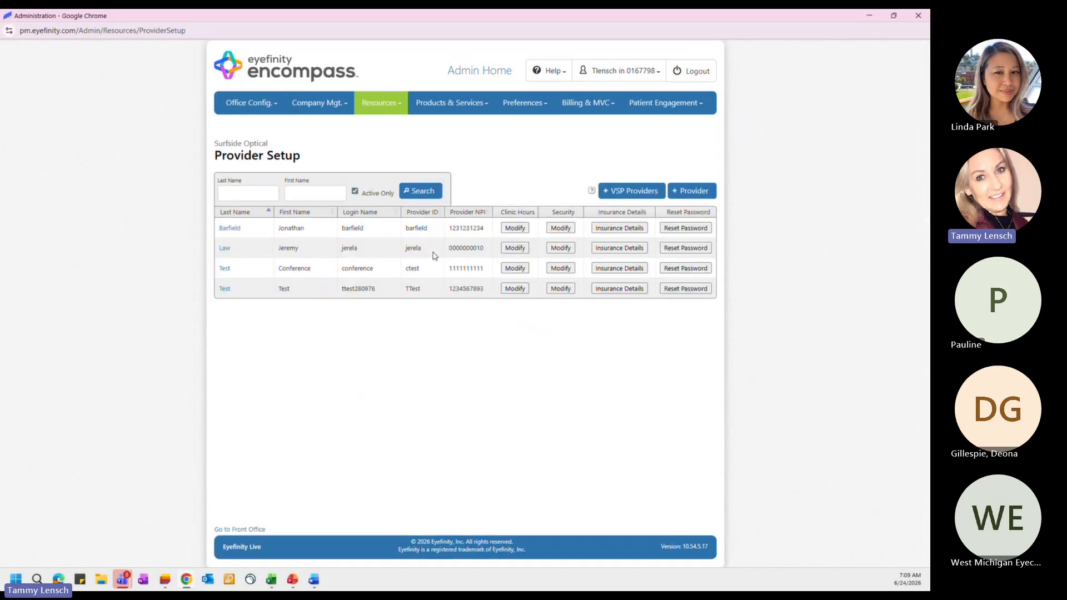
{"action": "left_click", "coordinate": [229, 228]}
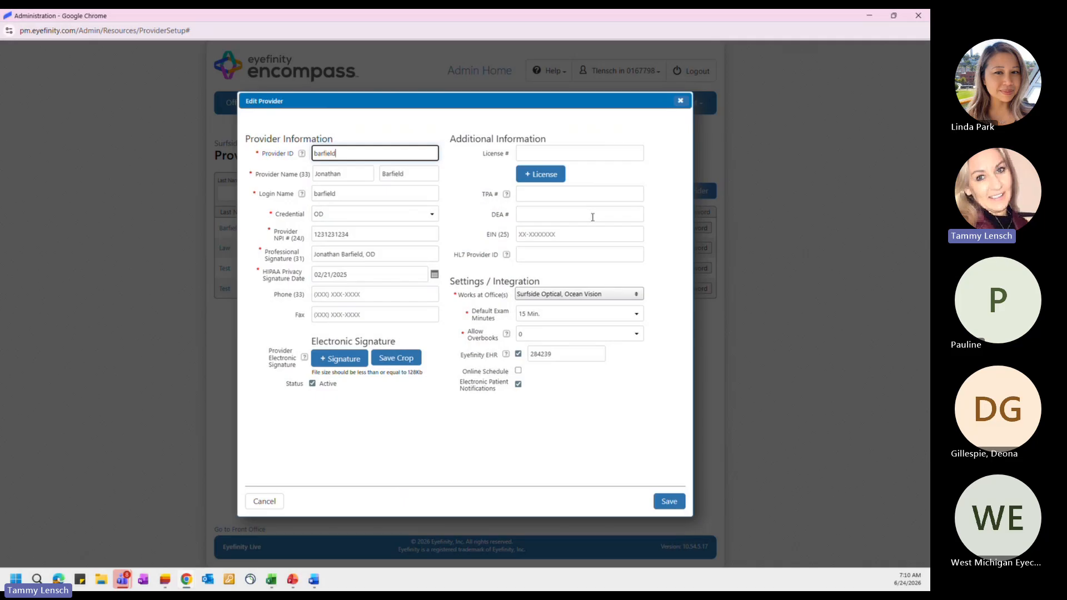
Review the provider's assigned office choices and the available default exam lengths without changing them
{"action": "left_click", "coordinate": [602, 300]}
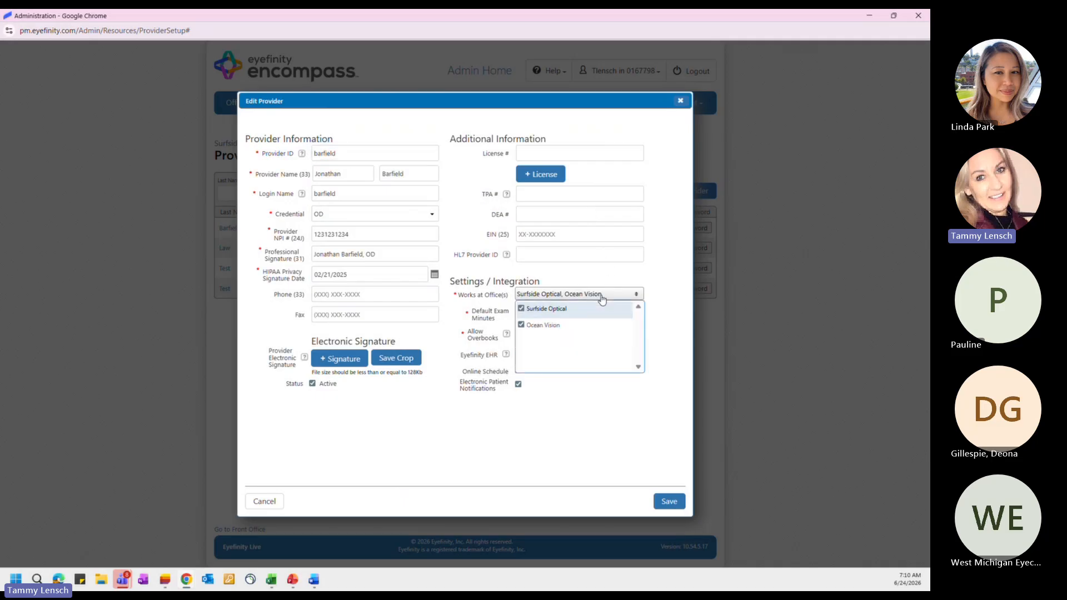
{"action": "left_click", "coordinate": [602, 300]}
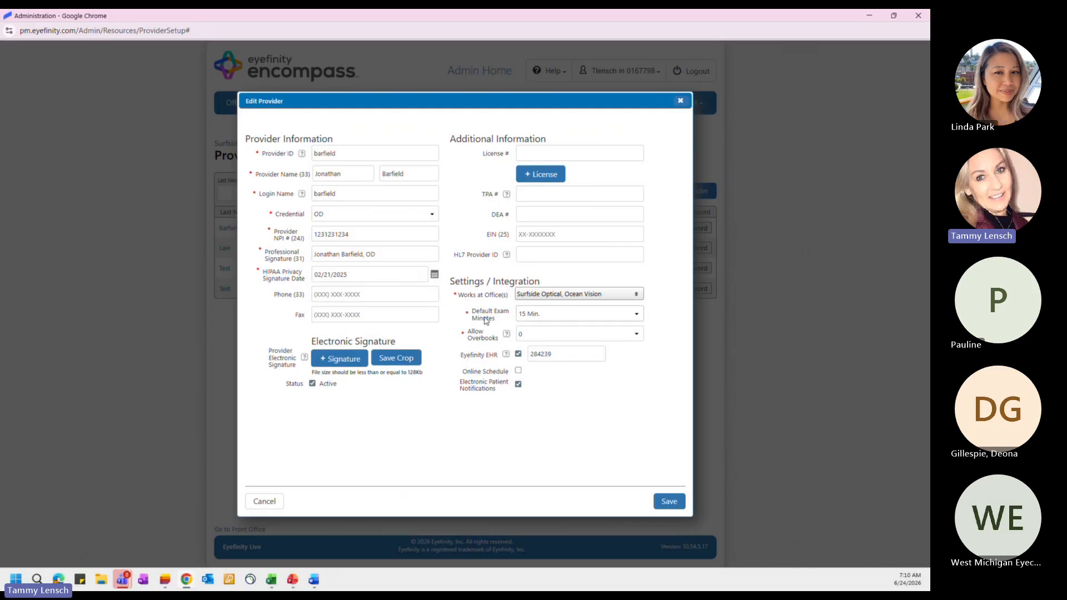
{"action": "left_click", "coordinate": [576, 319]}
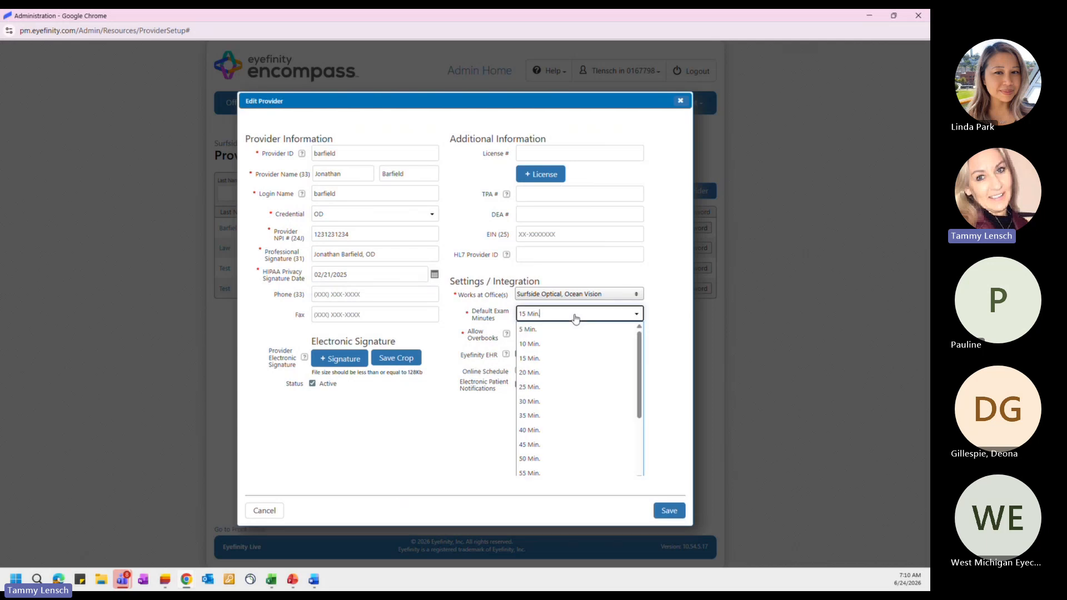
{"action": "left_click", "coordinate": [575, 319]}
Set the provider's Allow Overbooks to 2, enable Online Schedule and save the provider record
{"action": "mouse_move", "coordinate": [508, 340]}
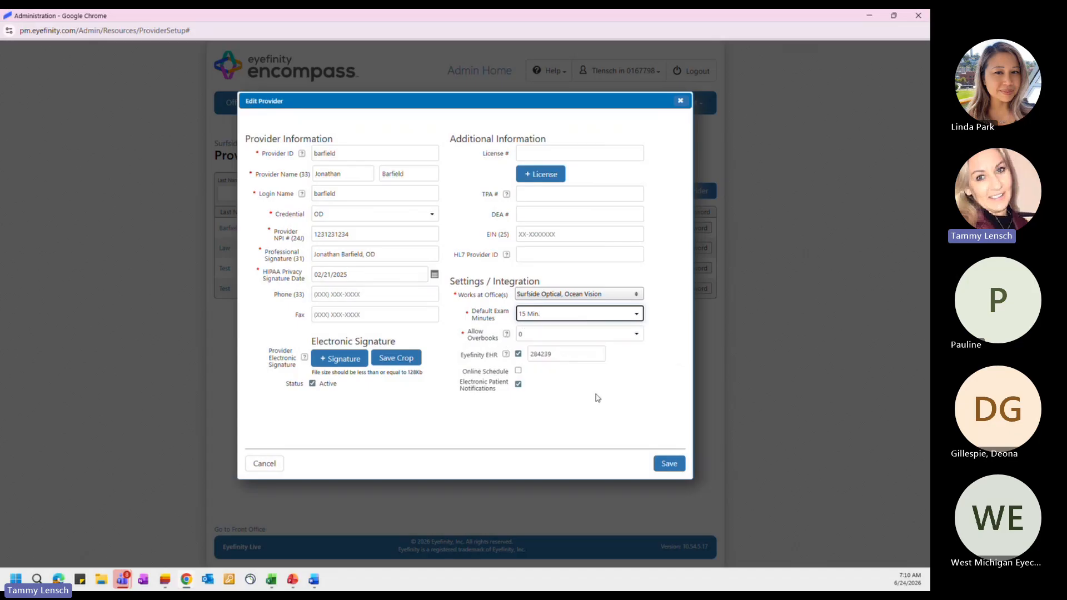
{"action": "left_click", "coordinate": [637, 335]}
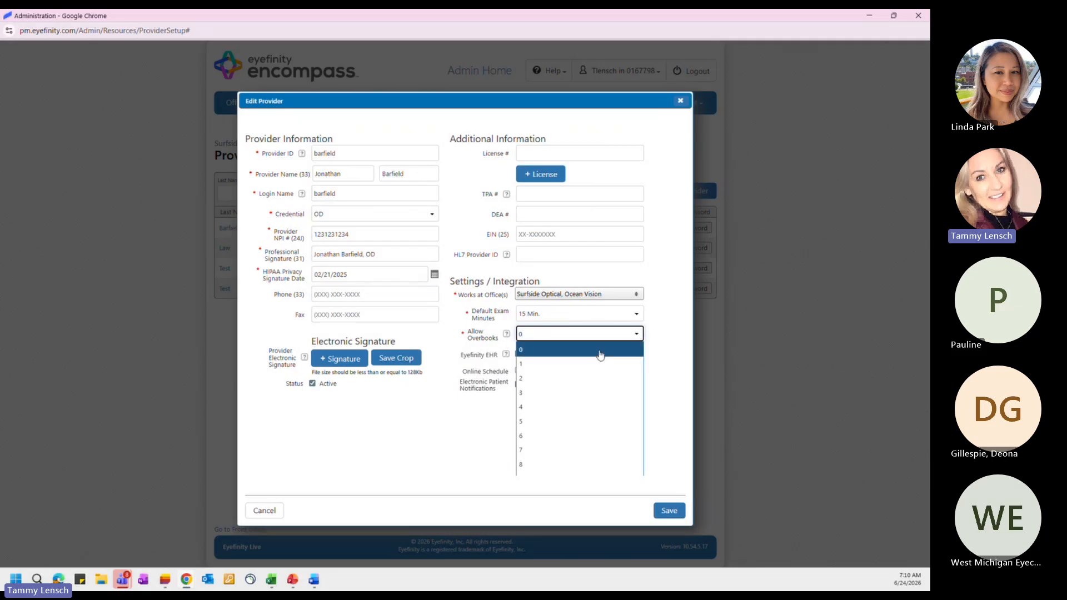
{"action": "left_click", "coordinate": [568, 379]}
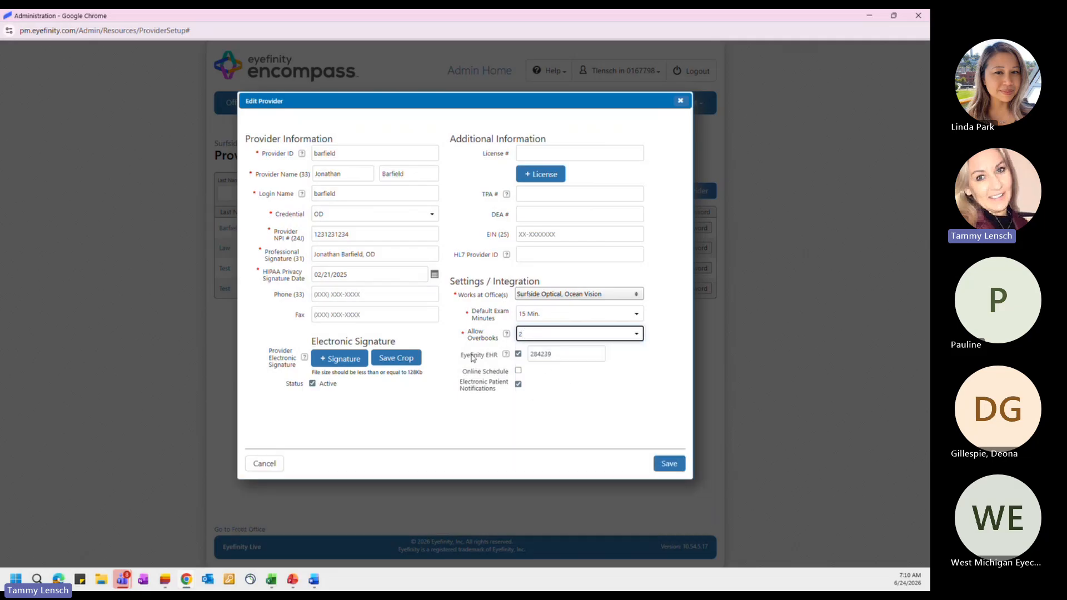
{"action": "left_click", "coordinate": [506, 355]}
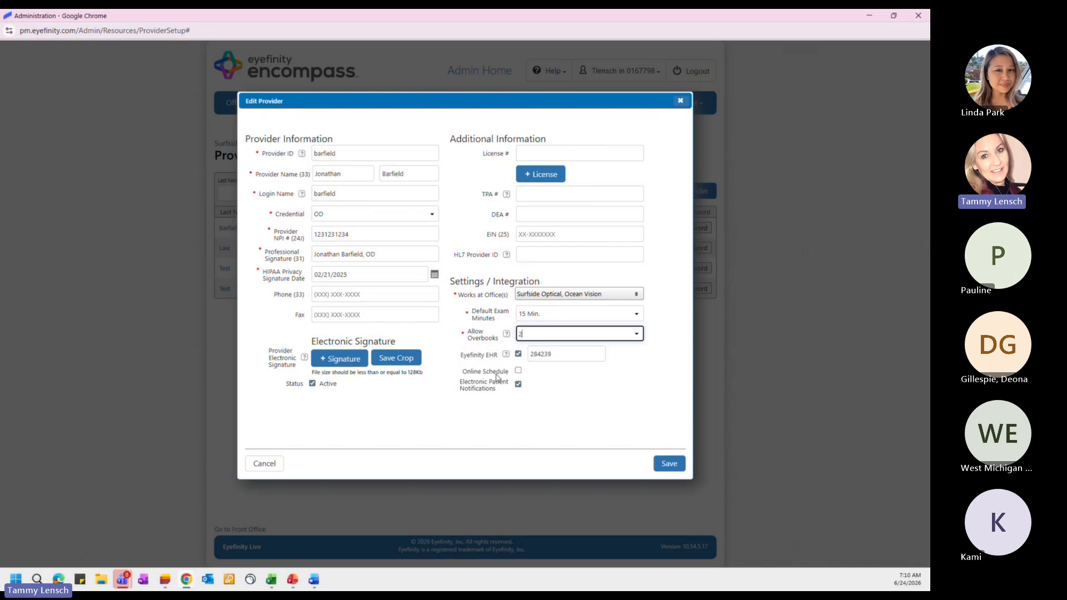
{"action": "left_click", "coordinate": [519, 371]}
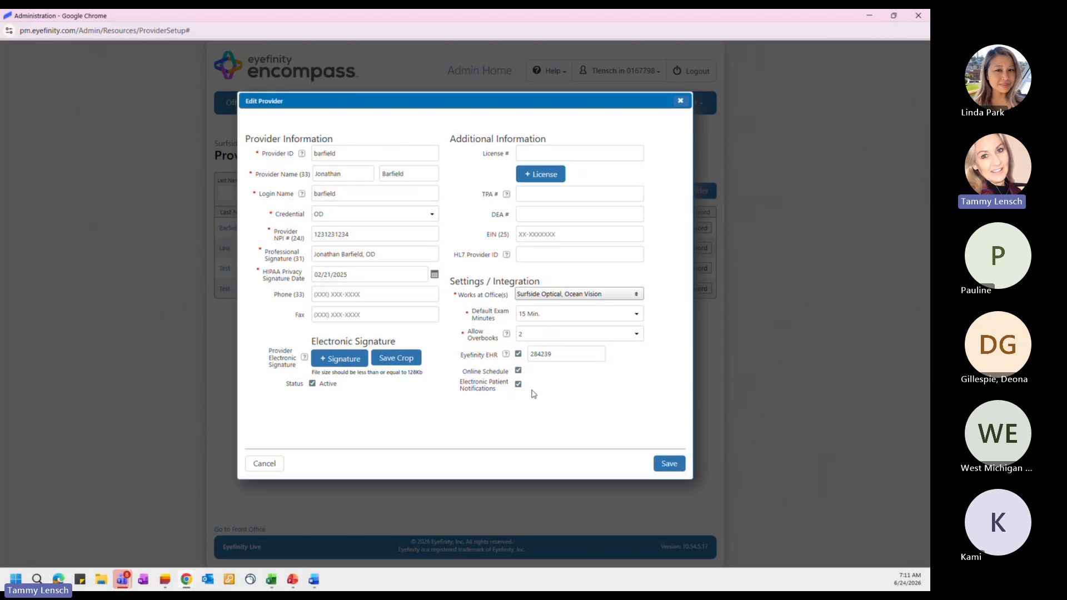
{"action": "left_click", "coordinate": [668, 465]}
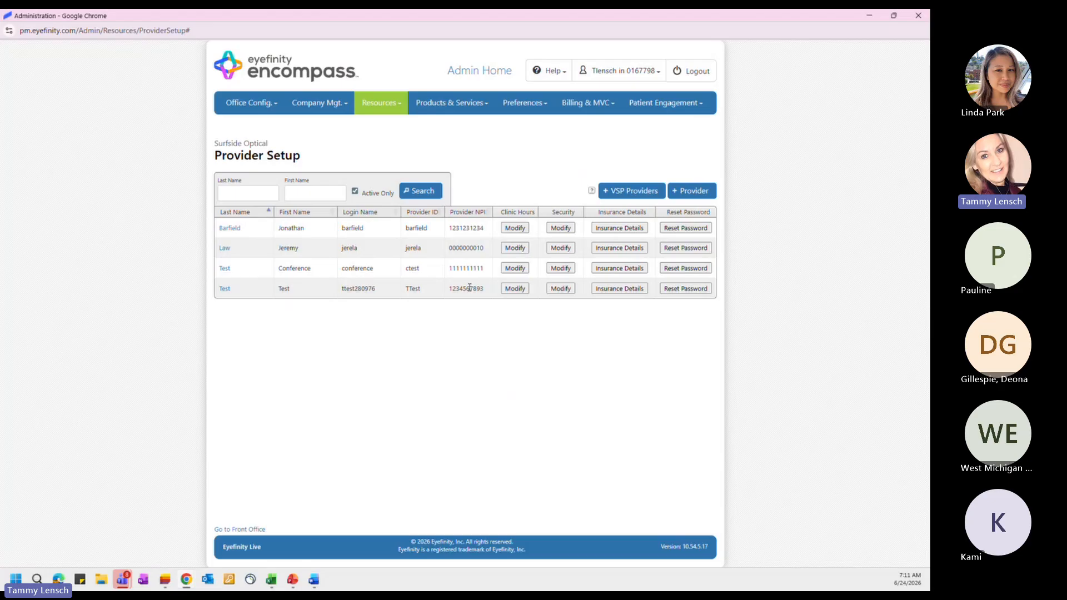
Open the first provider's clinic hours and add Friday availability from 8 am to about 9:45 am for Normal Hours - Week 1
{"action": "left_click", "coordinate": [512, 228]}
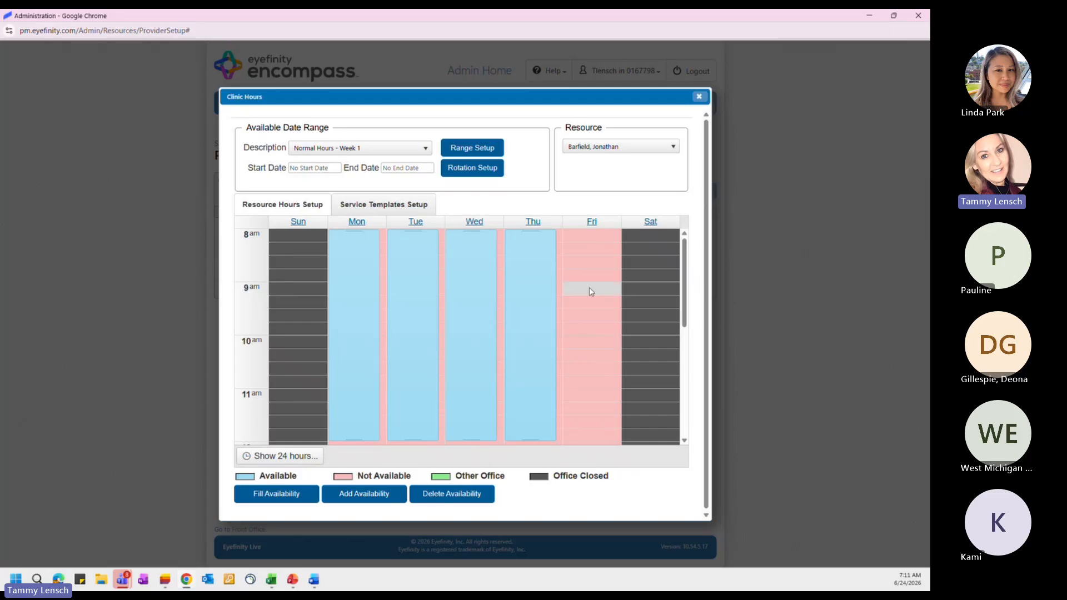
{"action": "mouse_move", "coordinate": [588, 238]}
{"action": "left_mouse_down"}
{"action": "mouse_move", "coordinate": [587, 303]}
{"action": "mouse_move", "coordinate": [603, 316]}
{"action": "mouse_move", "coordinate": [612, 300]}
{"action": "mouse_move", "coordinate": [599, 318]}
{"action": "mouse_move", "coordinate": [584, 240]}
{"action": "left_mouse_up"}
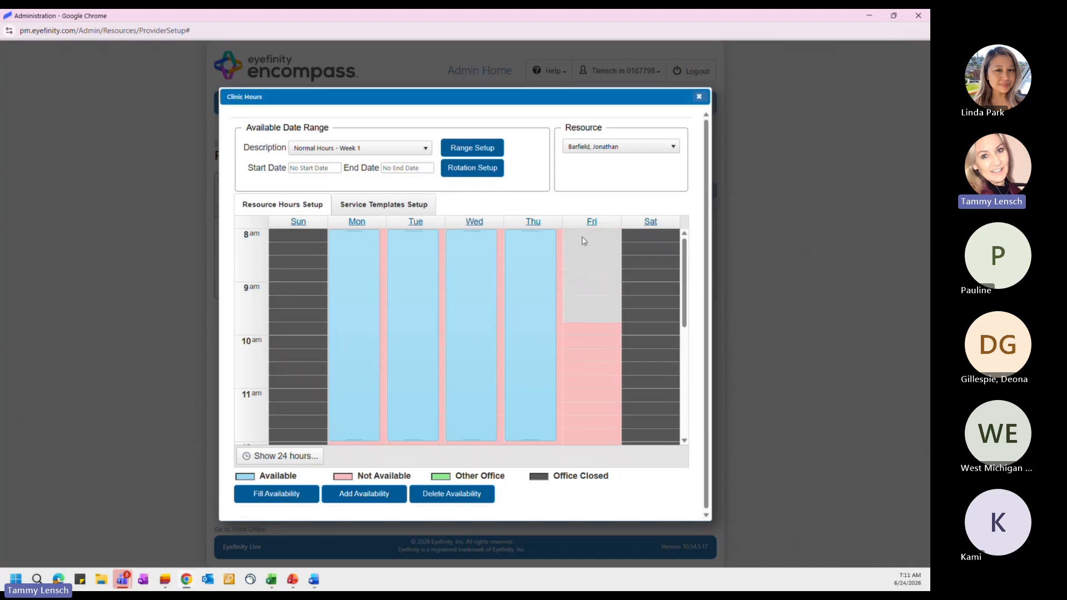
{"action": "left_click", "coordinate": [361, 495]}
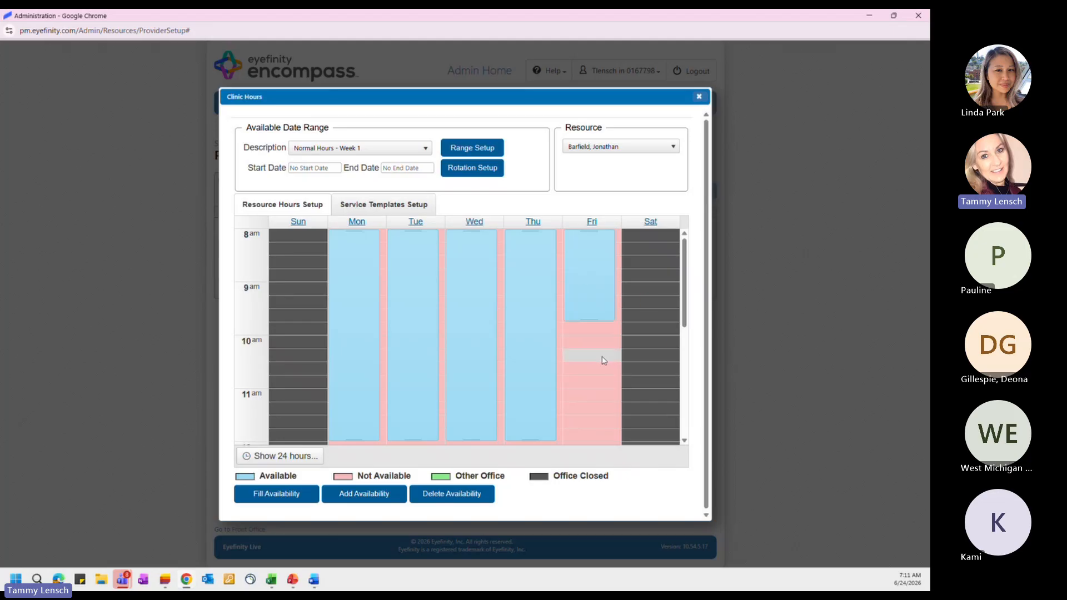
Delete the Friday availability block from Normal Hours - Week 1, check the available resources and close the clinic hours
{"action": "right_click", "coordinate": [582, 261]}
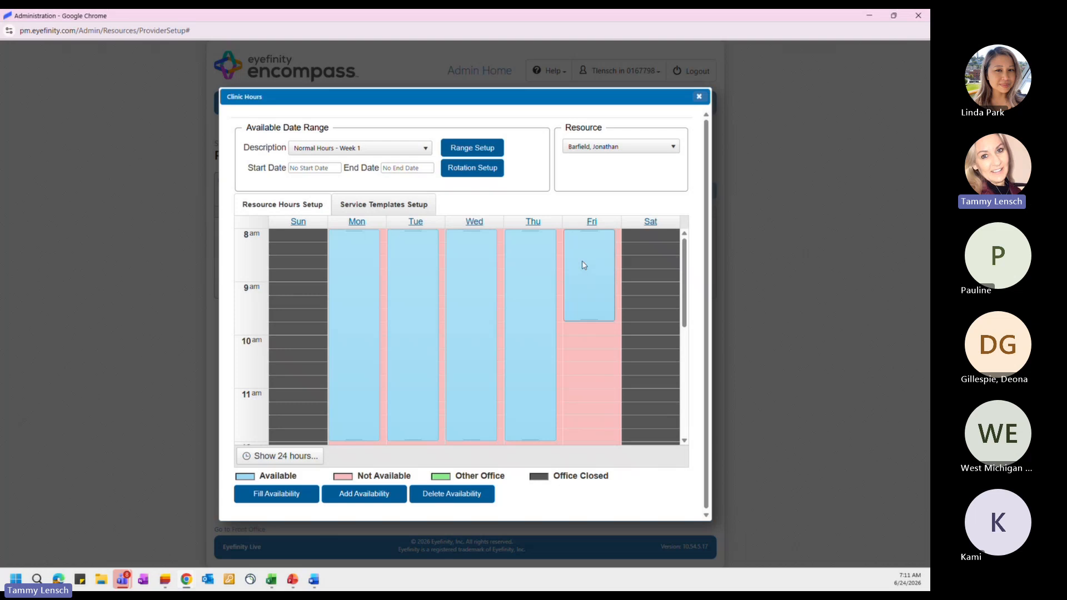
{"action": "left_click", "coordinate": [588, 266]}
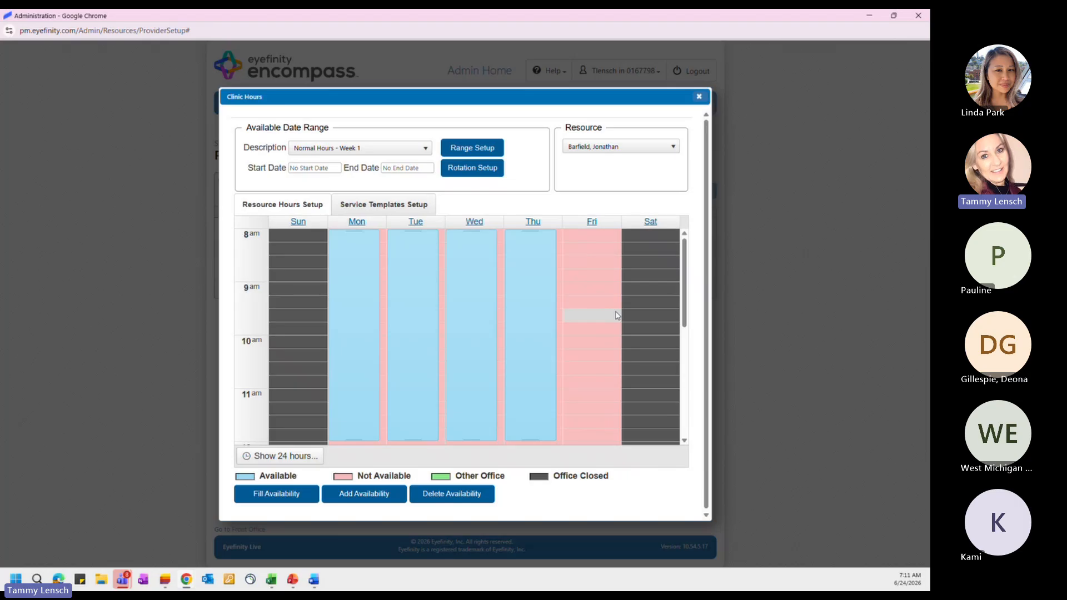
{"action": "left_click", "coordinate": [643, 150]}
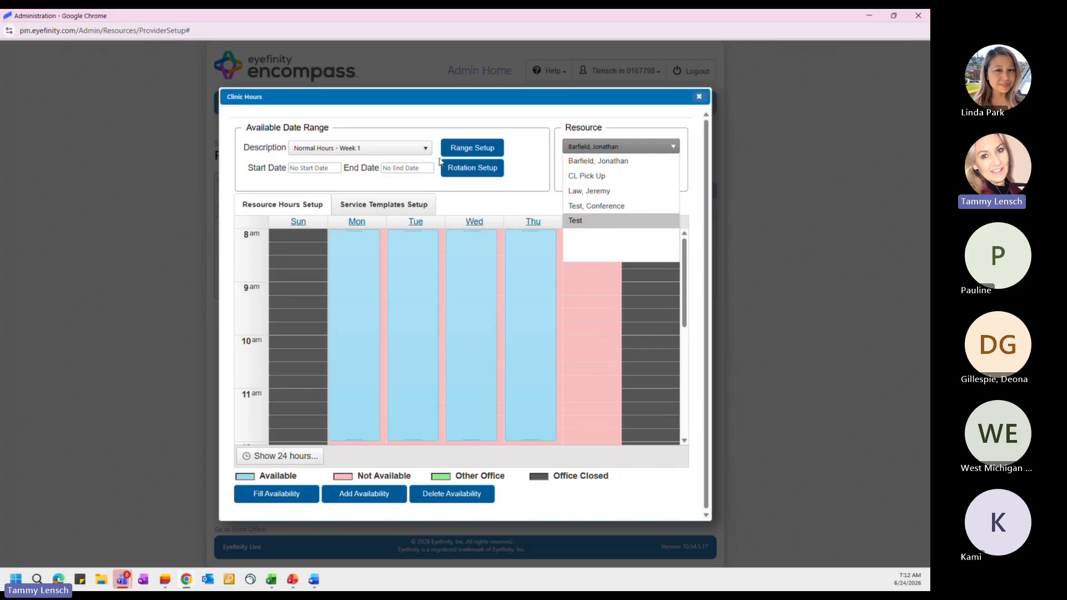
{"action": "left_click", "coordinate": [653, 505]}
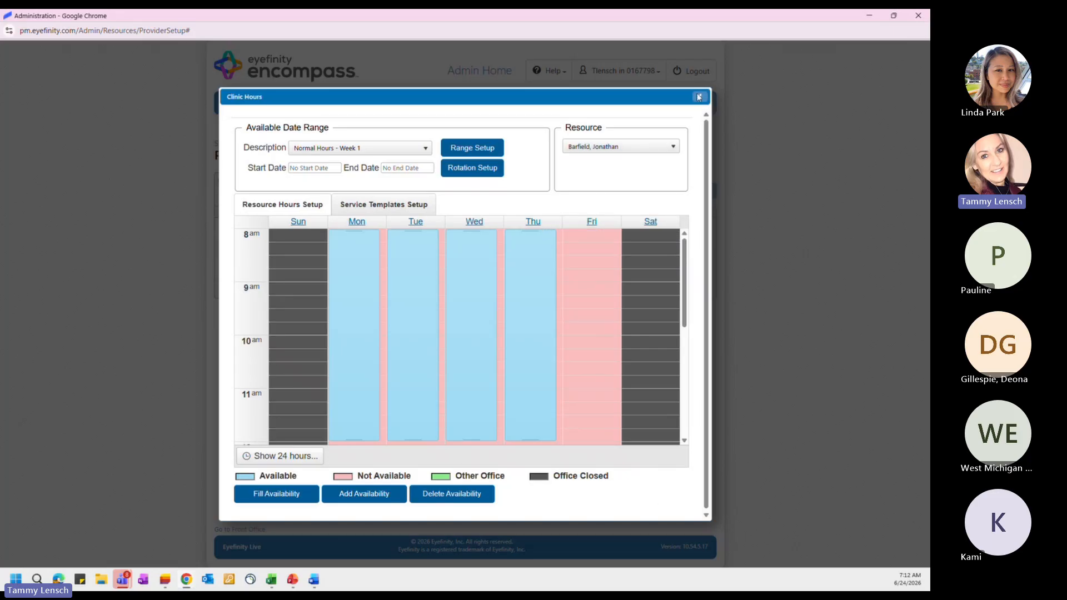
{"action": "left_click", "coordinate": [700, 97]}
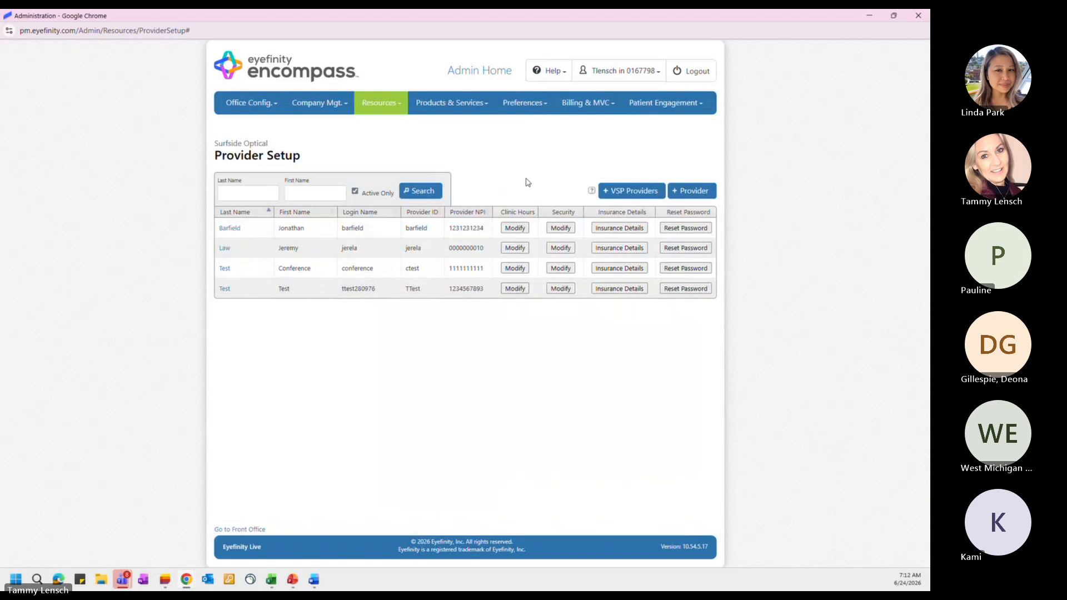
Open the first provider's security settings, grant all access and review the full list of permissions
{"action": "left_click", "coordinate": [558, 228]}
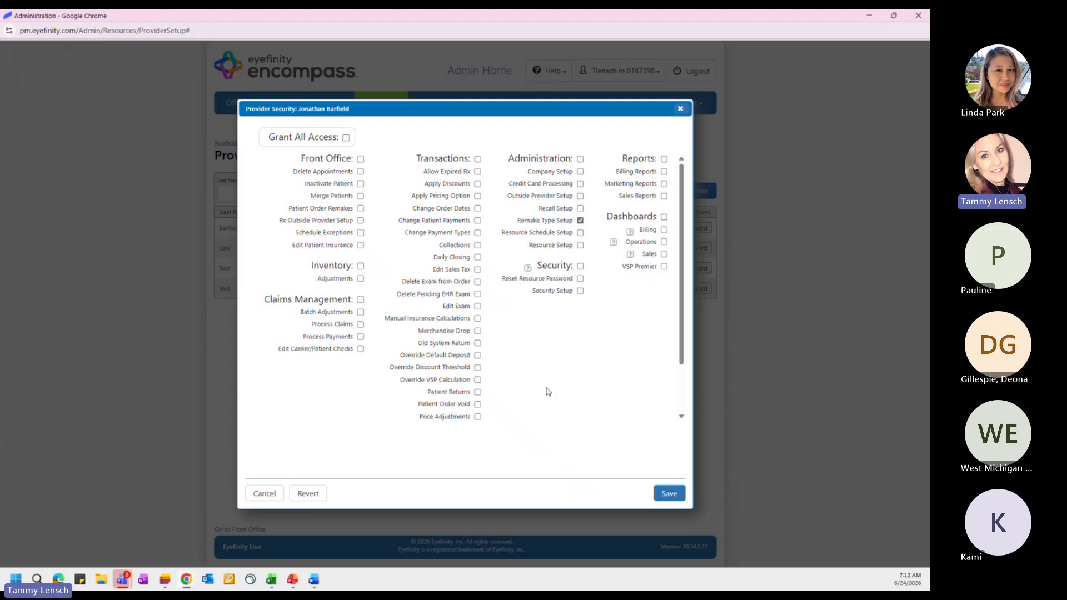
{"action": "left_click", "coordinate": [345, 138]}
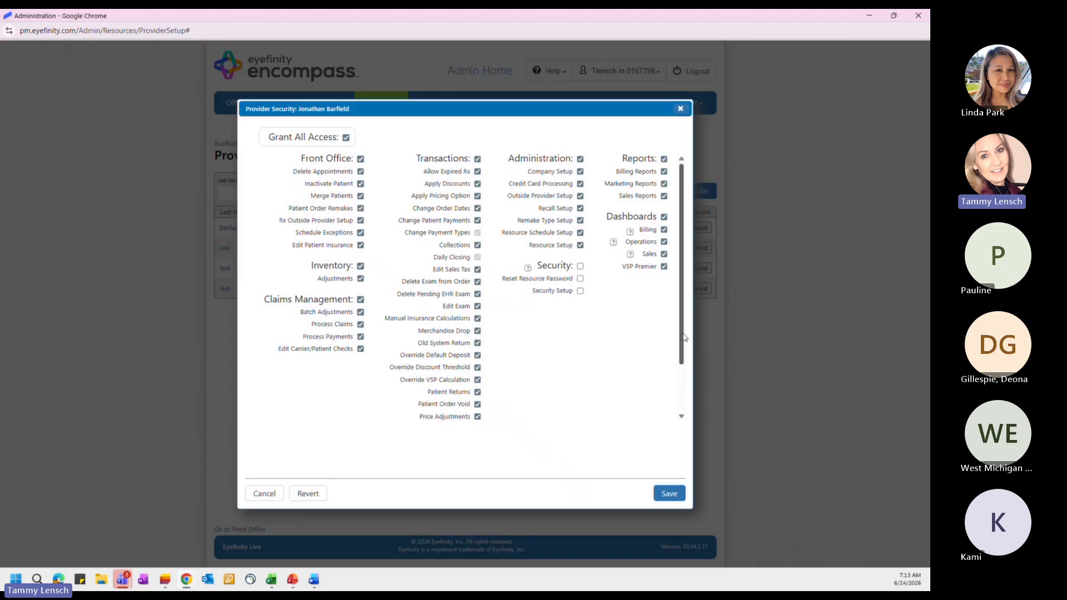
{"action": "left_click_drag", "start_coordinate": [684, 338], "coordinate": [683, 398]}
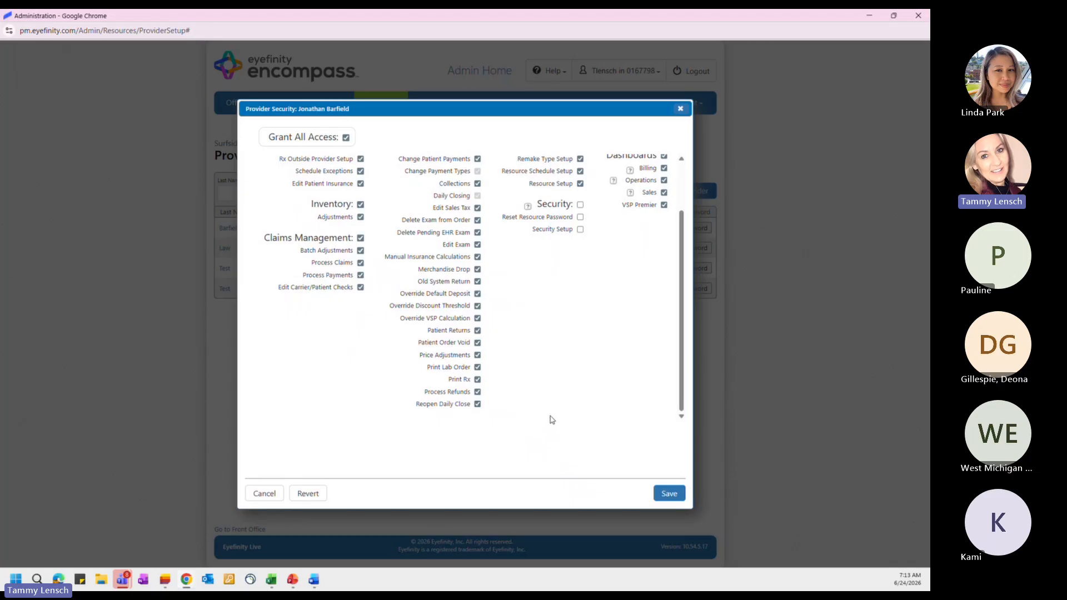
{"action": "scroll", "coordinate": [569, 384], "scroll_direction": "up", "scroll_amount": 2}
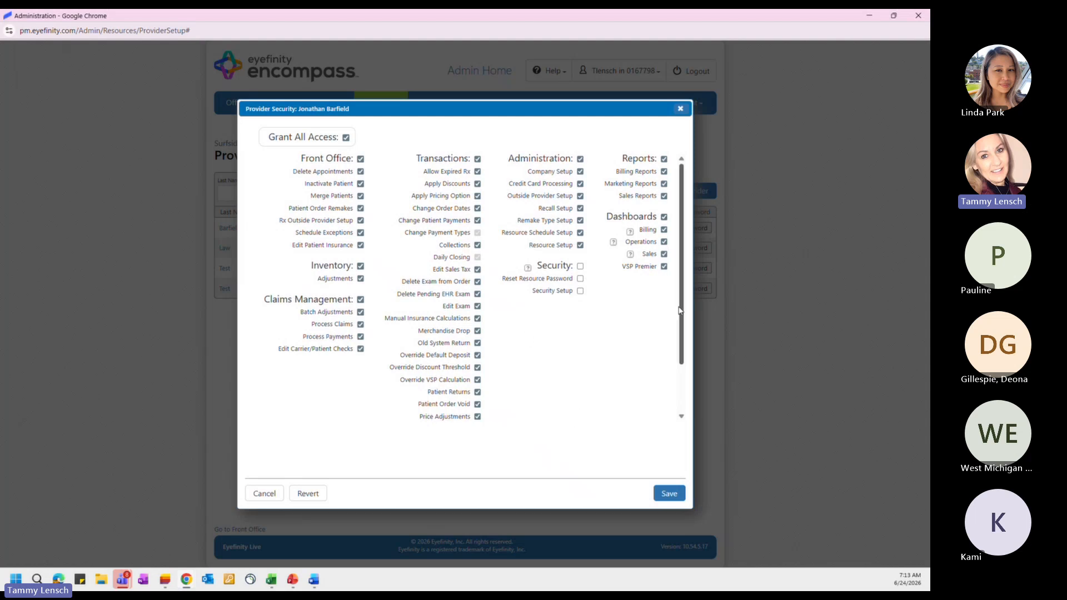
{"action": "scroll", "coordinate": [680, 312], "scroll_direction": "down", "scroll_amount": 1}
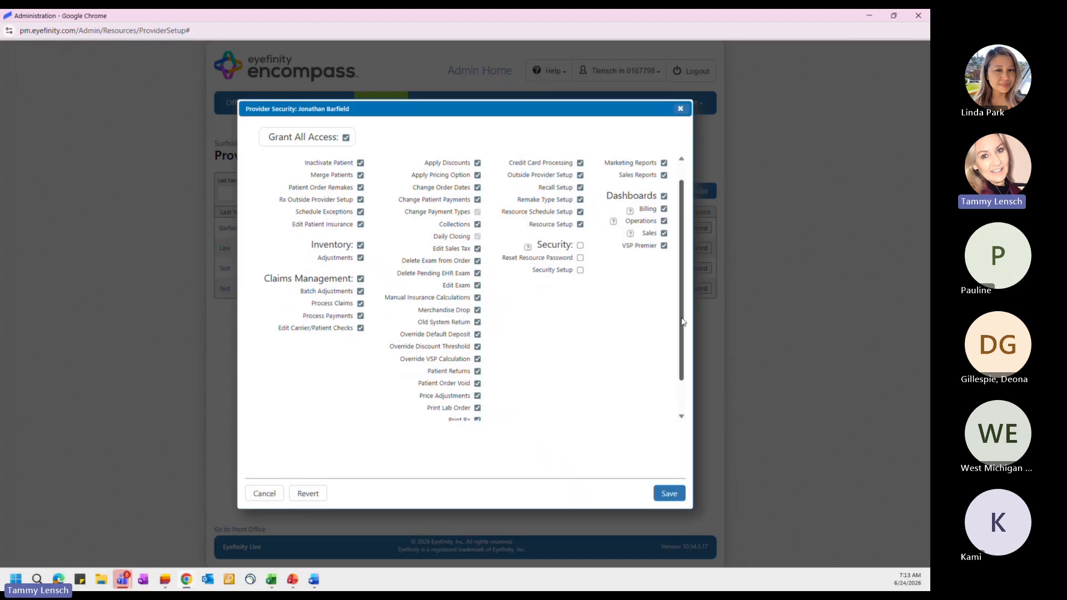
{"action": "scroll", "coordinate": [682, 322], "scroll_direction": "down", "scroll_amount": 2}
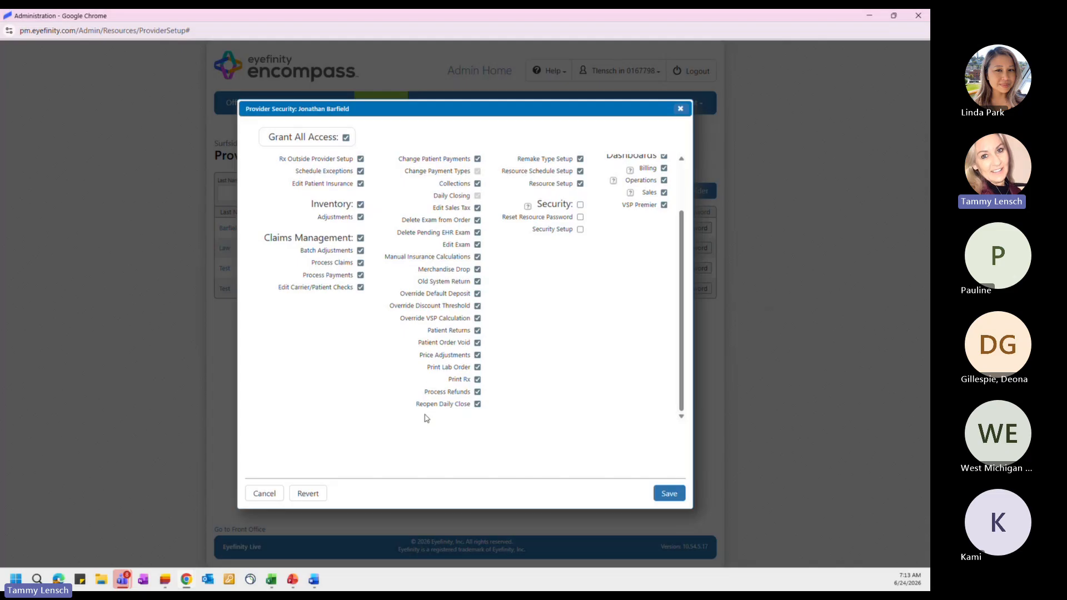
{"action": "left_click_drag", "start_coordinate": [681, 347], "coordinate": [688, 258]}
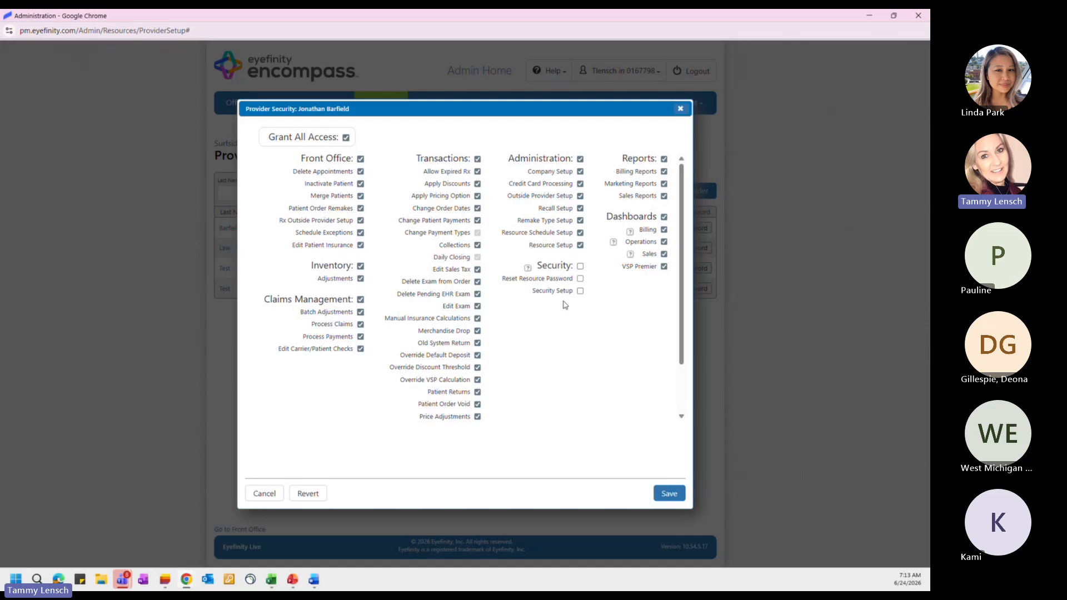
Enable the Security permissions, clear the Inventory permissions and save the provider's security settings
{"action": "left_click", "coordinate": [581, 266]}
{"action": "left_click", "coordinate": [528, 269]}
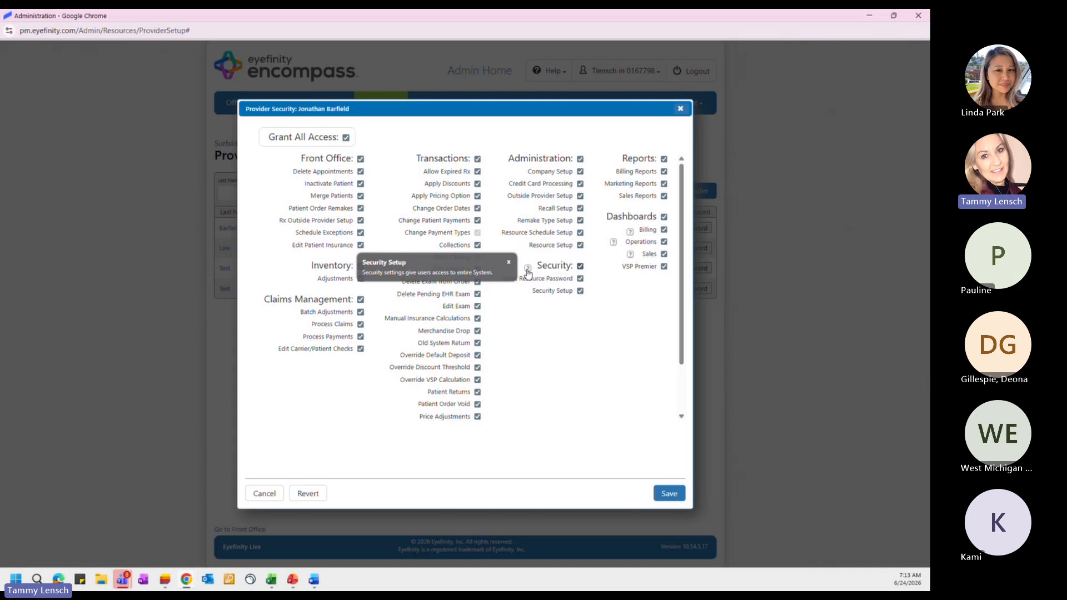
{"action": "mouse_move", "coordinate": [630, 234]}
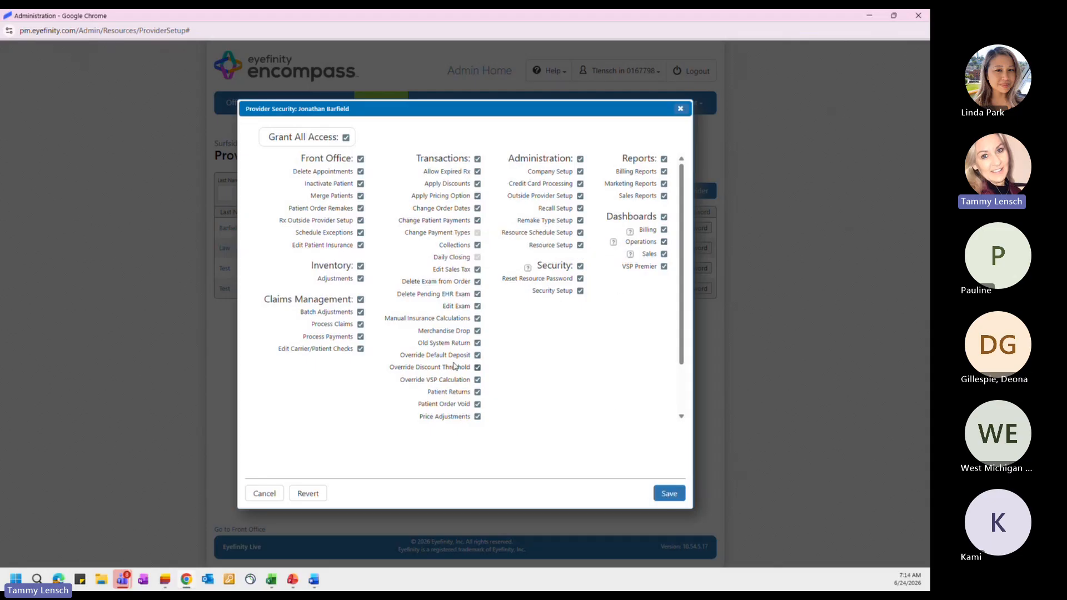
{"action": "left_click", "coordinate": [360, 267]}
{"action": "left_click", "coordinate": [661, 495]}
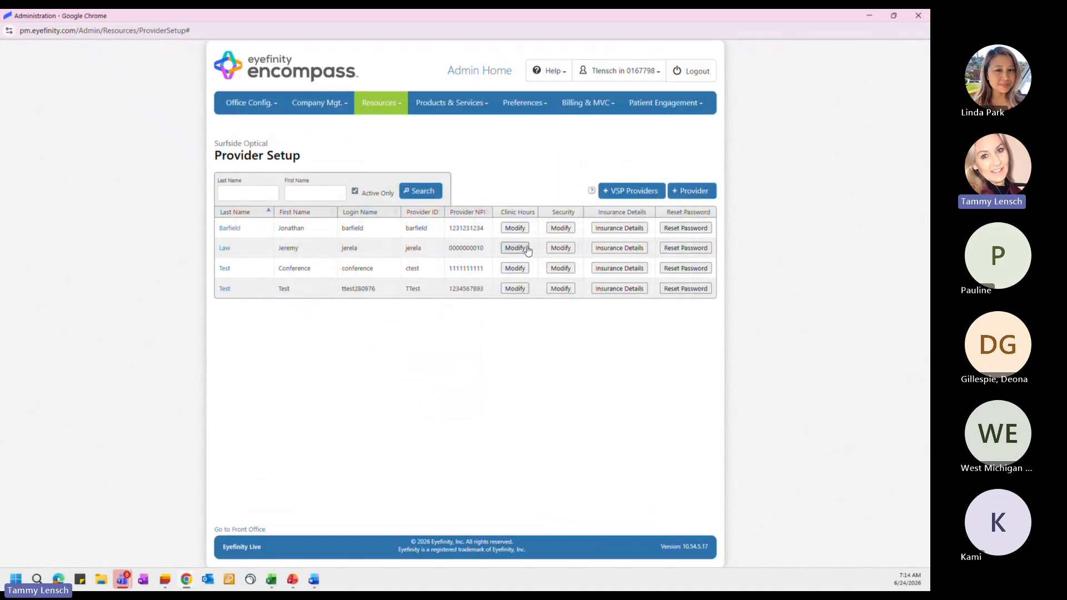
Open the first provider's insurance details and read the note about carriers credentialed with an individual NPI
{"action": "left_click", "coordinate": [618, 230]}
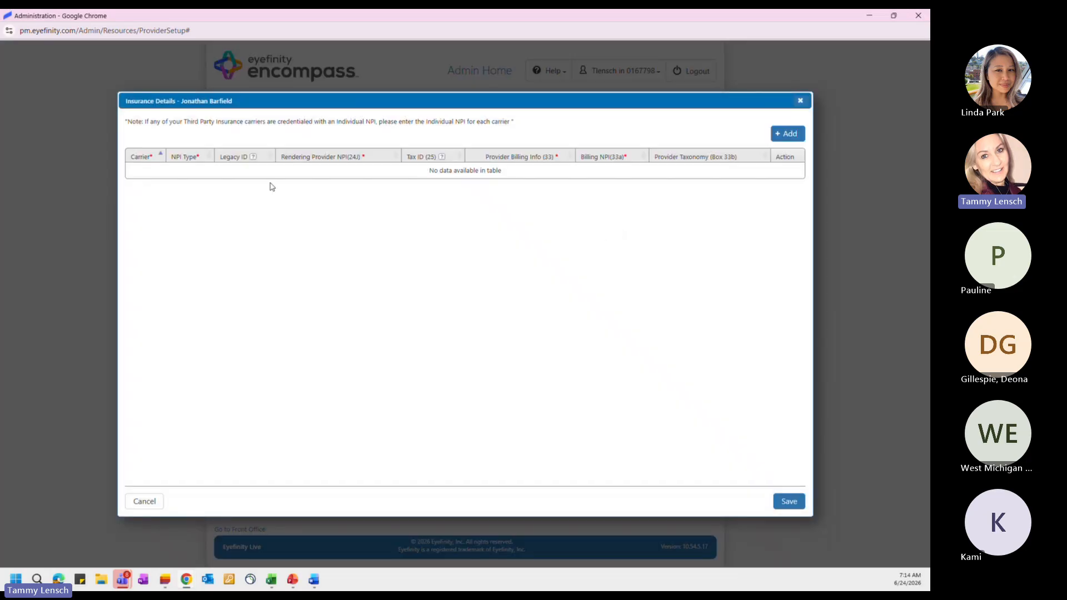
{"action": "left_click_drag", "start_coordinate": [522, 122], "coordinate": [123, 121]}
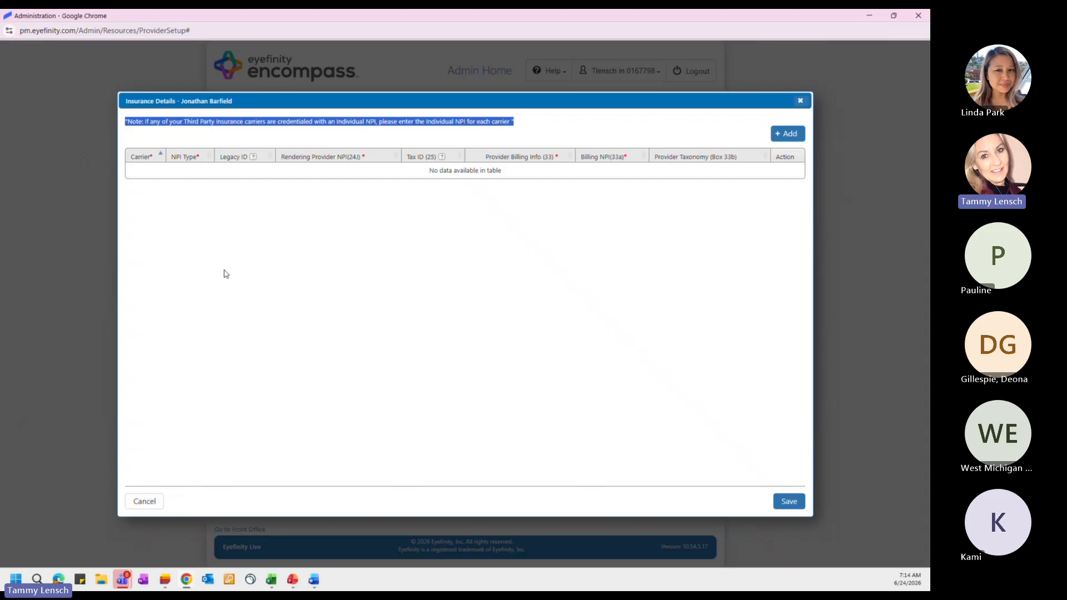
{"action": "left_click", "coordinate": [515, 246]}
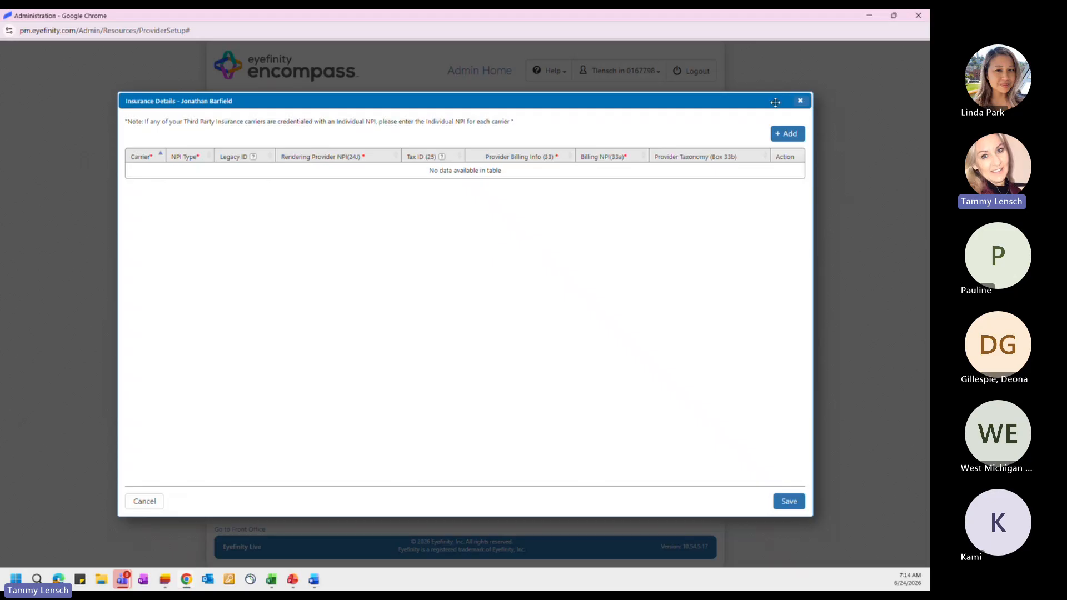
Add an insurance row with carrier Medicare of California Northern J1 and NPI type Group
{"action": "left_click", "coordinate": [786, 133]}
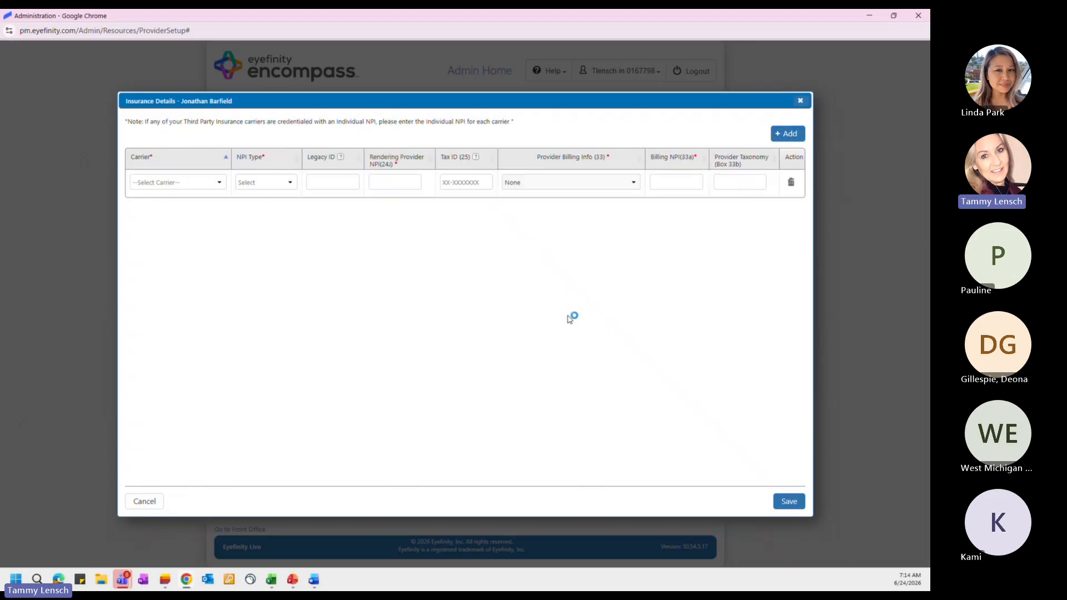
{"action": "left_click", "coordinate": [172, 183]}
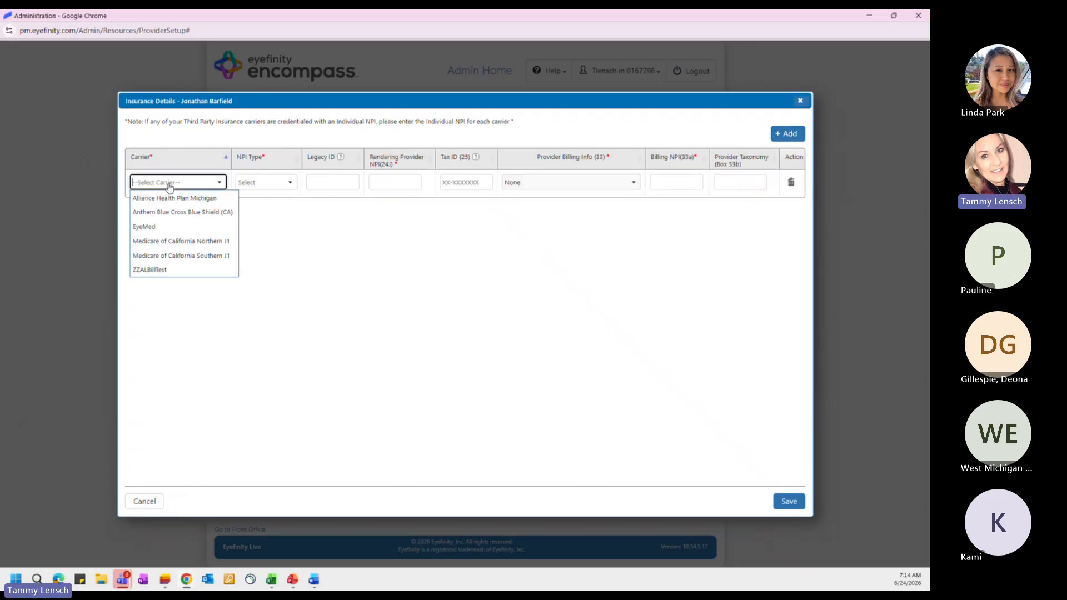
{"action": "left_click", "coordinate": [170, 240]}
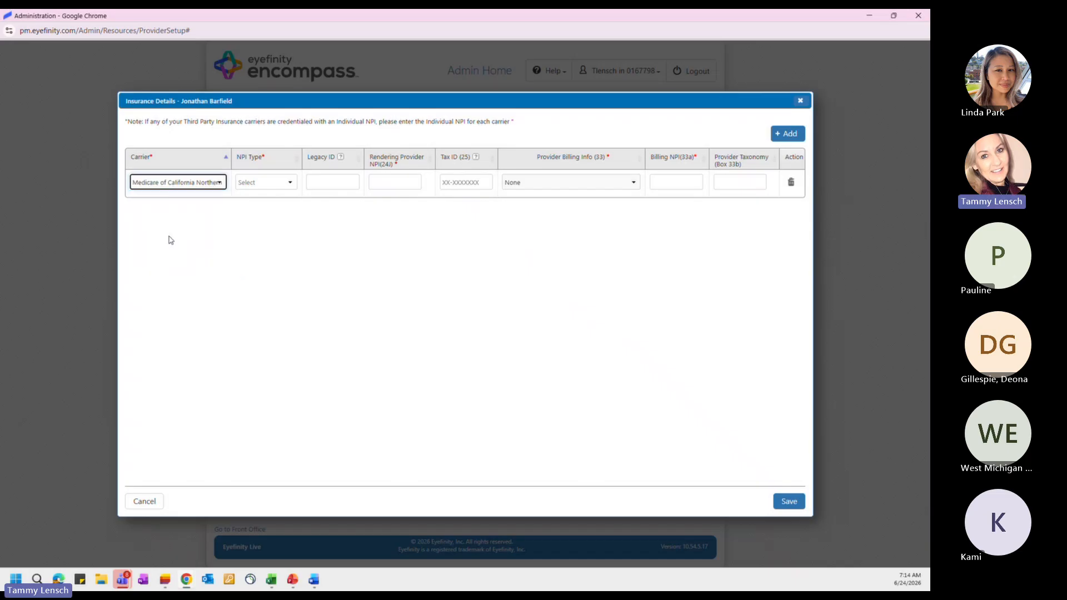
{"action": "left_click", "coordinate": [252, 186]}
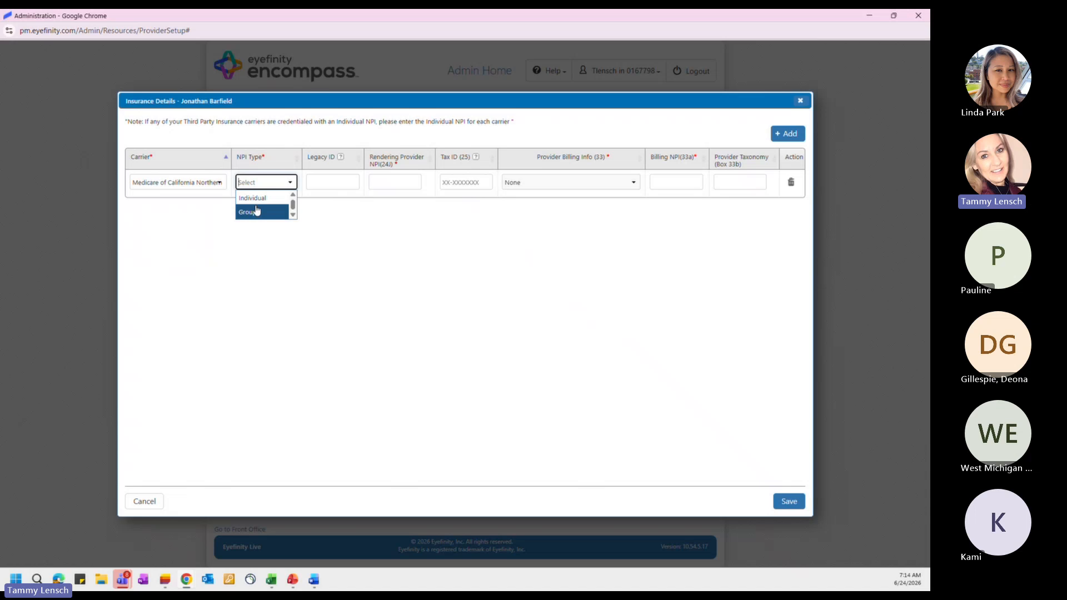
{"action": "left_click", "coordinate": [256, 211]}
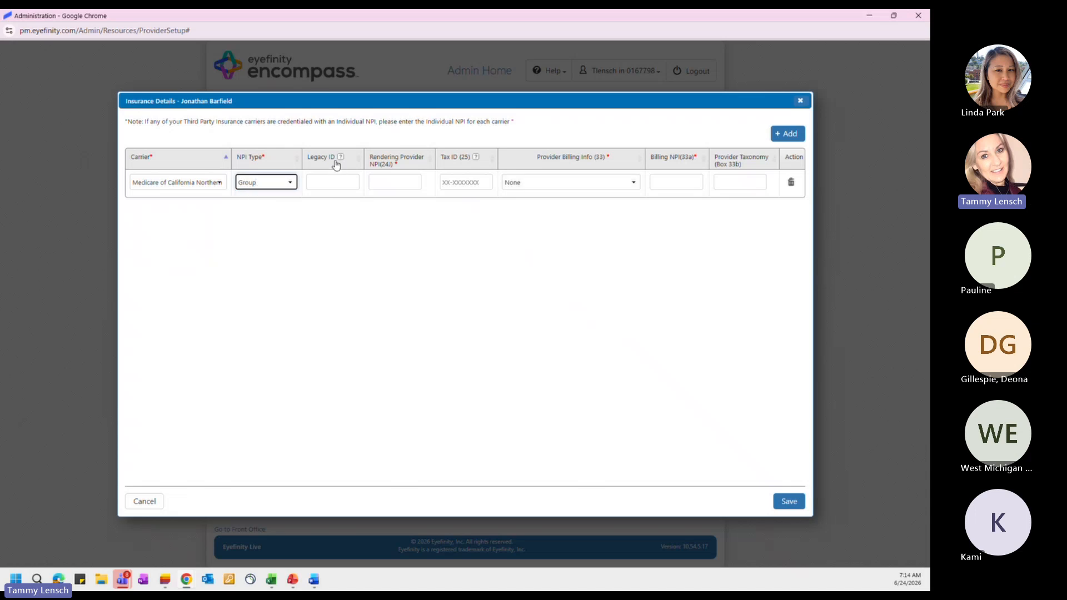
Review the row's Legacy ID, rendering NPI, Tax ID, provider billing info, billing NPI and taxonomy fields without filling them in
{"action": "mouse_move", "coordinate": [342, 159]}
{"action": "left_click", "coordinate": [399, 181]}
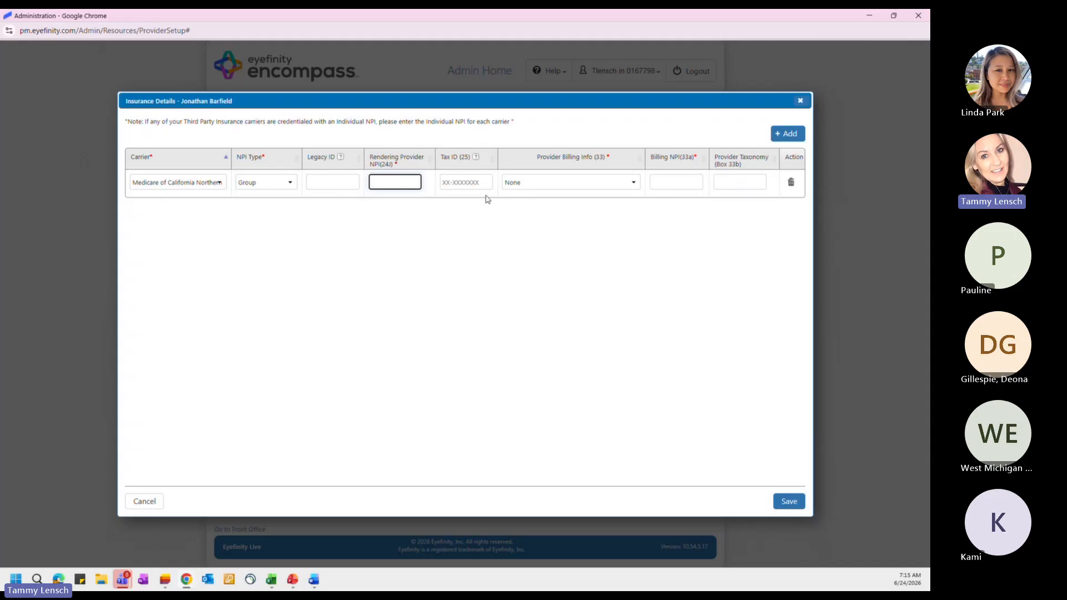
{"action": "left_click", "coordinate": [477, 161]}
{"action": "mouse_move", "coordinate": [477, 160]}
{"action": "left_click", "coordinate": [635, 184]}
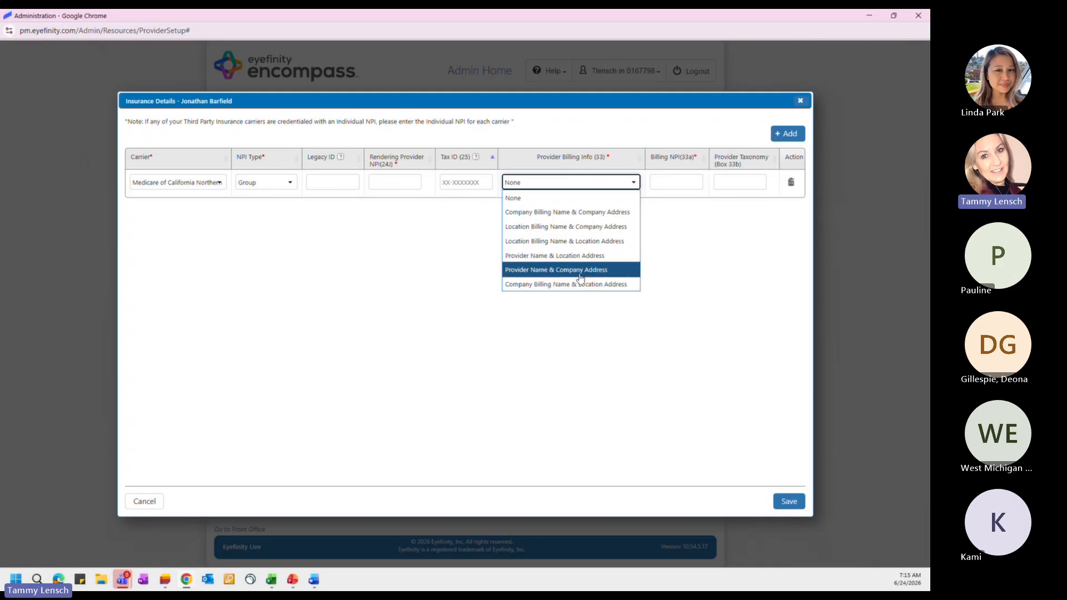
{"action": "left_click", "coordinate": [678, 260]}
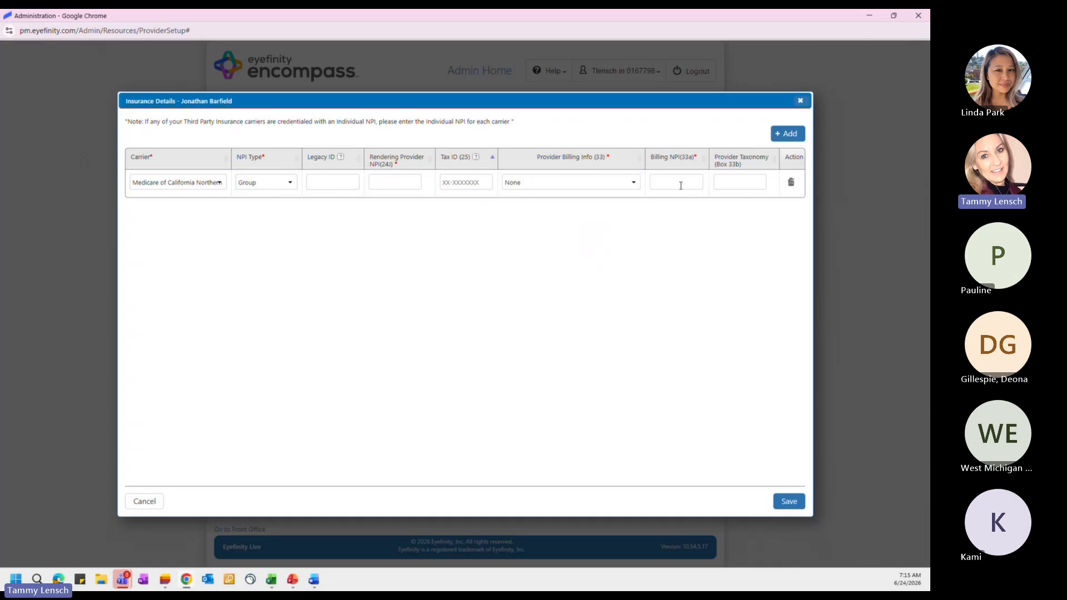
{"action": "left_click", "coordinate": [667, 180]}
{"action": "left_click", "coordinate": [740, 182]}
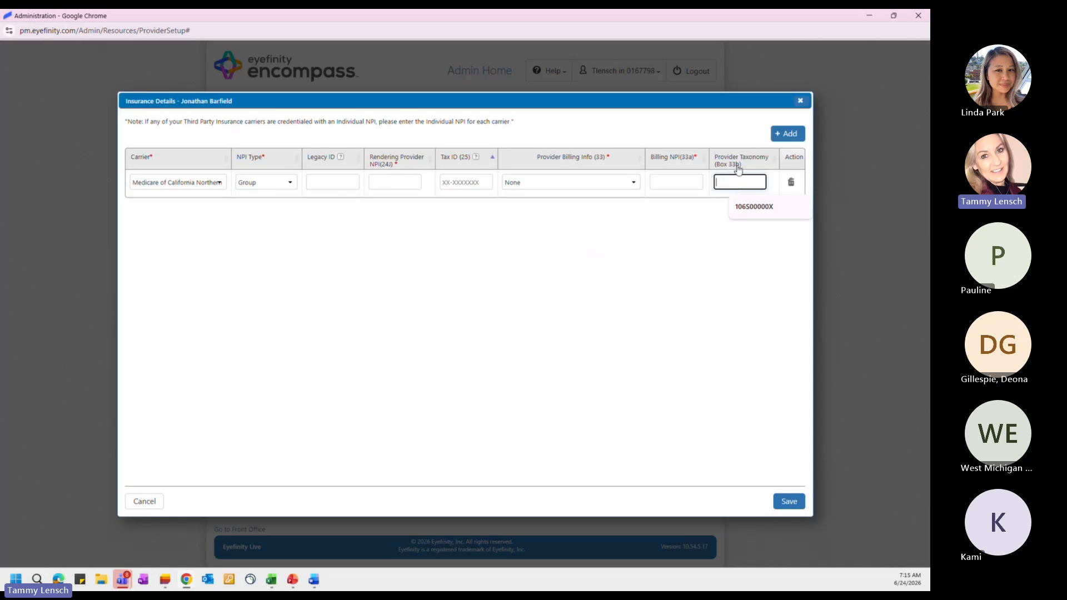
{"action": "left_click", "coordinate": [653, 293]}
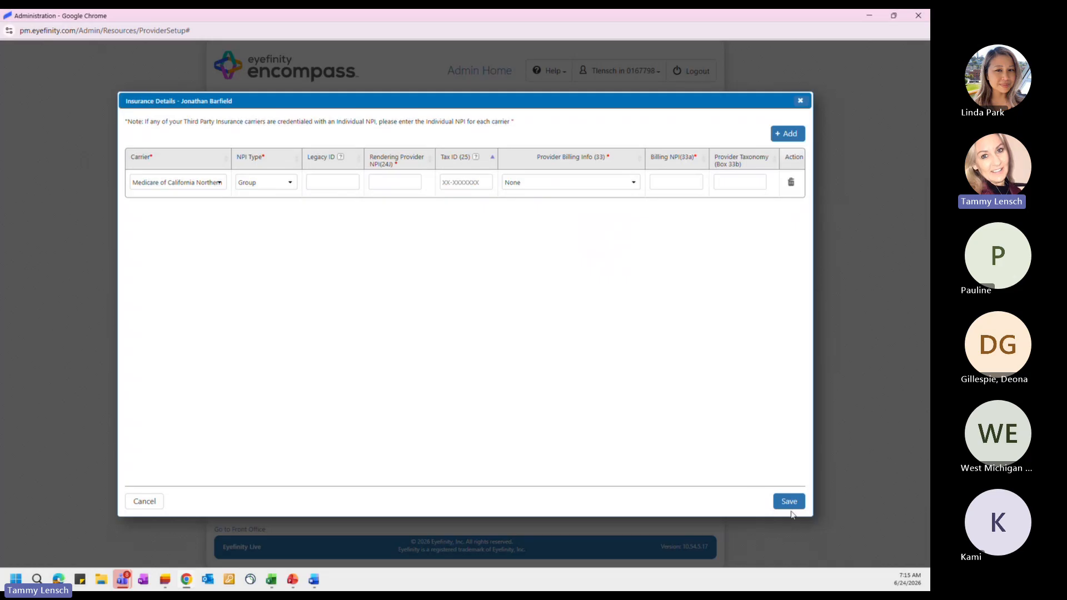
Recheck the carrier choices, try to save the insurance row and cancel the insurance details
{"action": "left_click", "coordinate": [195, 183]}
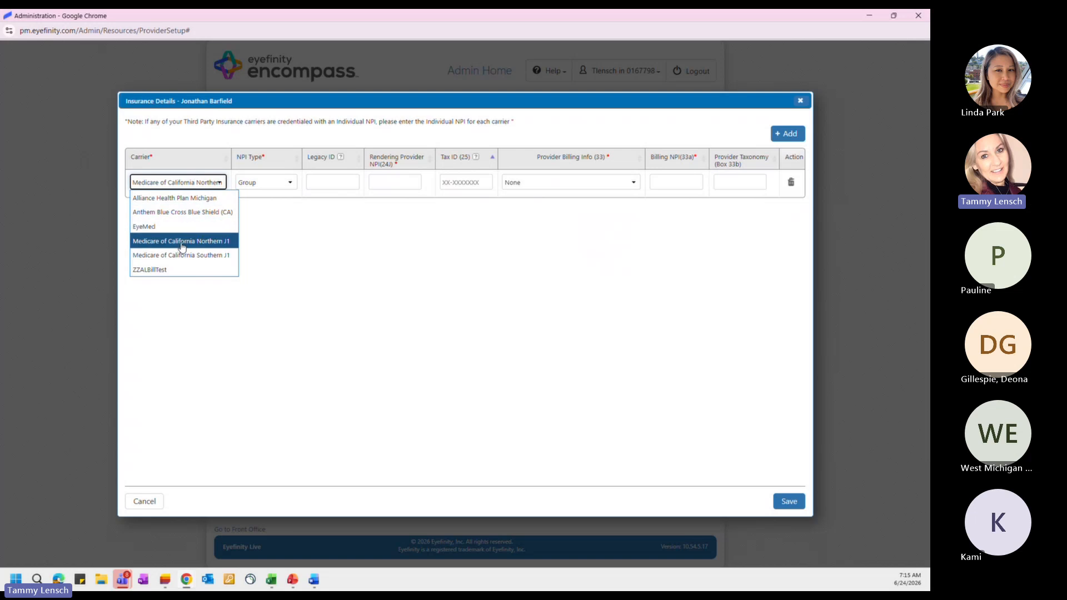
{"action": "left_click", "coordinate": [472, 340]}
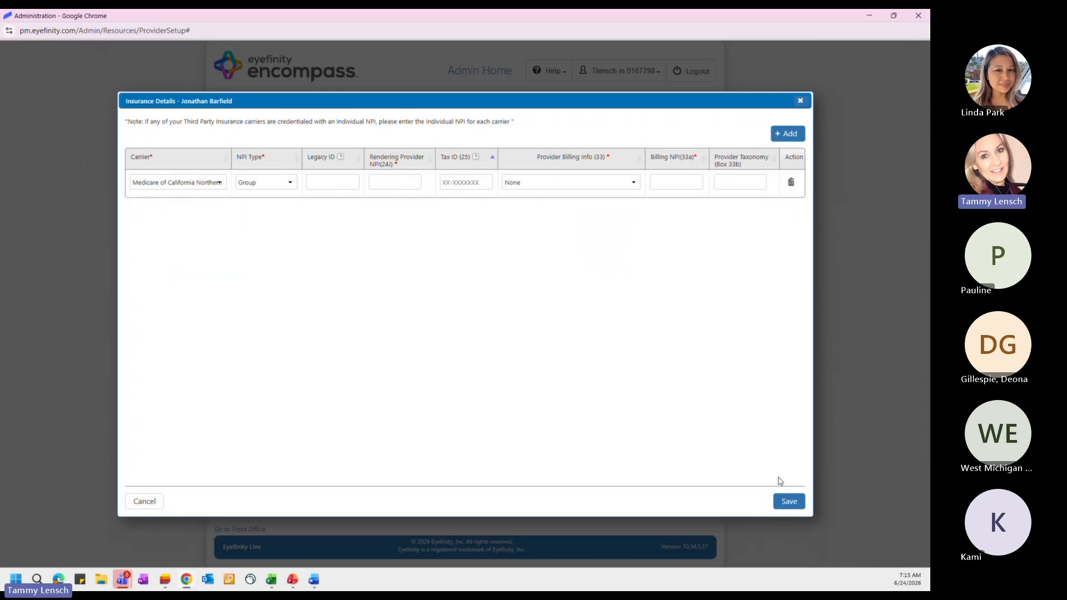
{"action": "left_click", "coordinate": [788, 501]}
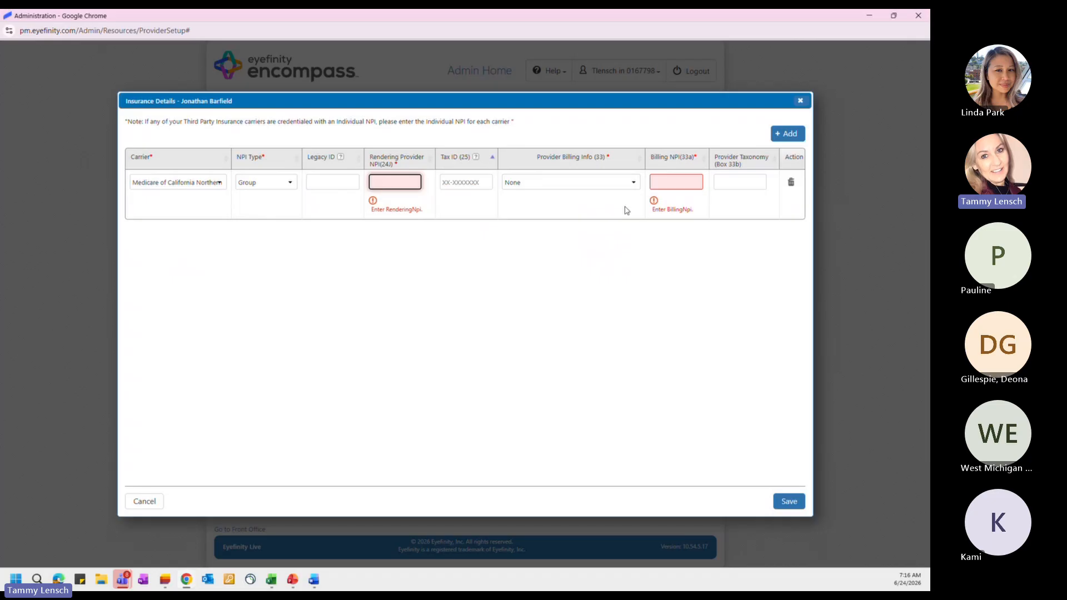
{"action": "left_click", "coordinate": [144, 501]}
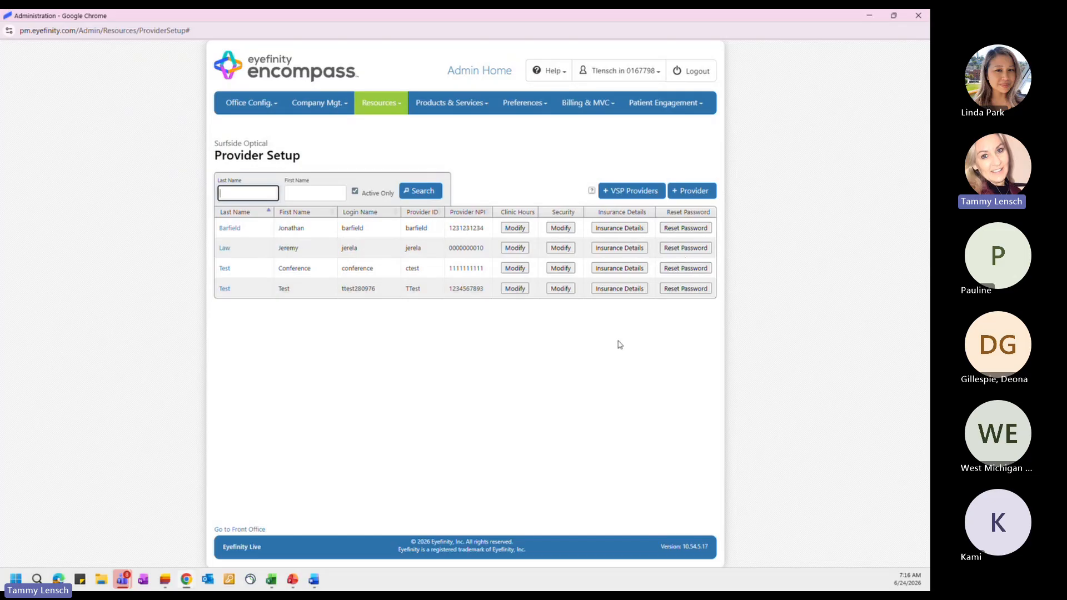
Read the help note on adding VSP providers, then open the VSP Doctors list and save it without selecting anyone
{"action": "mouse_move", "coordinate": [592, 191]}
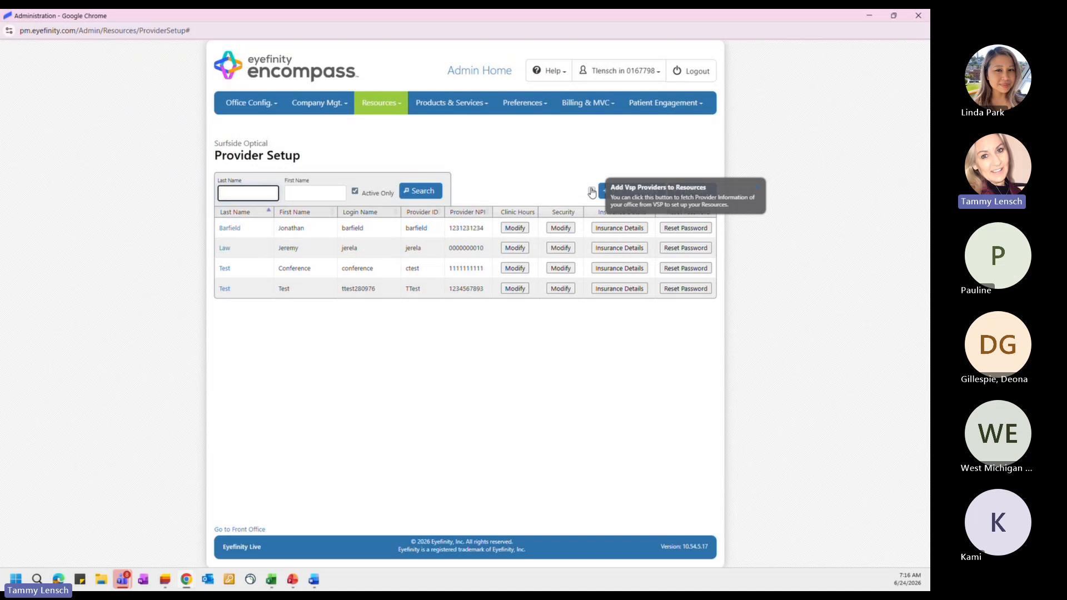
{"action": "left_click", "coordinate": [630, 195]}
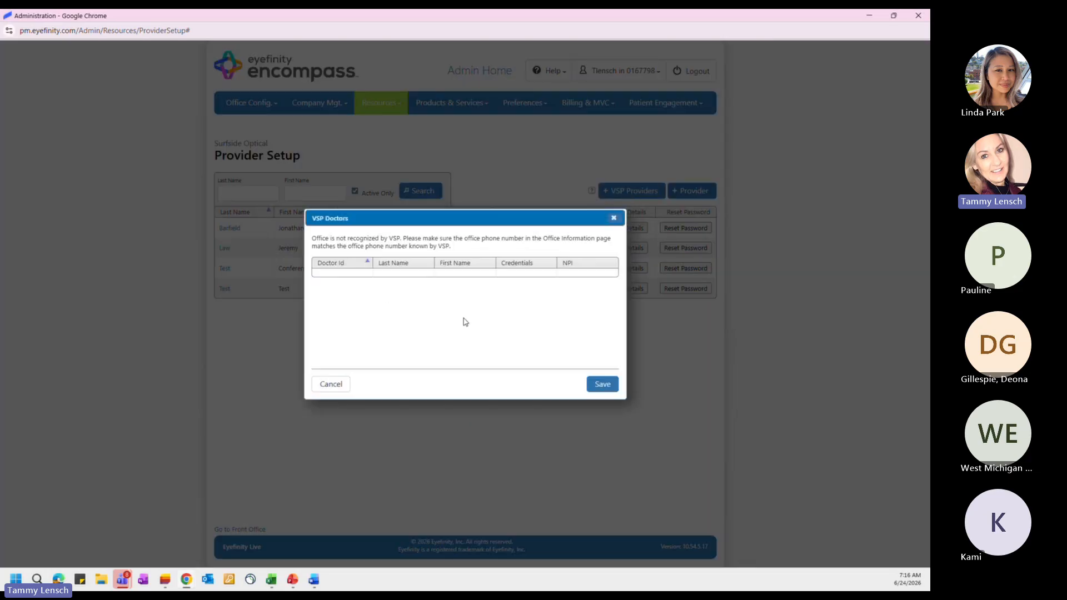
{"action": "left_click", "coordinate": [604, 386]}
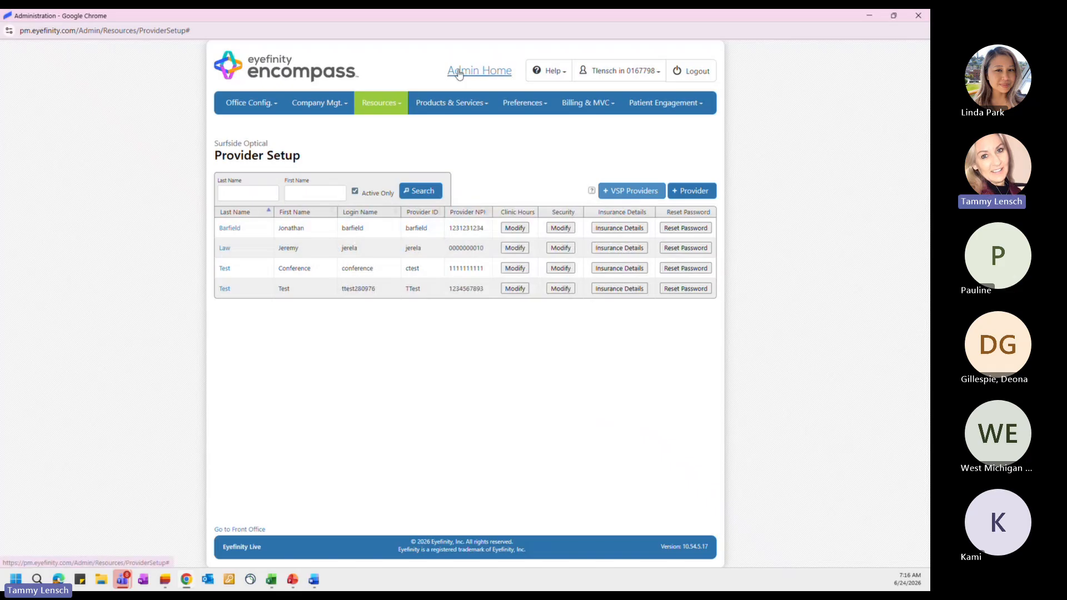
Open the first record in Staff Setup, review its office assignments and default exam minutes choices, and save it without changes
{"action": "left_click", "coordinate": [479, 71]}
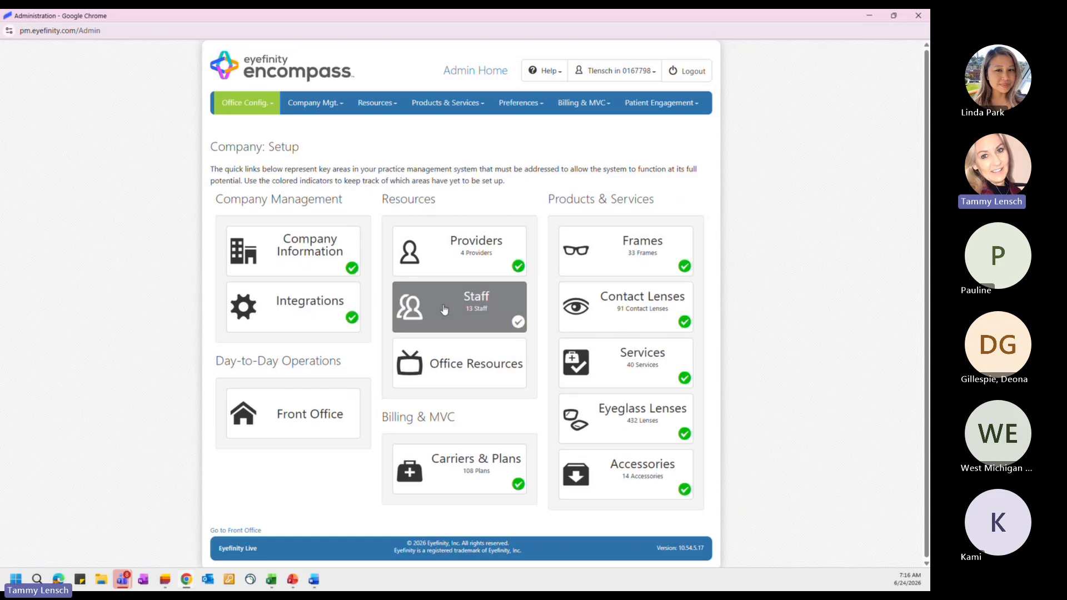
{"action": "left_click", "coordinate": [444, 310]}
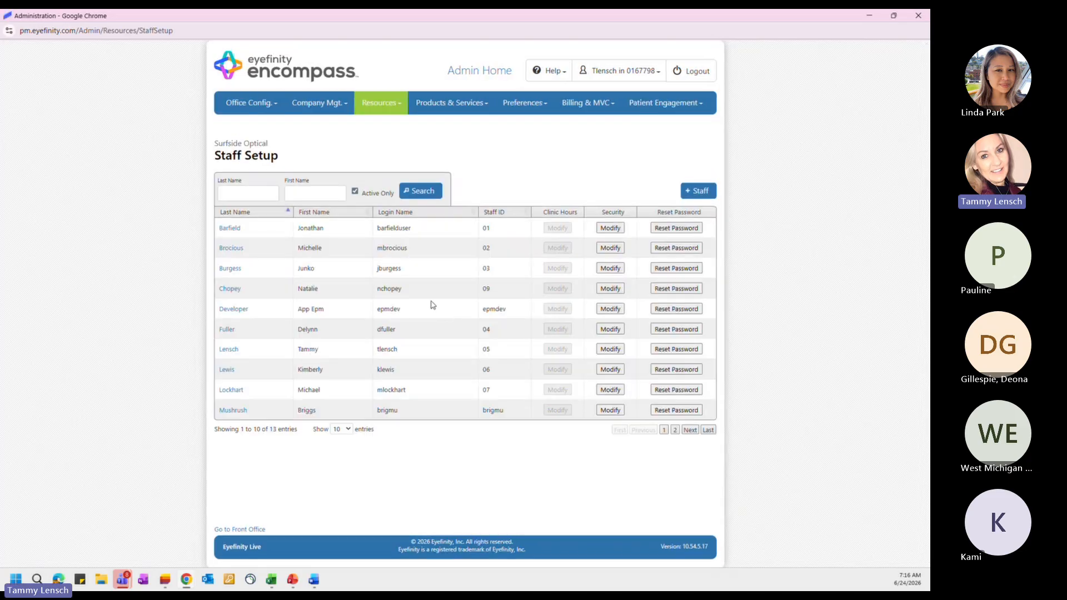
{"action": "left_click", "coordinate": [228, 229]}
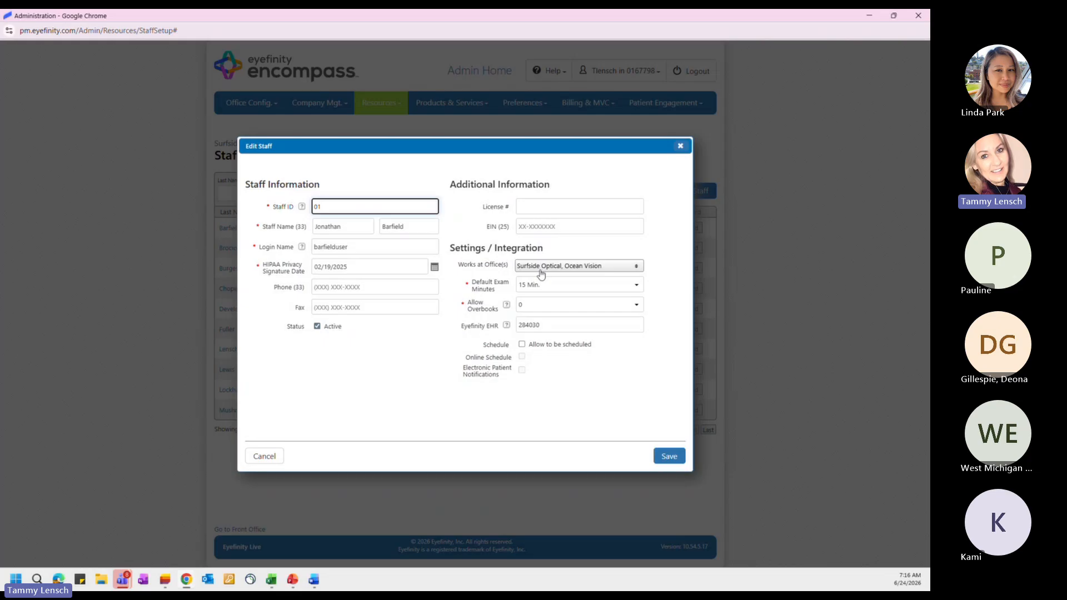
{"action": "left_click", "coordinate": [565, 267]}
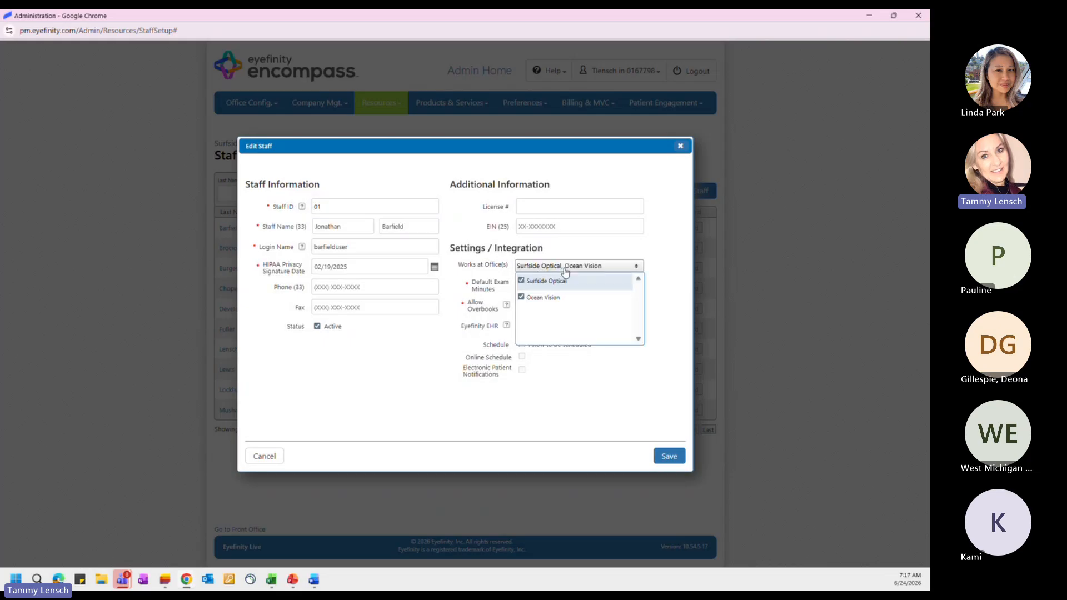
{"action": "left_click", "coordinate": [602, 403]}
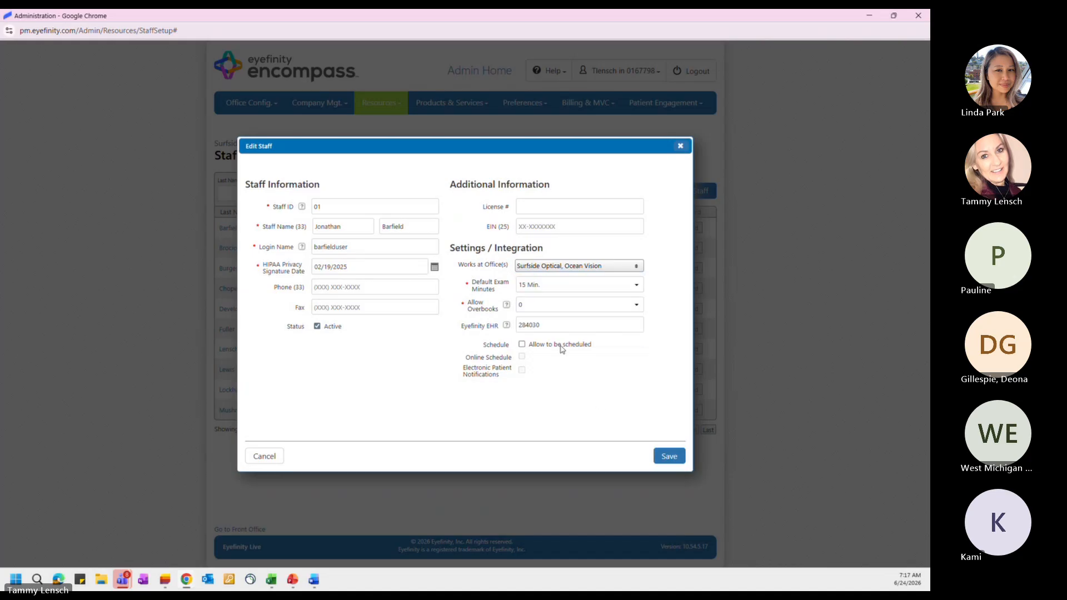
{"action": "left_click", "coordinate": [548, 292]}
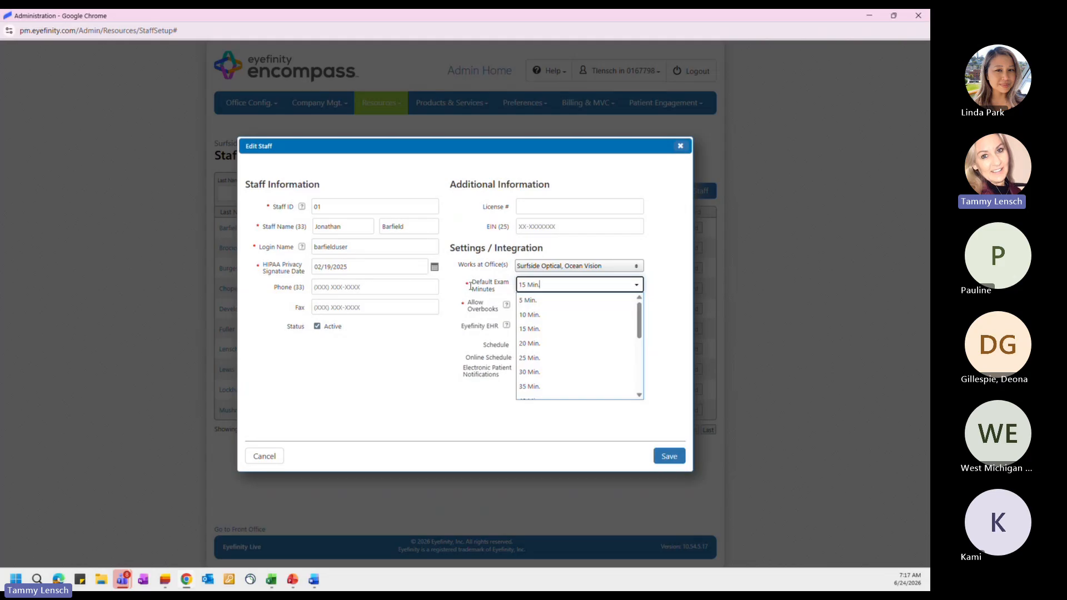
{"action": "left_click", "coordinate": [465, 322]}
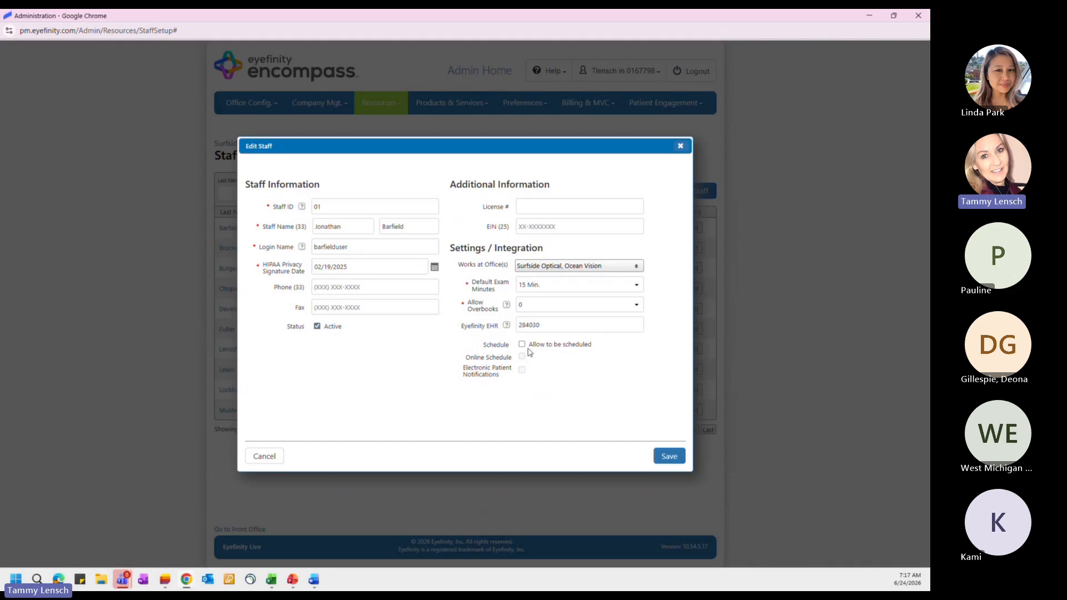
{"action": "left_click", "coordinate": [667, 457]}
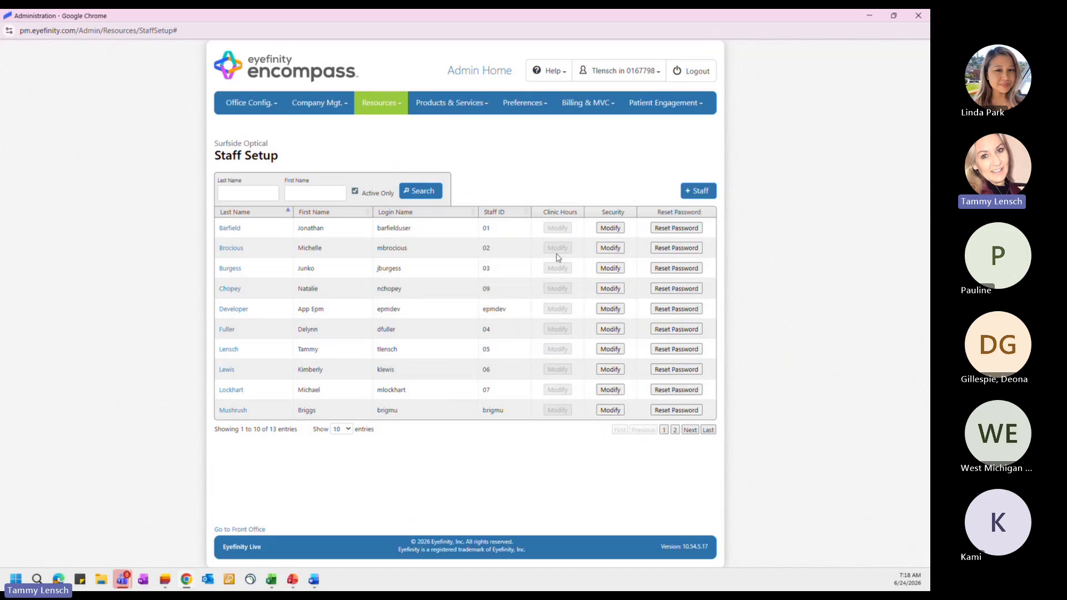
Review the full list of security permissions for the first staff member and save them as they are
{"action": "left_click", "coordinate": [611, 228]}
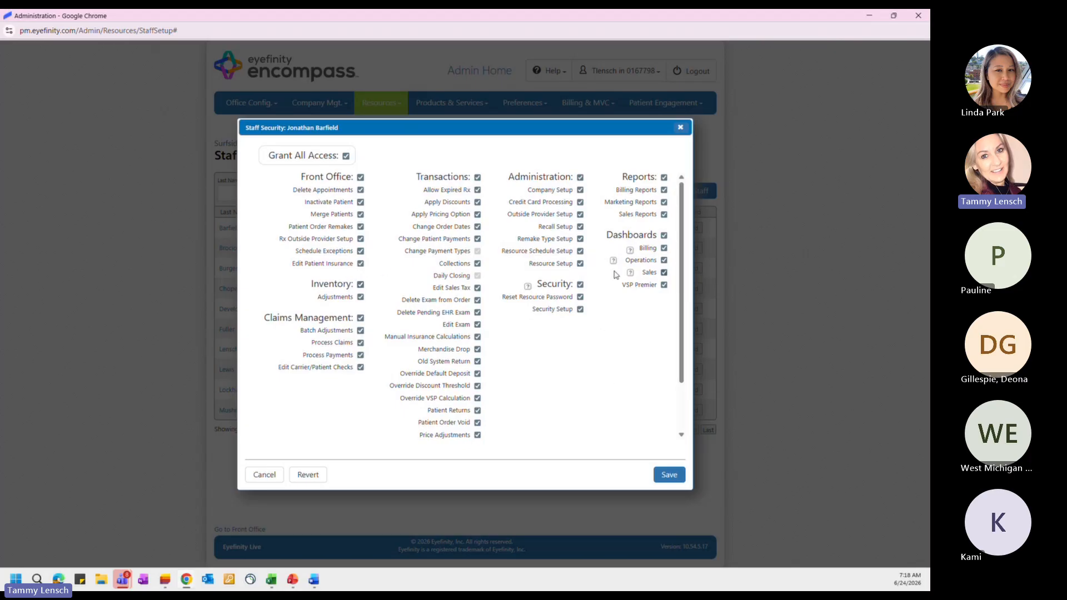
{"action": "mouse_move", "coordinate": [681, 261]}
{"action": "left_mouse_down"}
{"action": "mouse_move", "coordinate": [683, 320]}
{"action": "mouse_move", "coordinate": [683, 259]}
{"action": "left_mouse_up"}
{"action": "scroll", "coordinate": [439, 234], "scroll_direction": "down", "scroll_amount": 1}
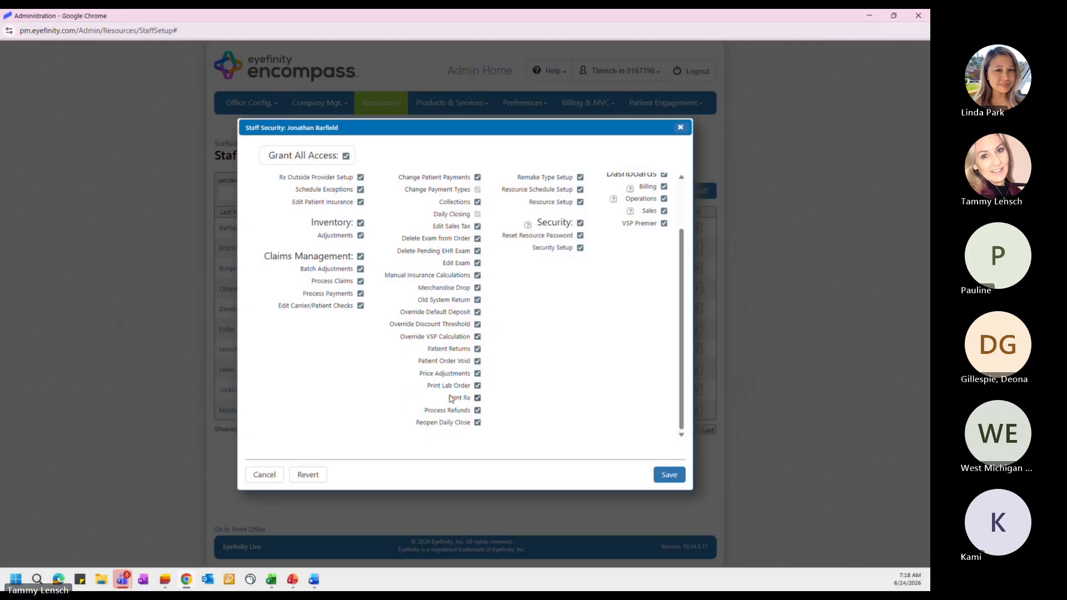
{"action": "scroll", "coordinate": [445, 292], "scroll_direction": "up", "scroll_amount": 2}
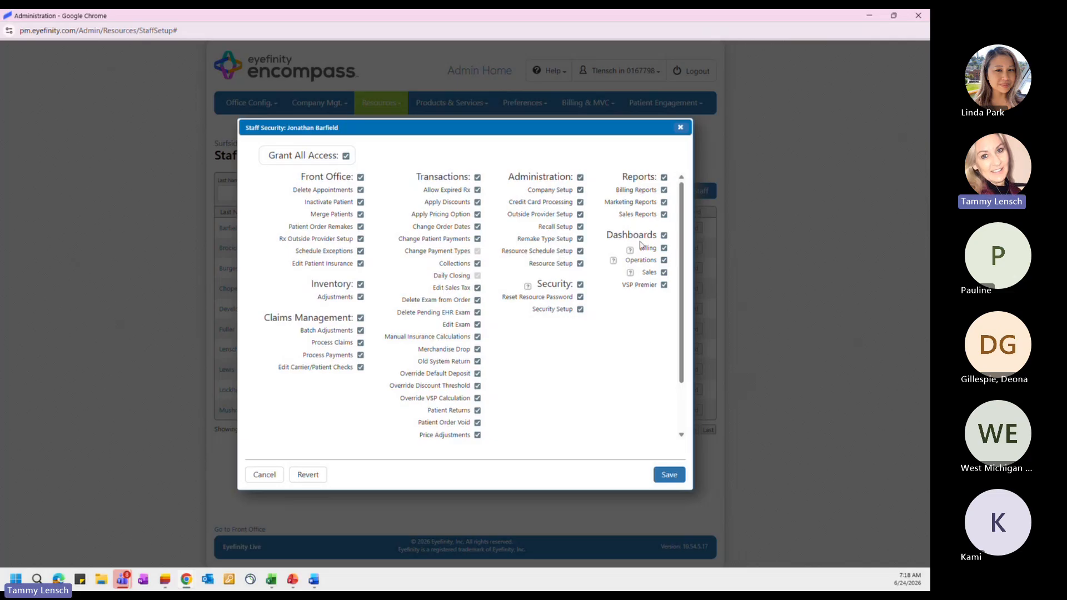
{"action": "left_click", "coordinate": [679, 484]}
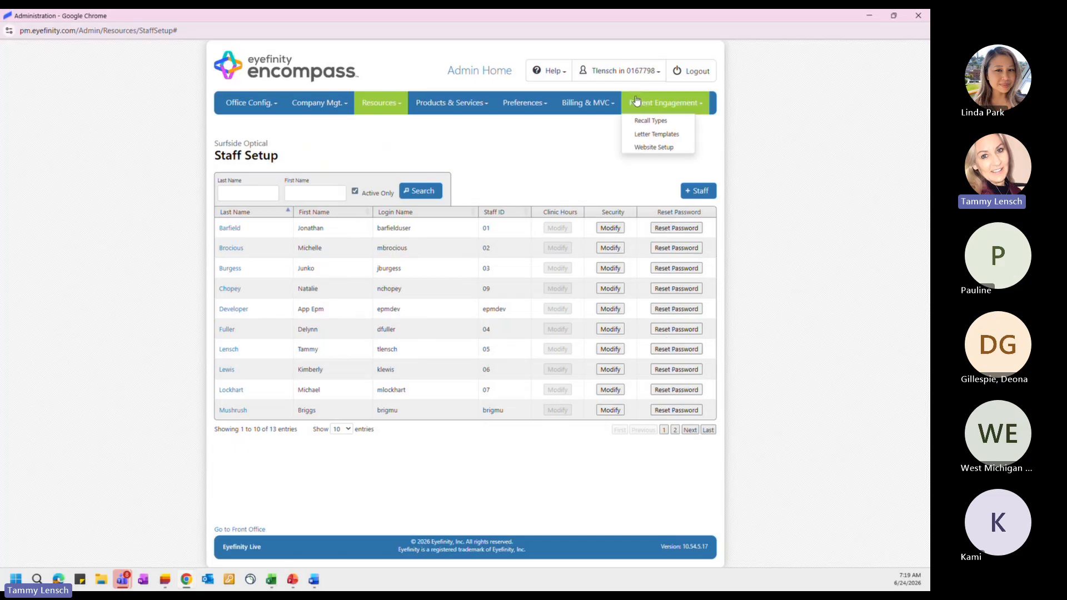
Open the password reset for the staff member with Staff ID 05 and cancel it
{"action": "mouse_move", "coordinate": [623, 77]}
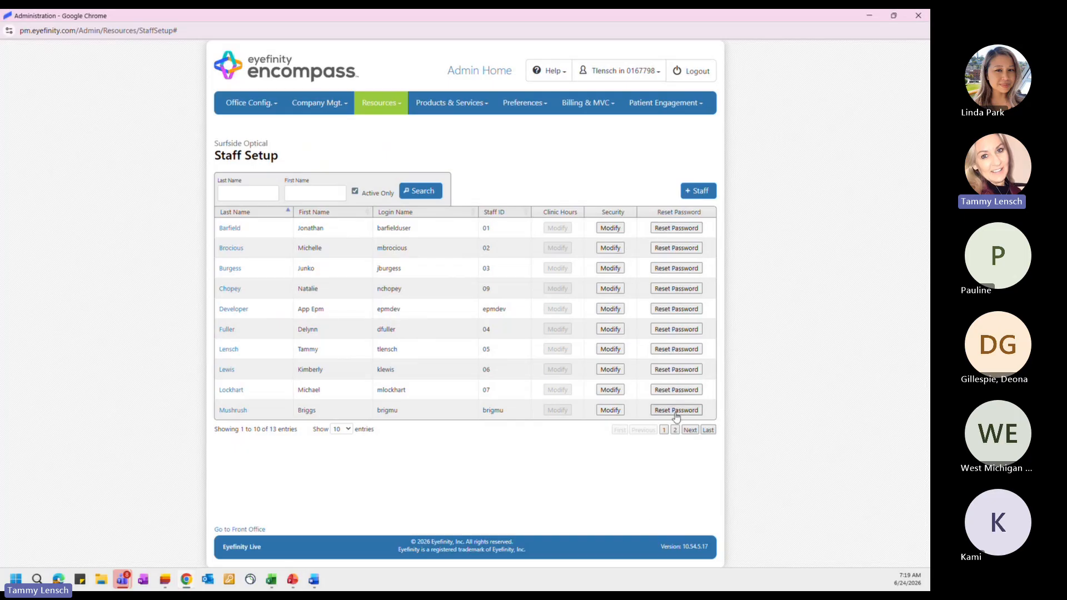
{"action": "left_click", "coordinate": [670, 351]}
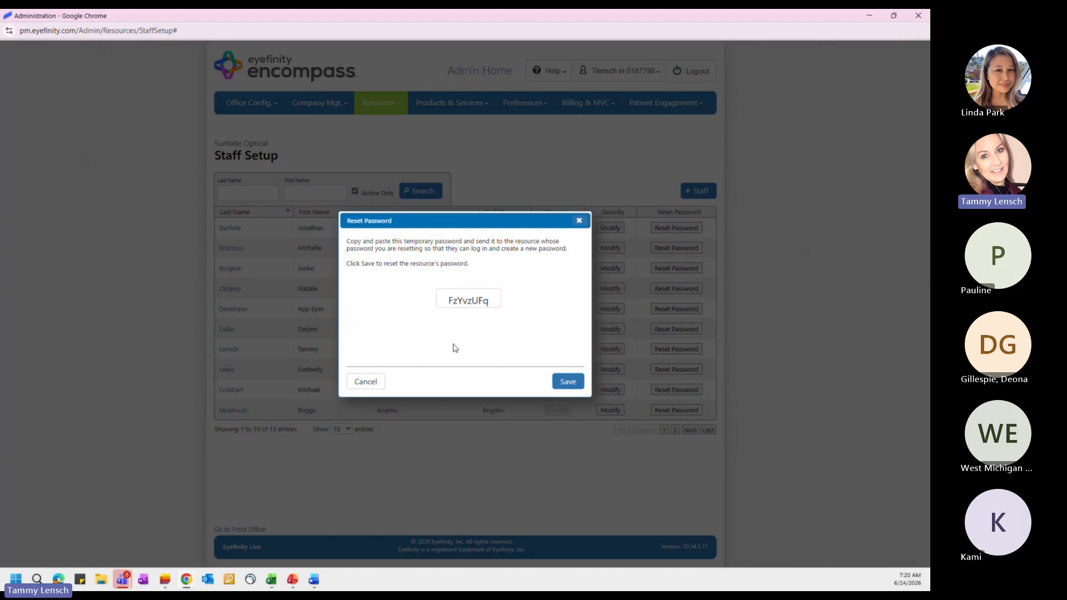
{"action": "left_click", "coordinate": [371, 383]}
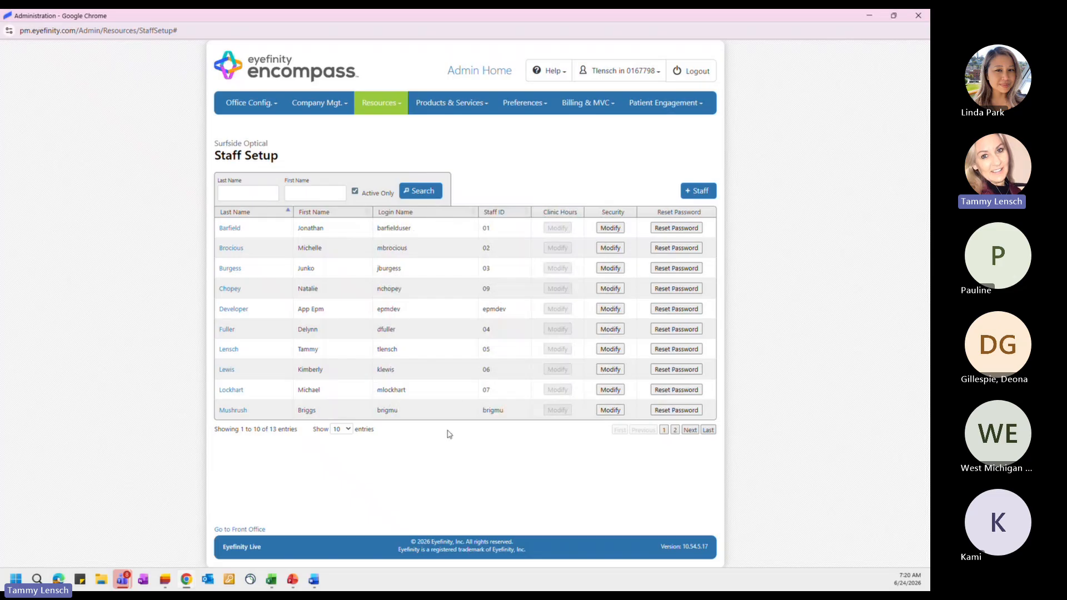
In Office Resources, fill the CL Pick Up schedule with availability on Thursday from 9:00 to about 10:10 am, and close the schedule
{"action": "left_click", "coordinate": [470, 73]}
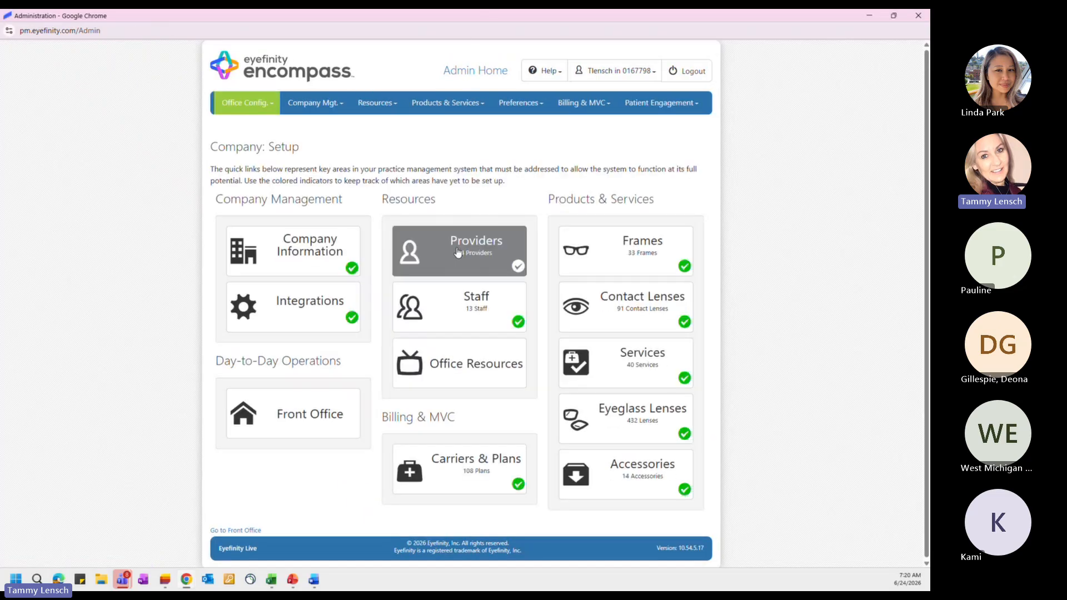
{"action": "left_click", "coordinate": [450, 357]}
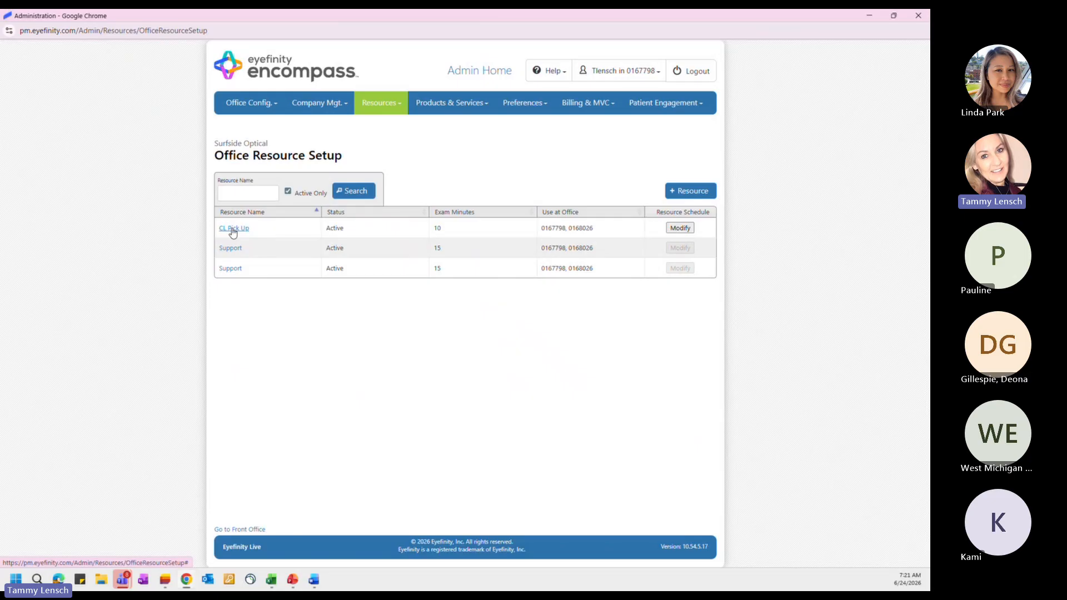
{"action": "left_click", "coordinate": [680, 228]}
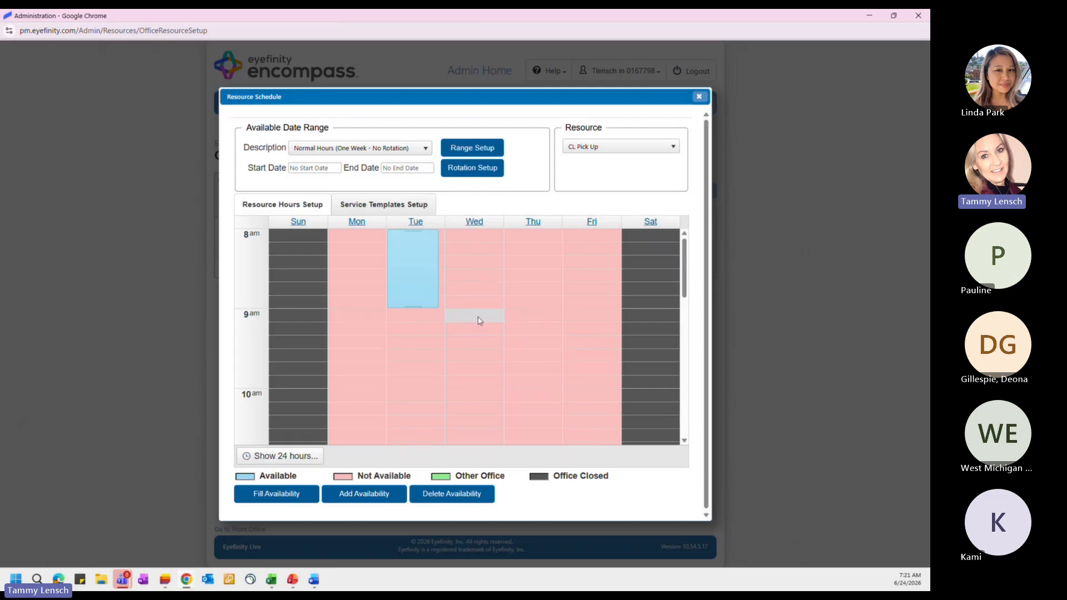
{"action": "left_click_drag", "start_coordinate": [522, 322], "coordinate": [526, 396]}
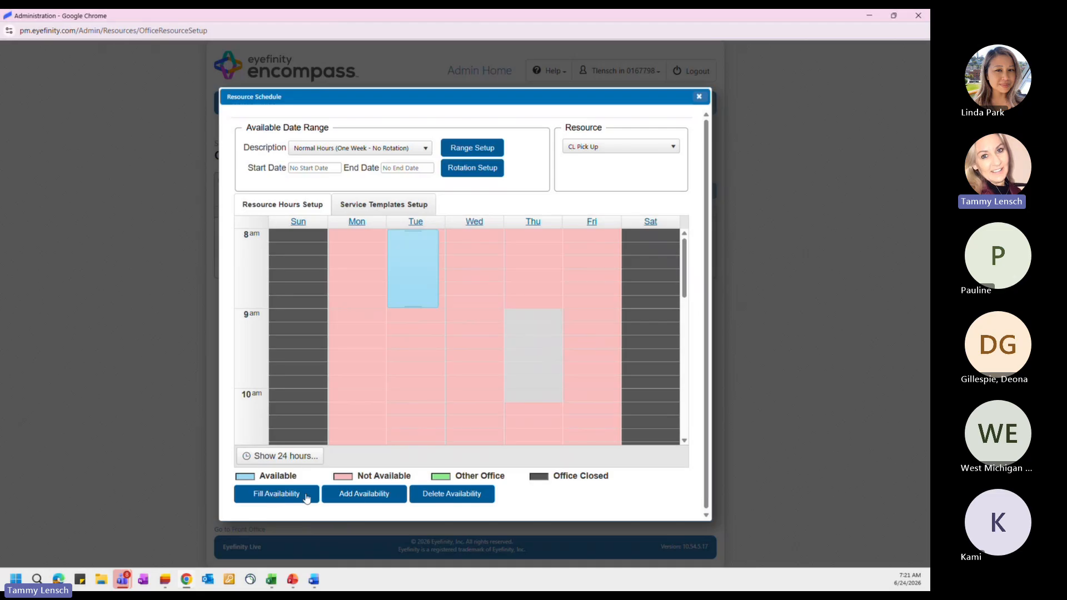
{"action": "right_click", "coordinate": [529, 371]}
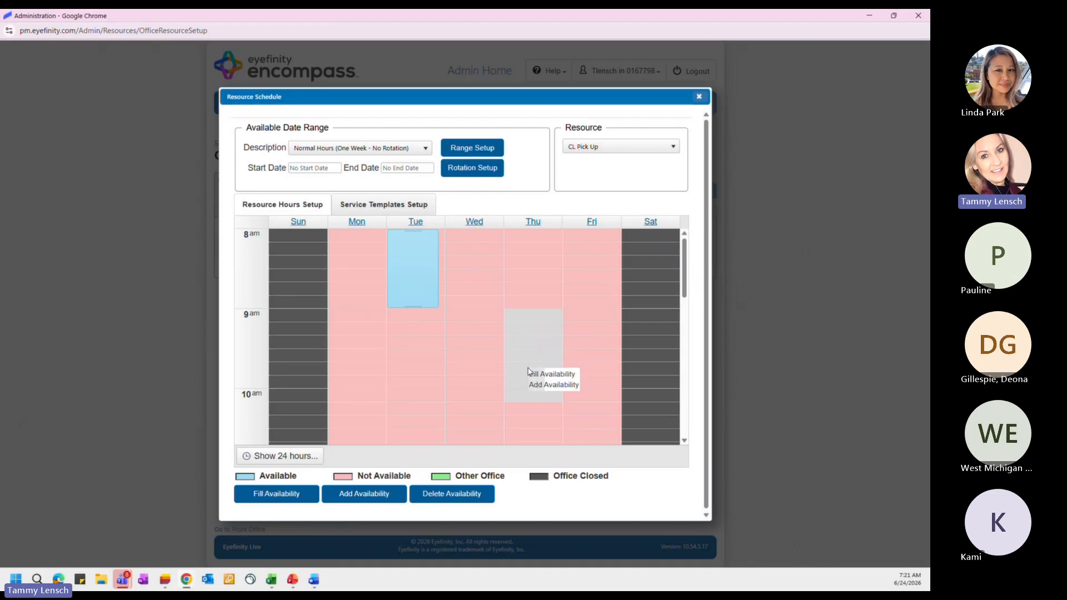
{"action": "left_click", "coordinate": [549, 373]}
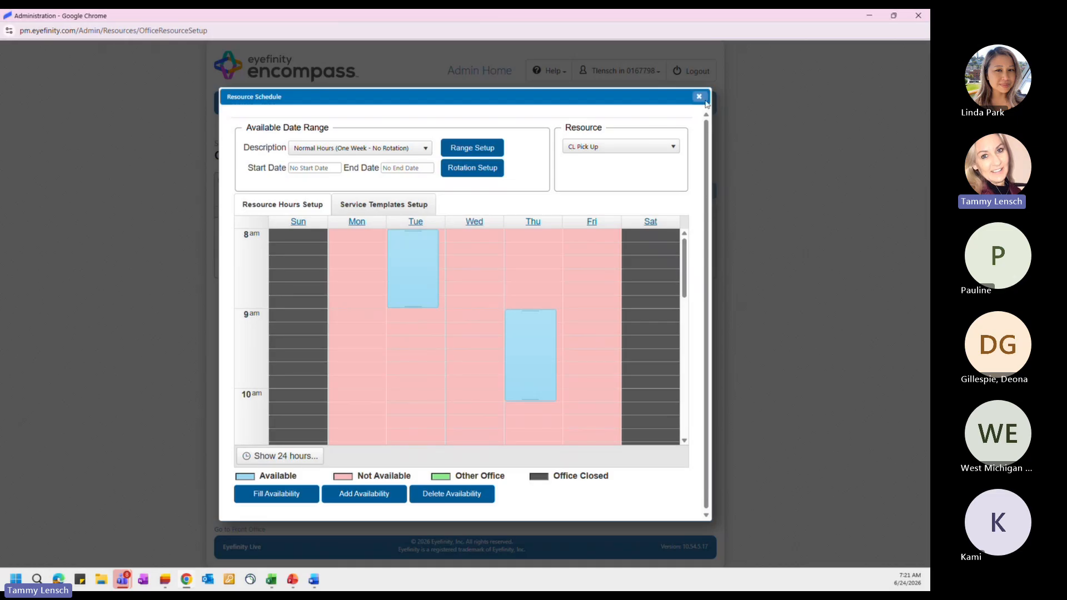
{"action": "left_click", "coordinate": [699, 96]}
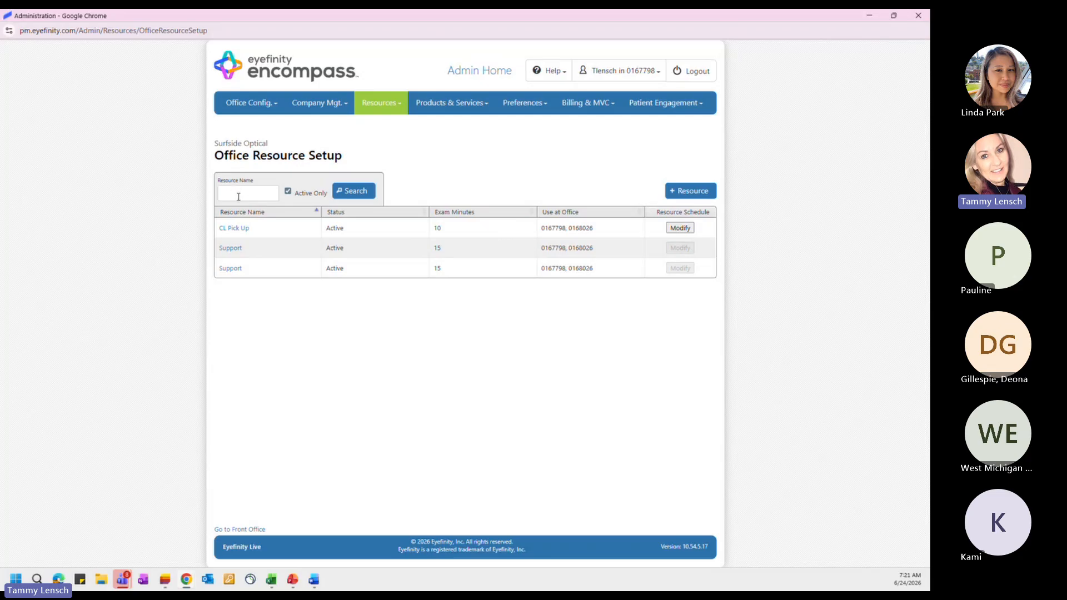
Search the office resources with the Active Only filter turned off
{"action": "left_click", "coordinate": [287, 191]}
{"action": "left_click", "coordinate": [347, 196]}
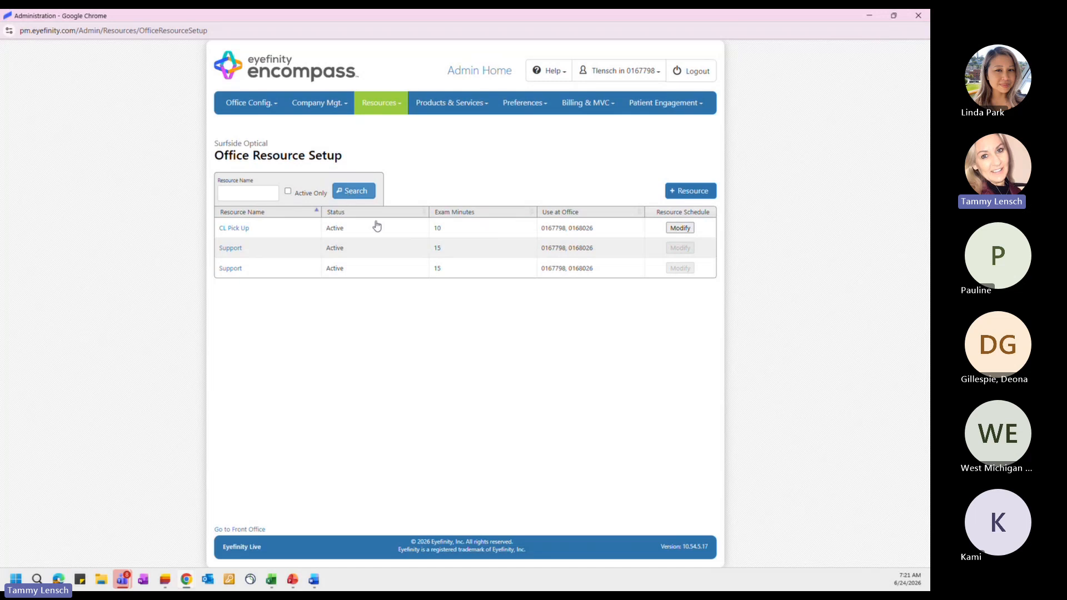
{"action": "left_click", "coordinate": [288, 192]}
{"action": "left_click", "coordinate": [288, 193]}
Open Outside Provider Setup, review the blank form for adding an outside provider, and cancel it
{"action": "left_click", "coordinate": [471, 76]}
{"action": "left_click", "coordinate": [448, 103]}
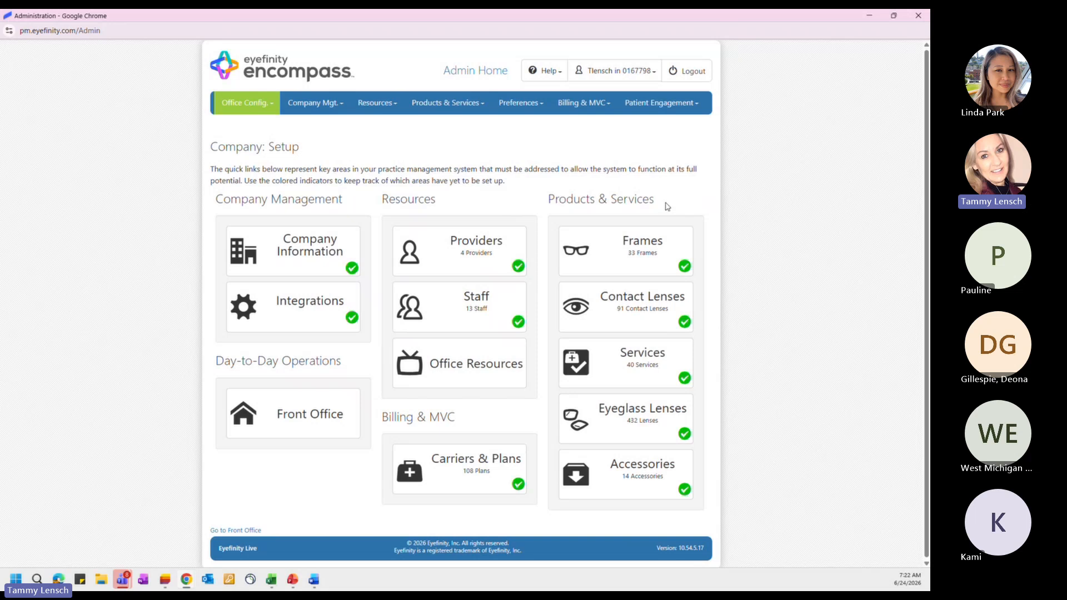
{"action": "left_click_drag", "start_coordinate": [654, 200], "coordinate": [499, 191]}
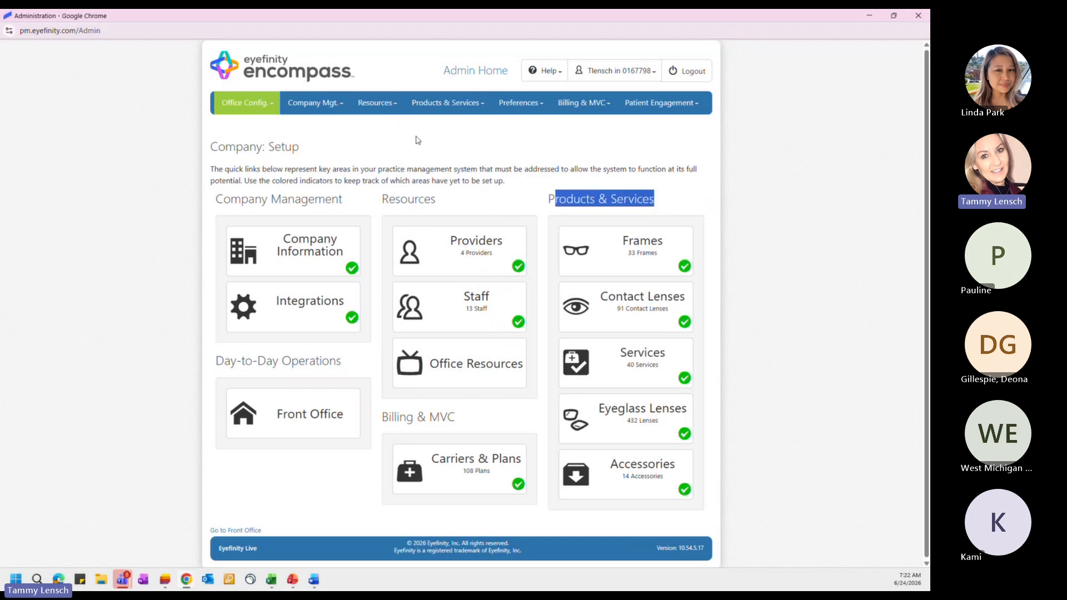
{"action": "mouse_move", "coordinate": [435, 112]}
{"action": "mouse_move", "coordinate": [375, 111]}
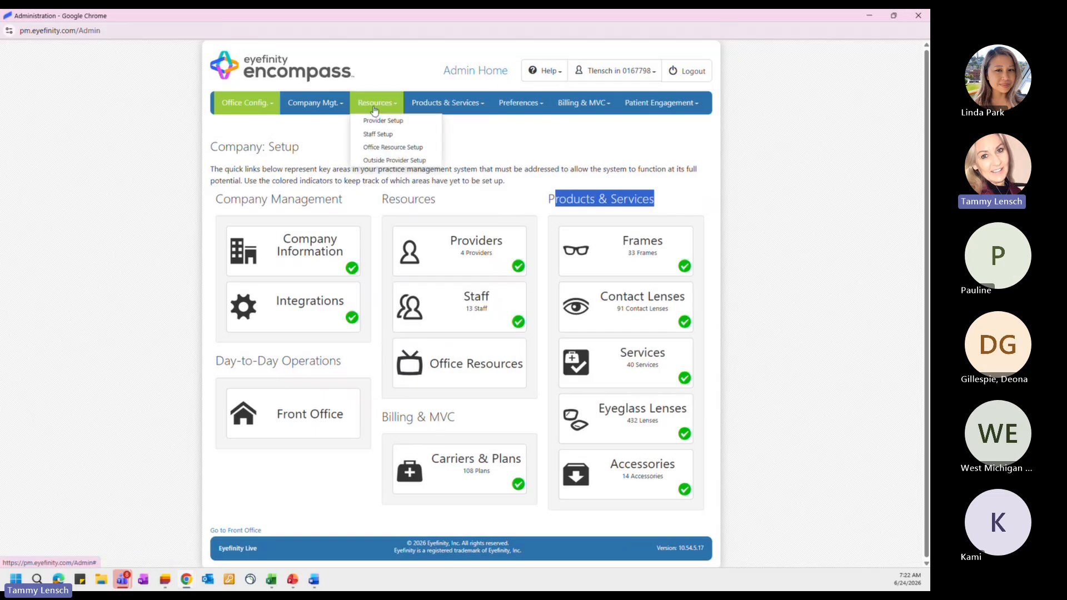
{"action": "left_click", "coordinate": [374, 161]}
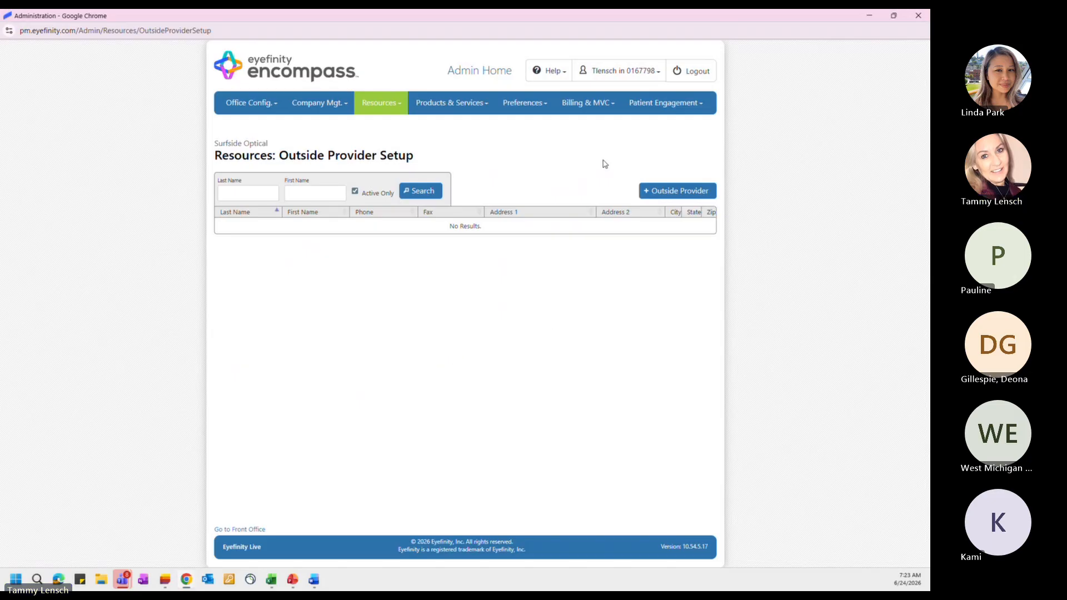
{"action": "left_click", "coordinate": [653, 193]}
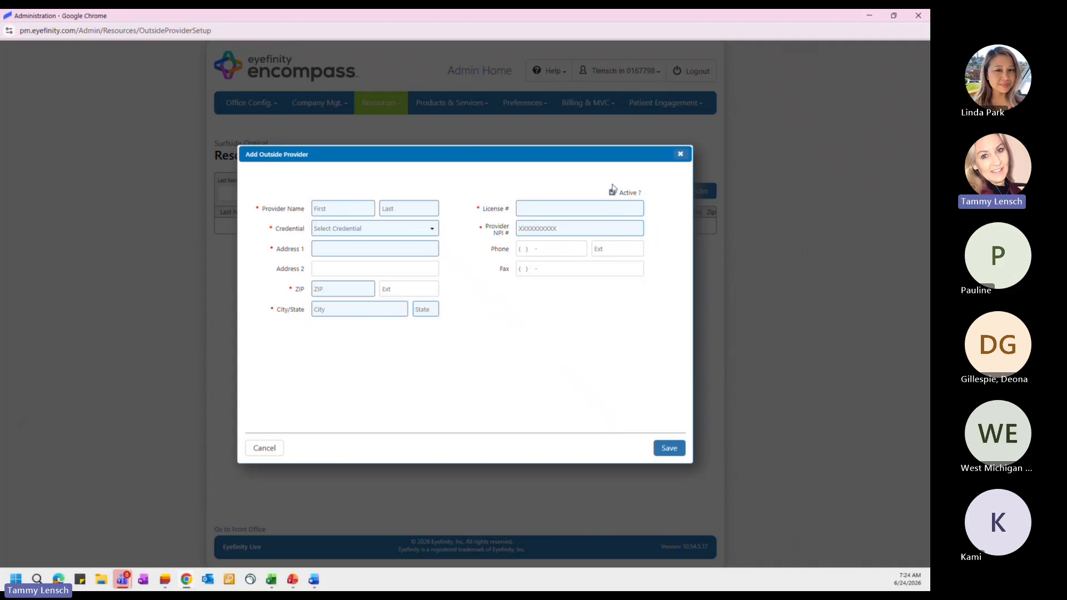
{"action": "left_click", "coordinate": [274, 447]}
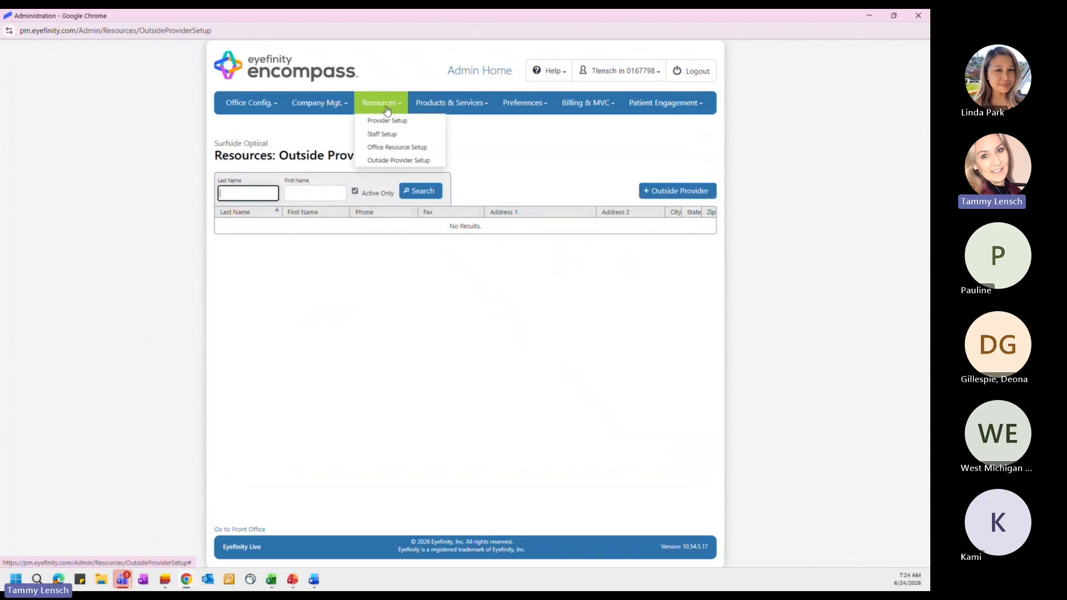
Open the Item Types discount settings under Products & Services and read the help note on Allow Global Discount
{"action": "left_click", "coordinate": [486, 72]}
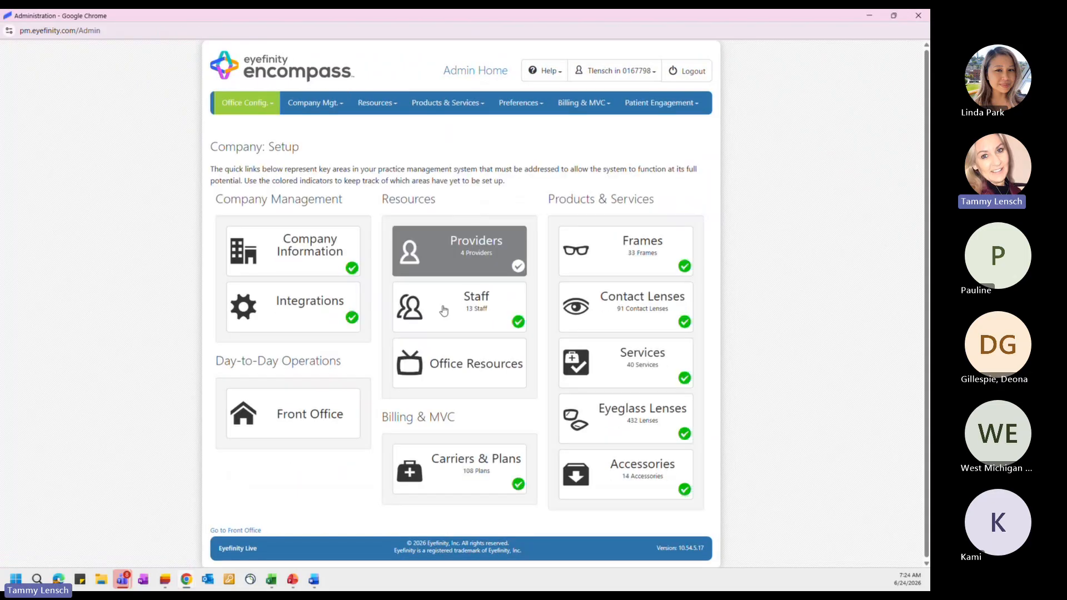
{"action": "mouse_move", "coordinate": [378, 105]}
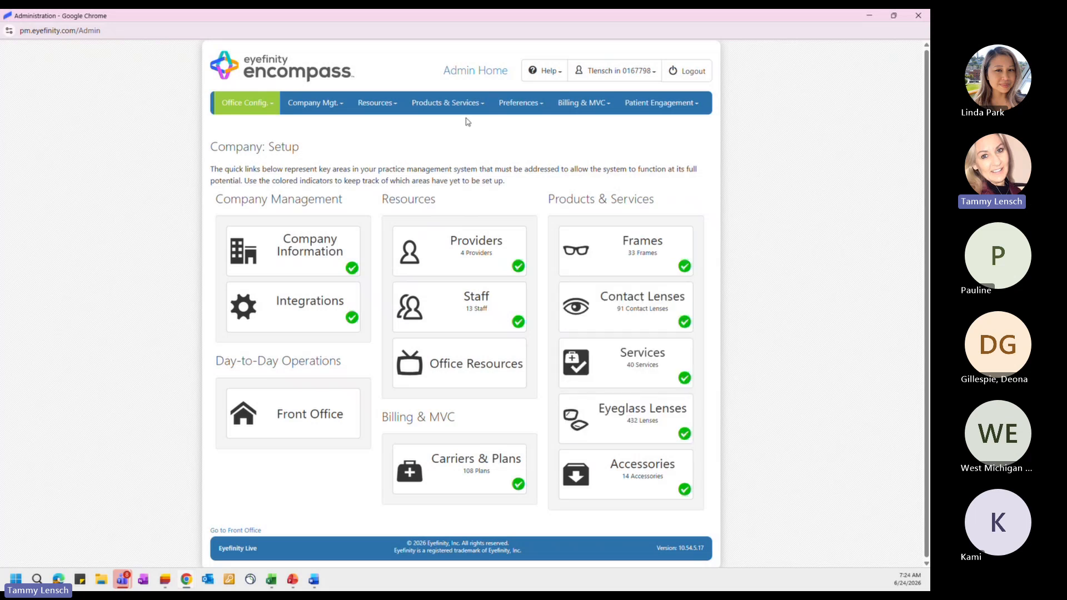
{"action": "mouse_move", "coordinate": [451, 113]}
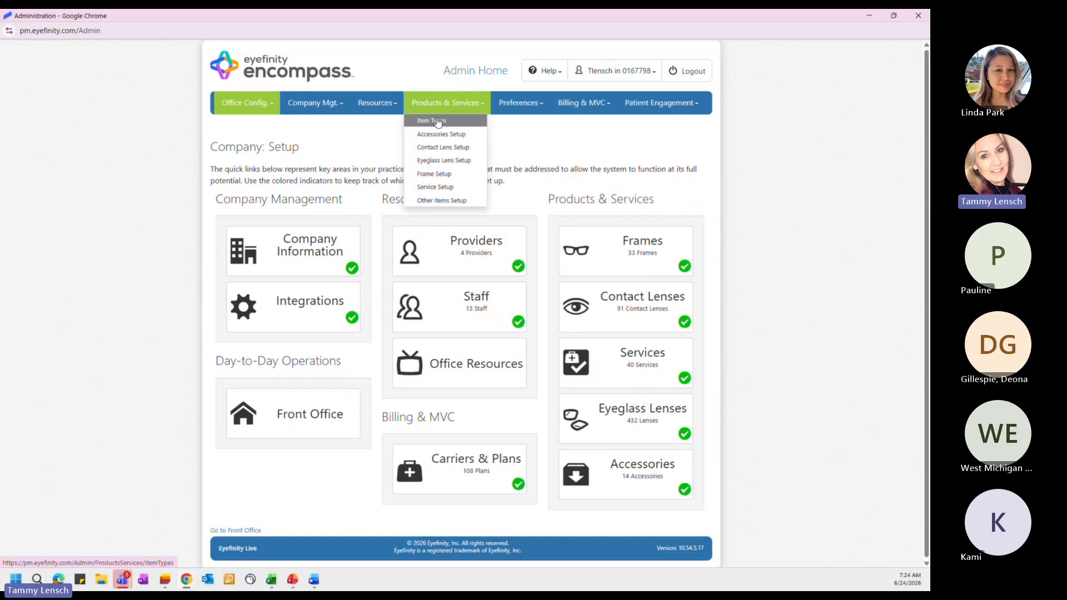
{"action": "left_click", "coordinate": [436, 121]}
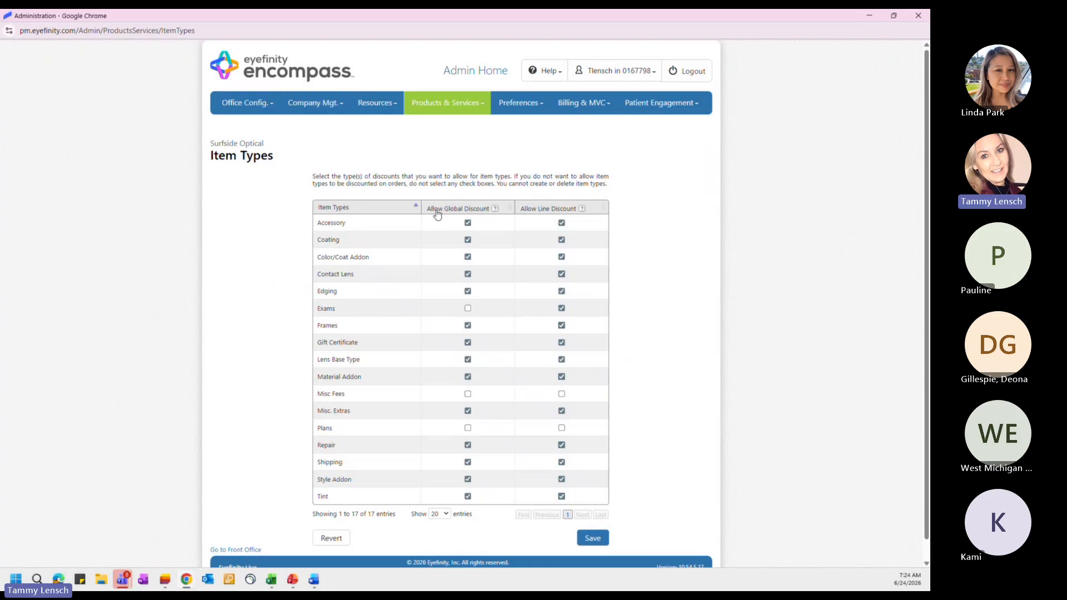
{"action": "left_click", "coordinate": [496, 213]}
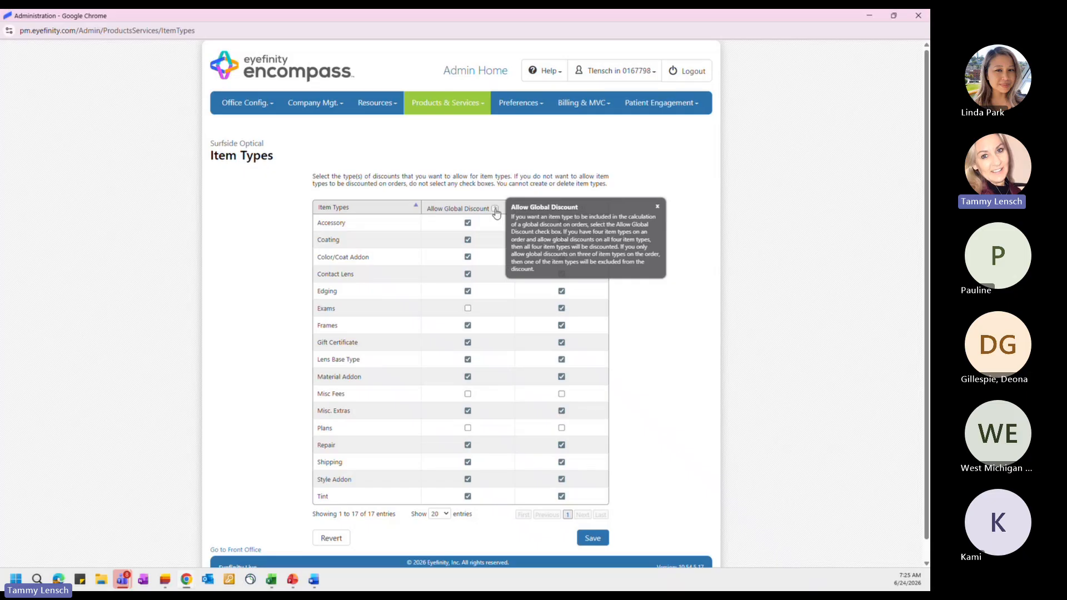
{"action": "left_click", "coordinate": [658, 207]}
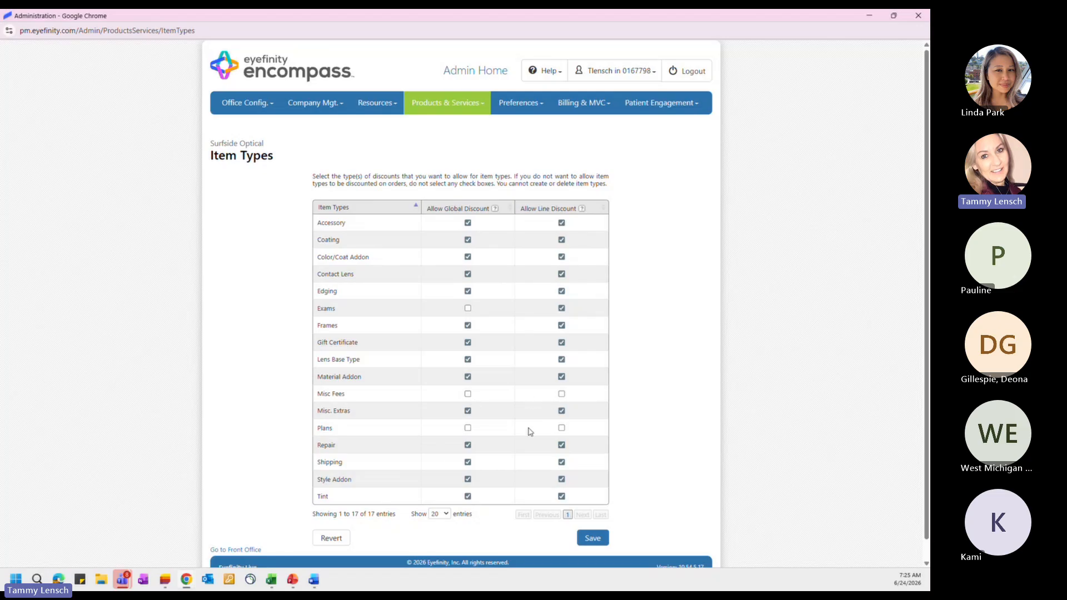
Open Accessories Setup under Products & Services and search all accessories with the Active filter turned off
{"action": "scroll", "coordinate": [436, 401], "scroll_direction": "down", "scroll_amount": 1}
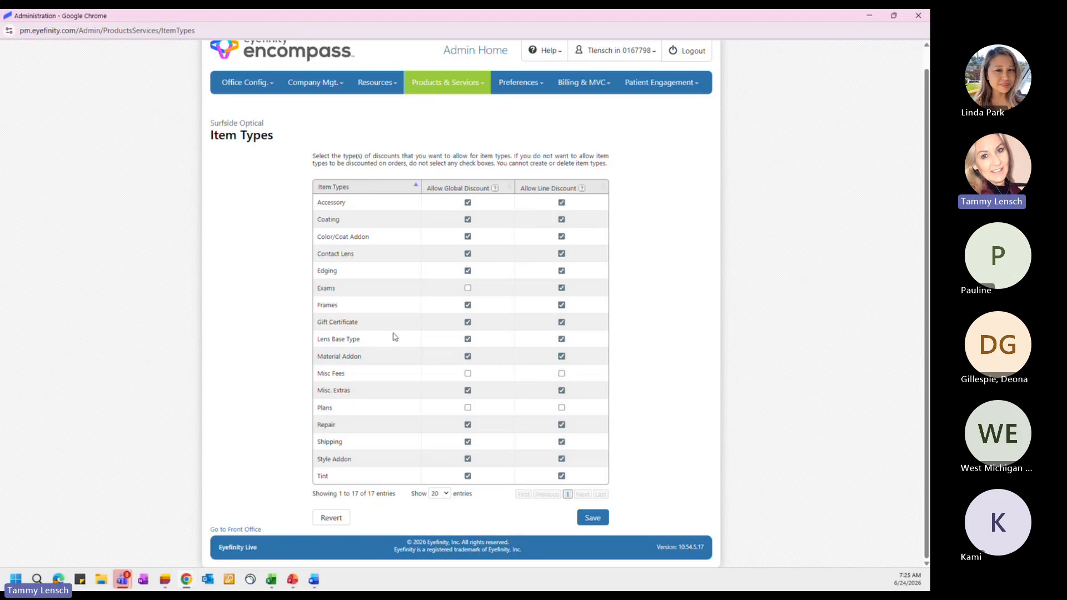
{"action": "scroll", "coordinate": [395, 336], "scroll_direction": "up", "scroll_amount": 1}
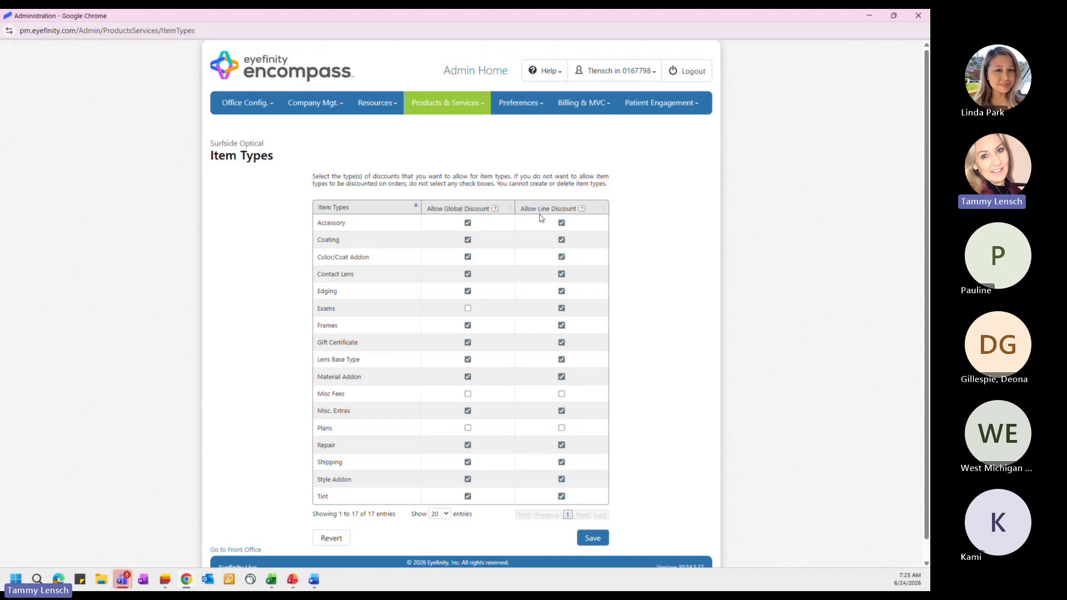
{"action": "left_click", "coordinate": [432, 111]}
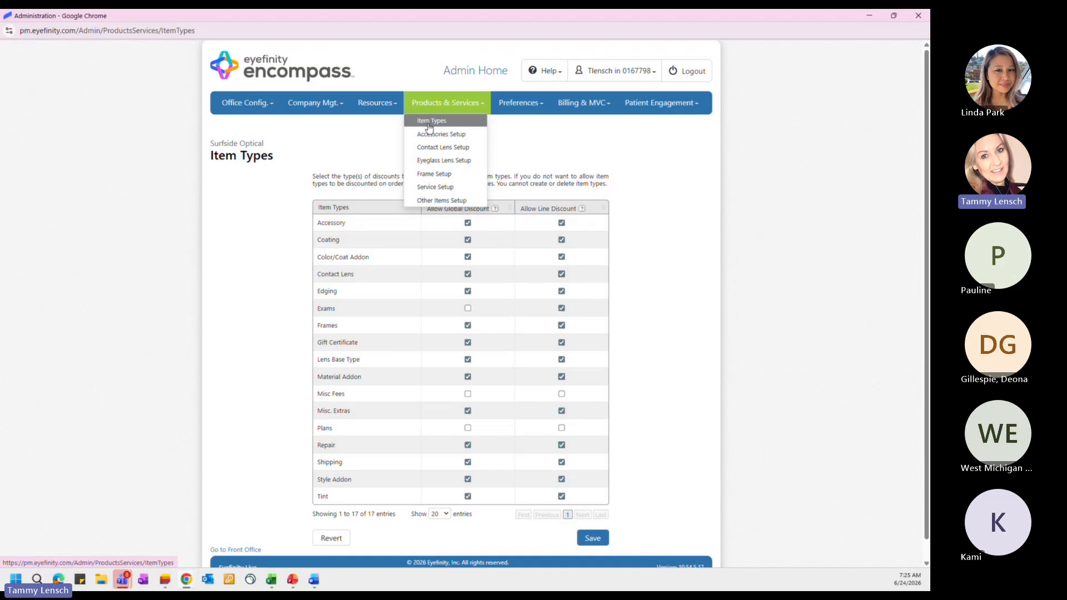
{"action": "left_click", "coordinate": [428, 135]}
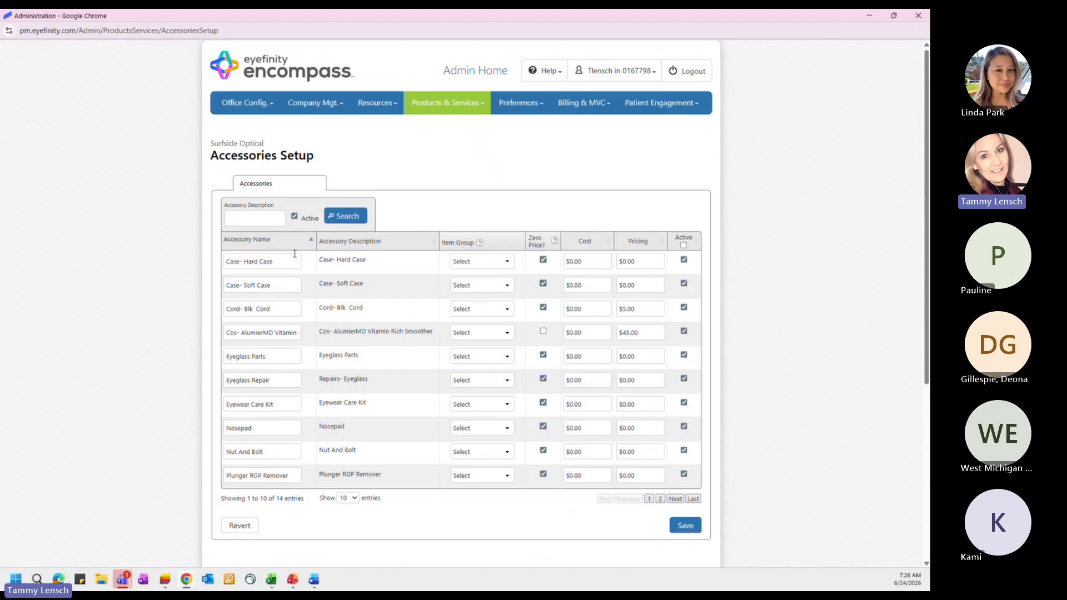
{"action": "left_click", "coordinate": [295, 218]}
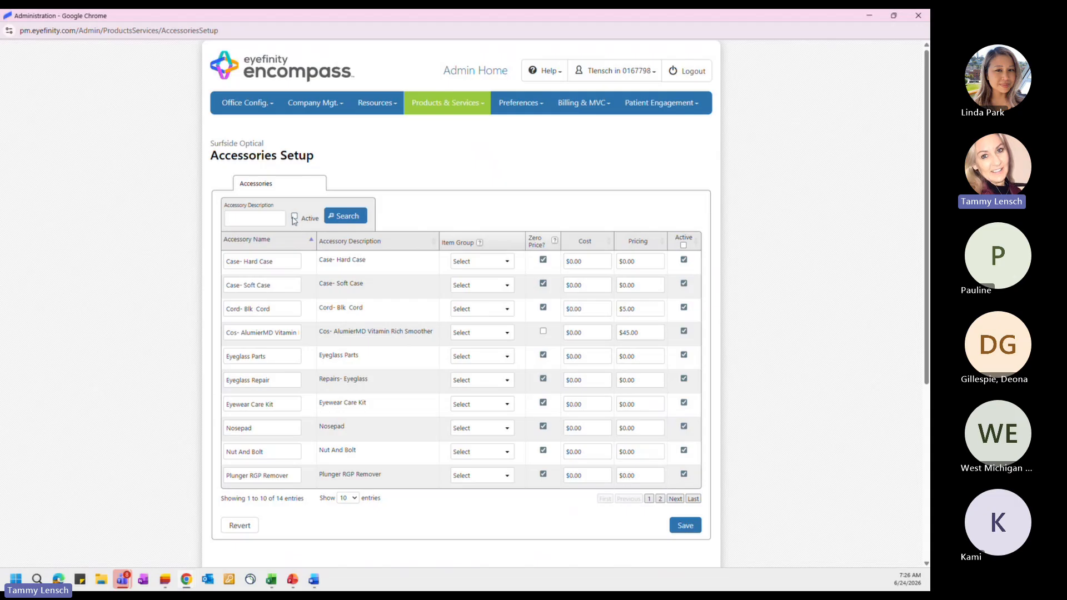
{"action": "left_click", "coordinate": [349, 218]}
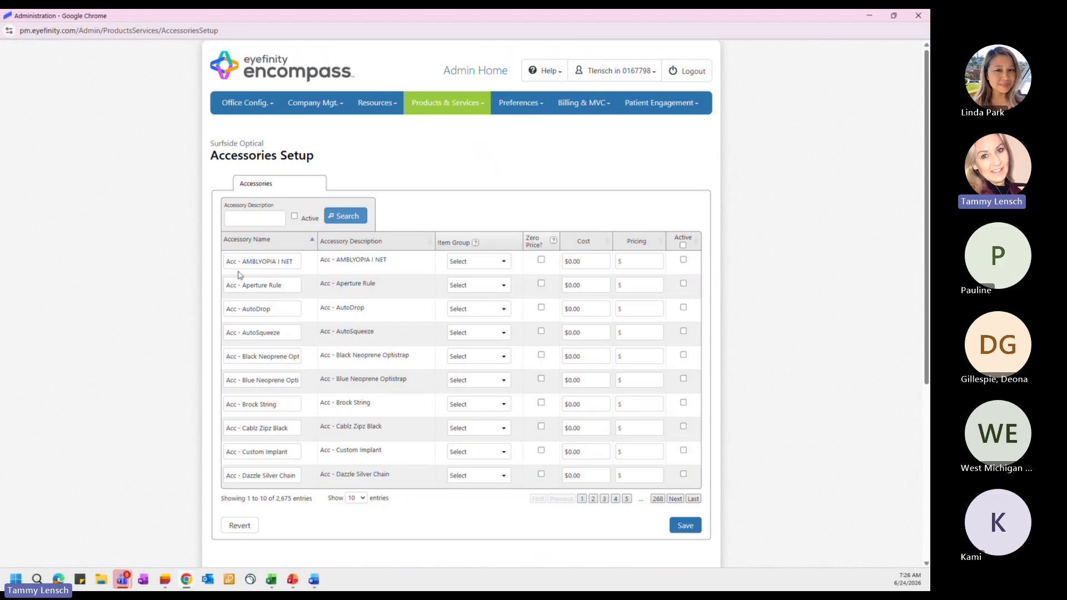
{"action": "scroll", "coordinate": [272, 332], "scroll_direction": "down", "scroll_amount": 2}
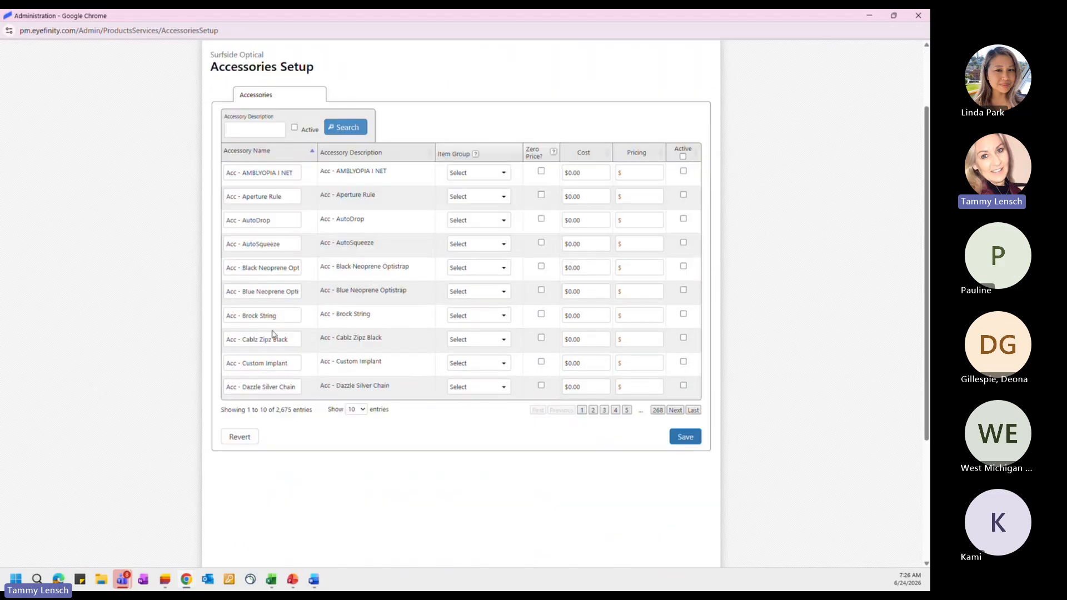
{"action": "scroll", "coordinate": [272, 334], "scroll_direction": "up", "scroll_amount": 2}
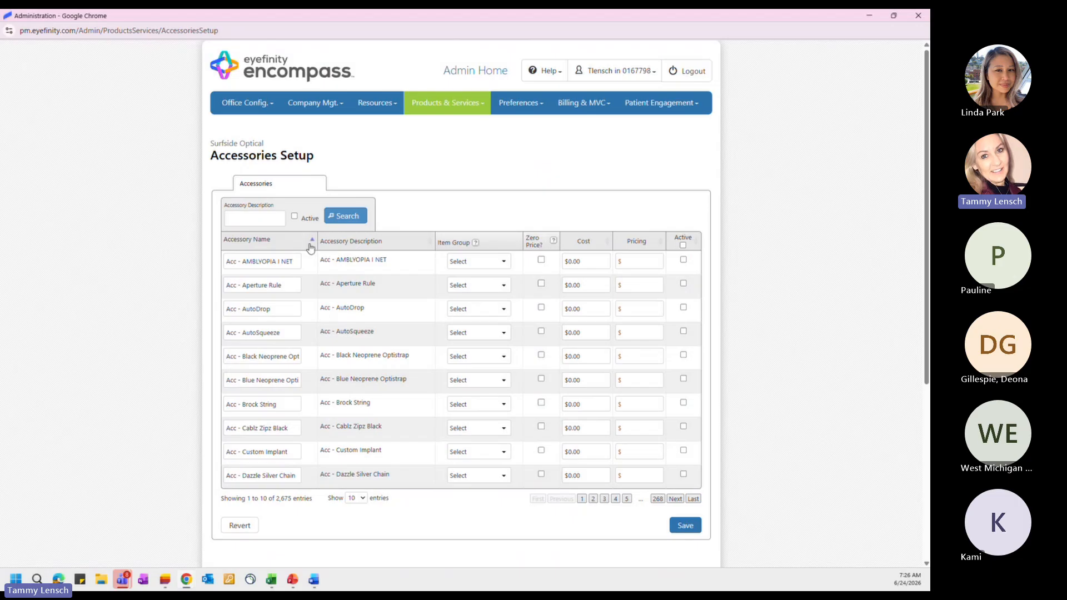
On page 2 of the accessories list, rename the "Acc - Flash light" accessory to "Encompass Vitimin"
{"action": "left_click", "coordinate": [593, 500]}
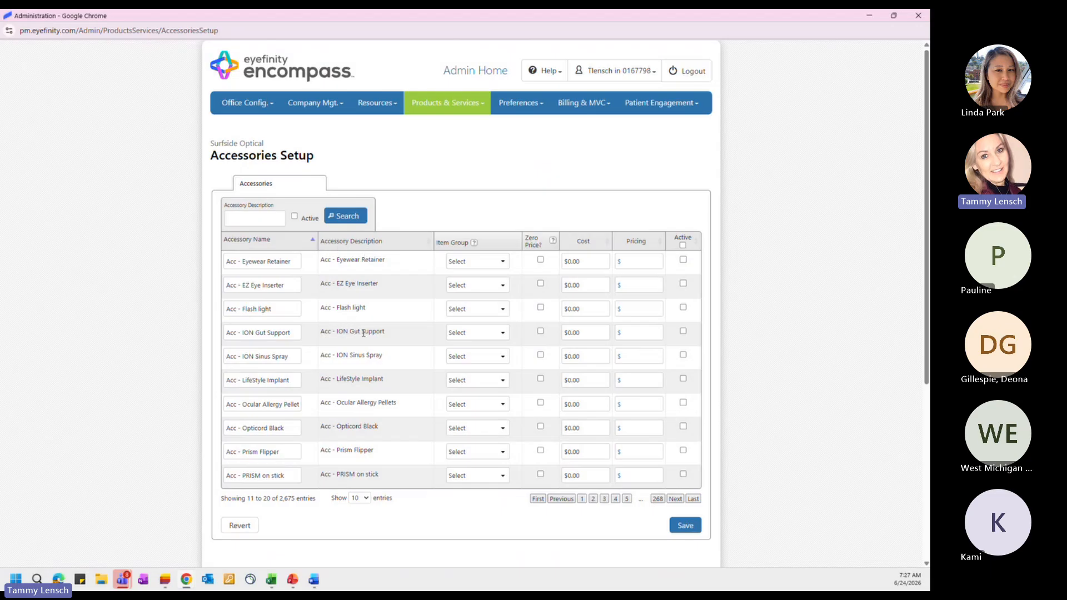
{"action": "left_click", "coordinate": [279, 309]}
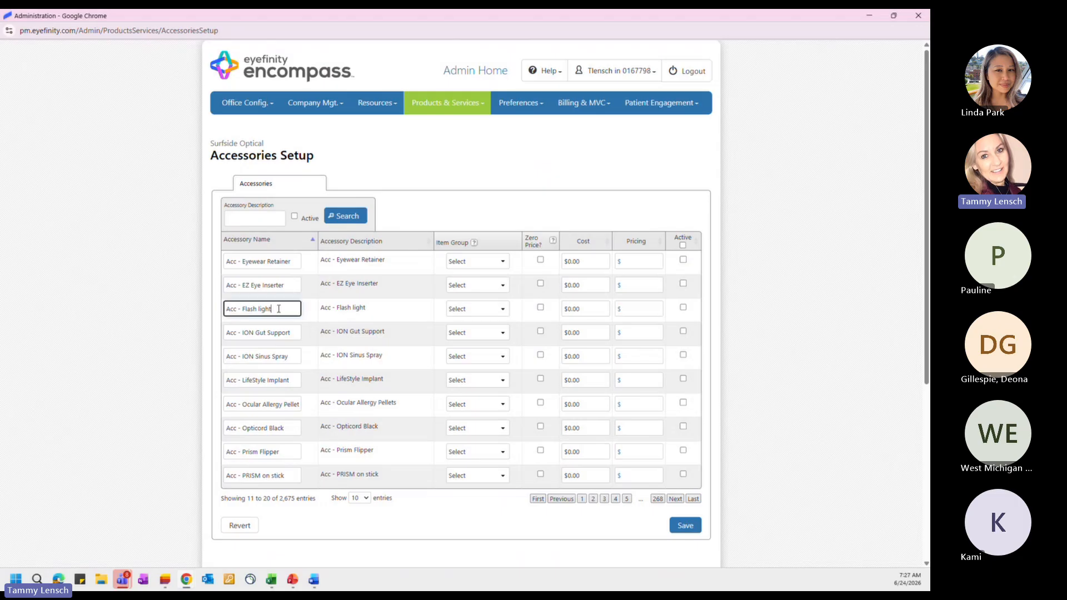
{"action": "left_click_drag", "start_coordinate": [278, 309], "coordinate": [187, 324]}
{"action": "key", "text": "BackSpace"}
{"action": "type", "text": "Encomp"}
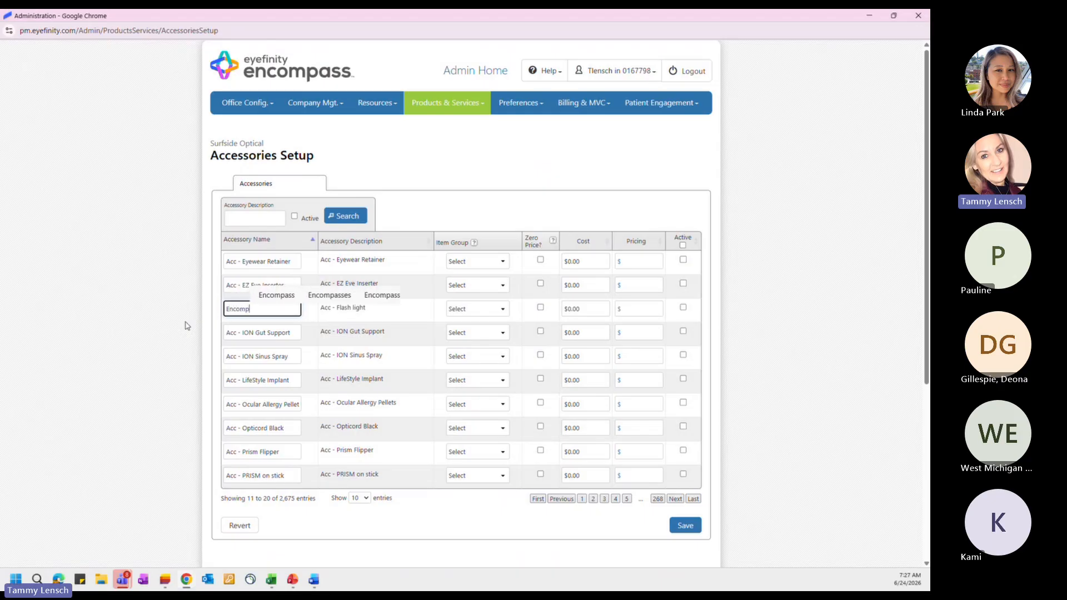
{"action": "type", "text": "ass"}
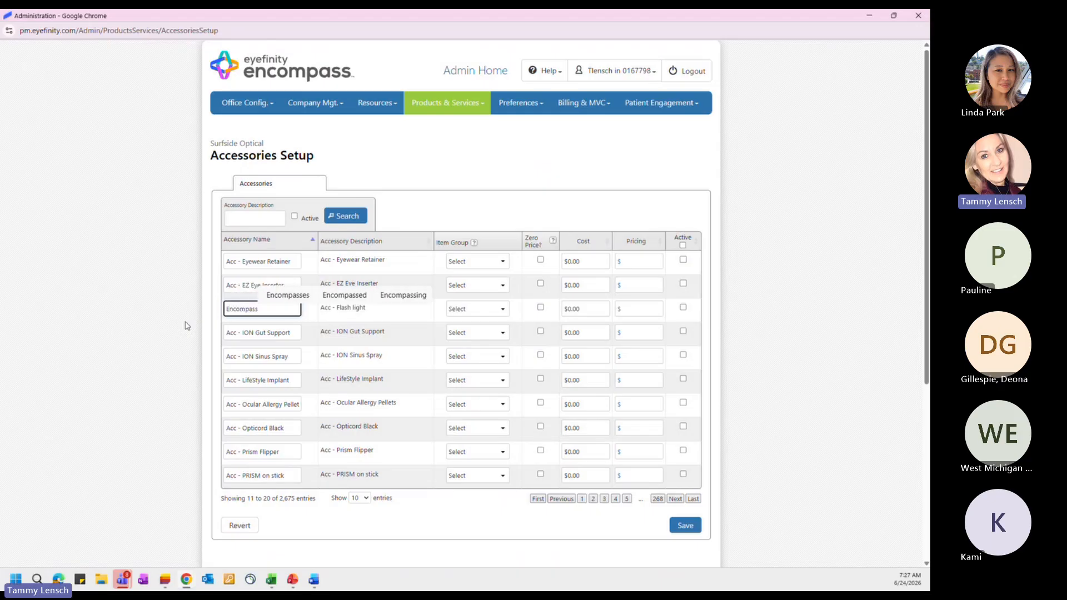
{"action": "type", "text": " Vitimin"}
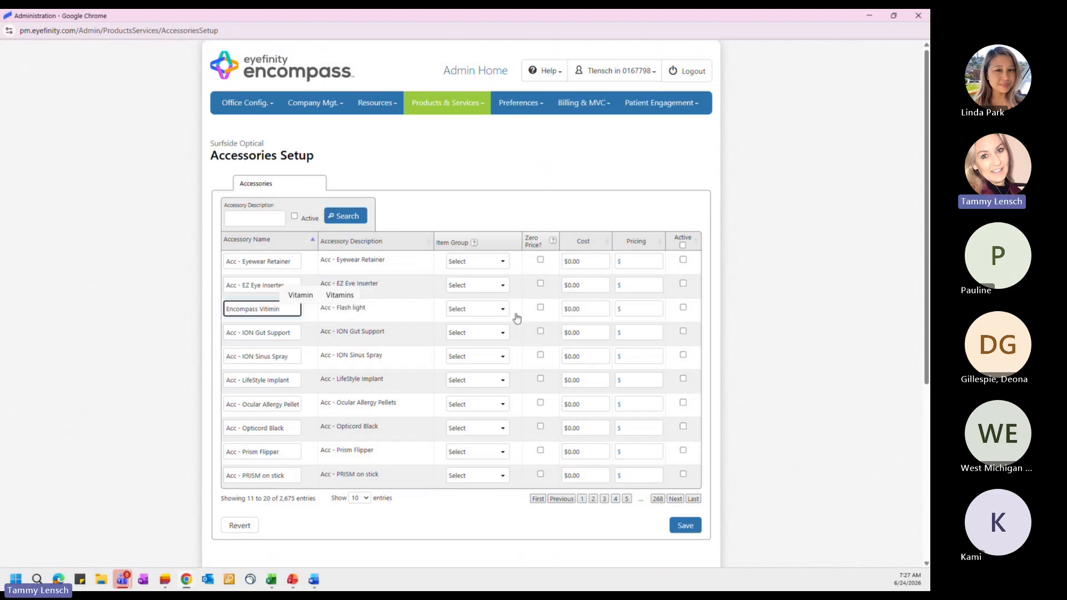
Price the Encompass Vitimin accessory at $20.00, mark it active, and save the accessories
{"action": "left_click", "coordinate": [644, 309]}
{"action": "type", "text": "2"}
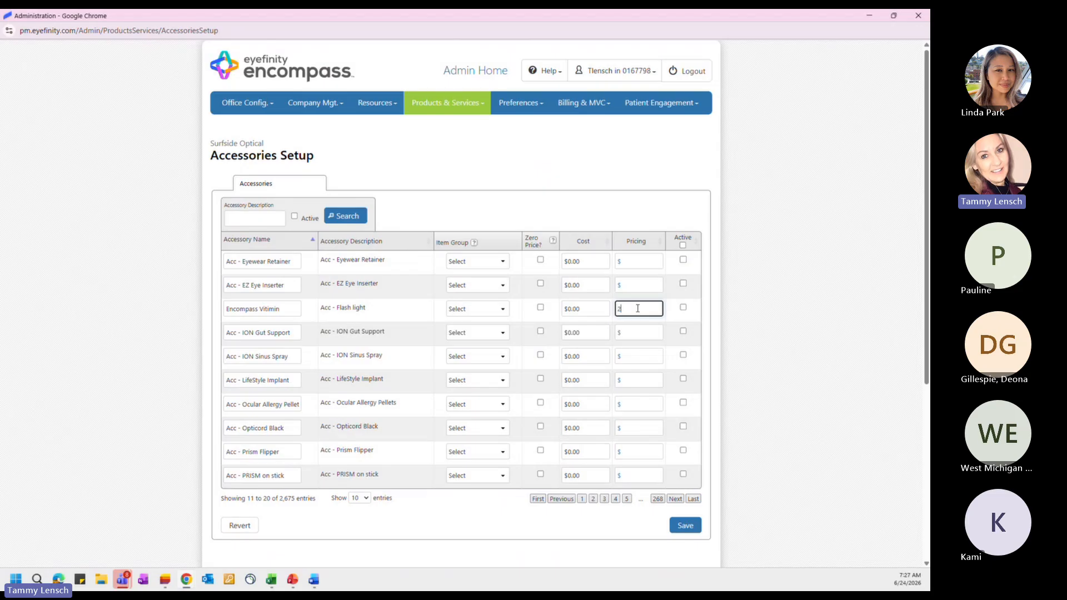
{"action": "type", "text": "0.0"}
{"action": "left_click", "coordinate": [685, 309]}
{"action": "left_click", "coordinate": [684, 307]}
{"action": "left_click", "coordinate": [686, 526]}
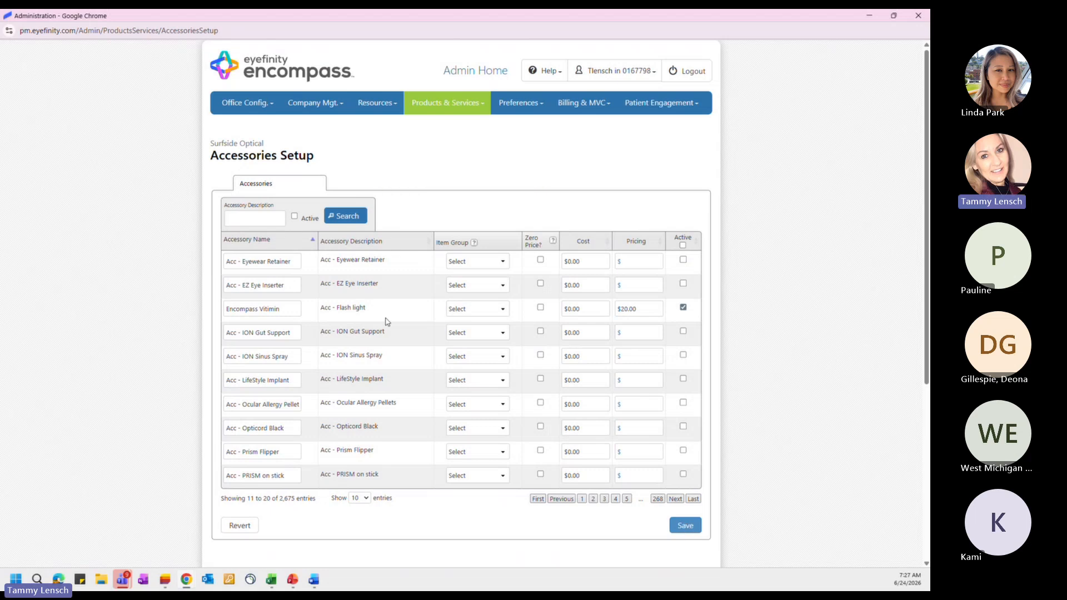
Search the accessories with the Active filter on and check the description of the Encompass Vitimin item
{"action": "left_click", "coordinate": [294, 217]}
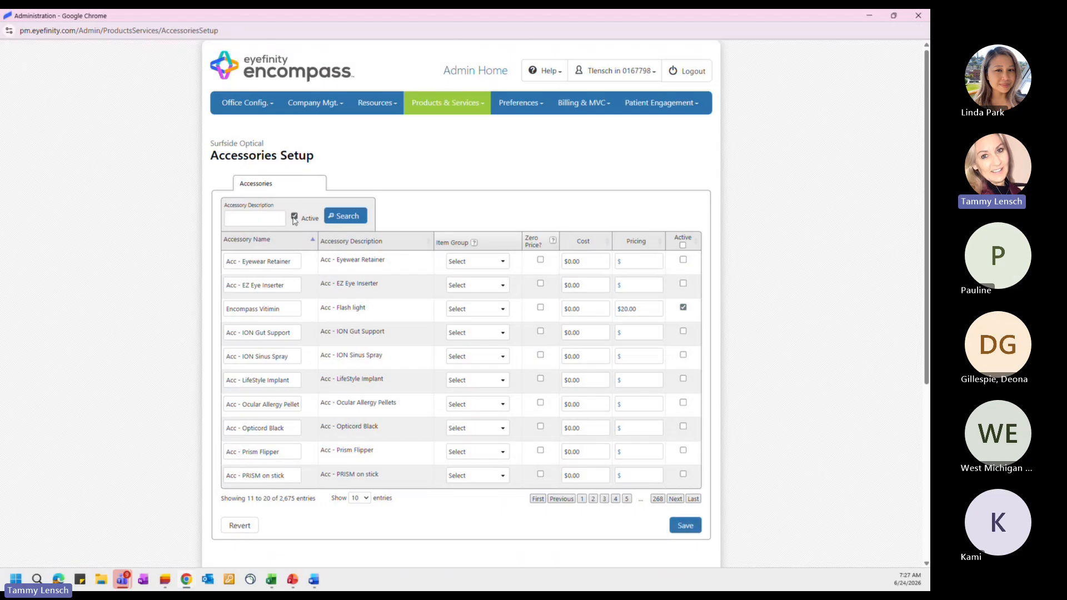
{"action": "left_click", "coordinate": [344, 219]}
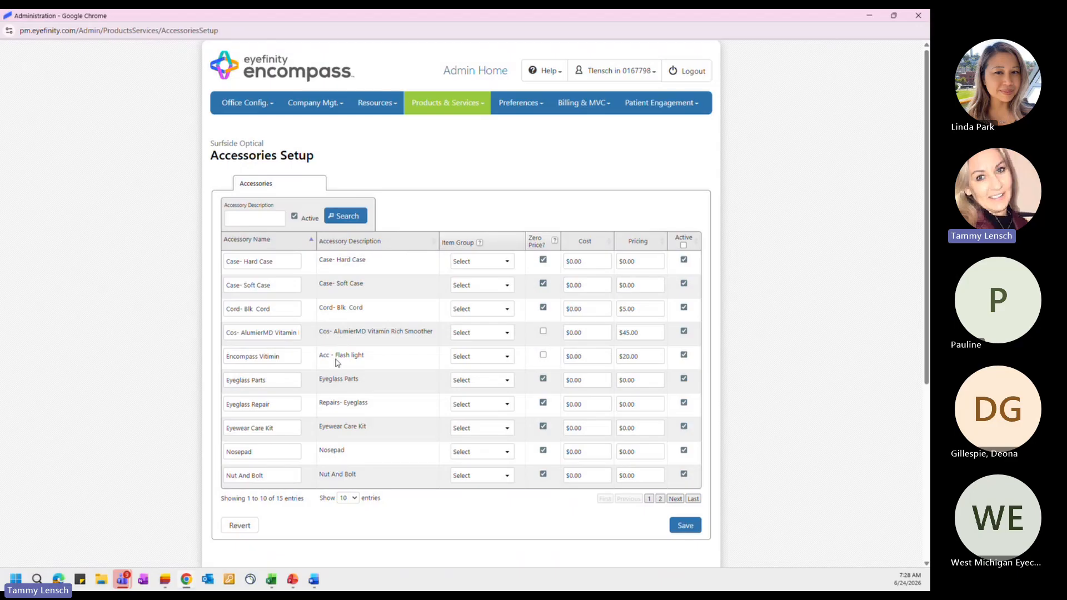
{"action": "left_click_drag", "start_coordinate": [320, 355], "coordinate": [366, 364]}
Open Contact Lens Setup and review the Cost fields of the listed active contact lenses
{"action": "left_click", "coordinate": [432, 110]}
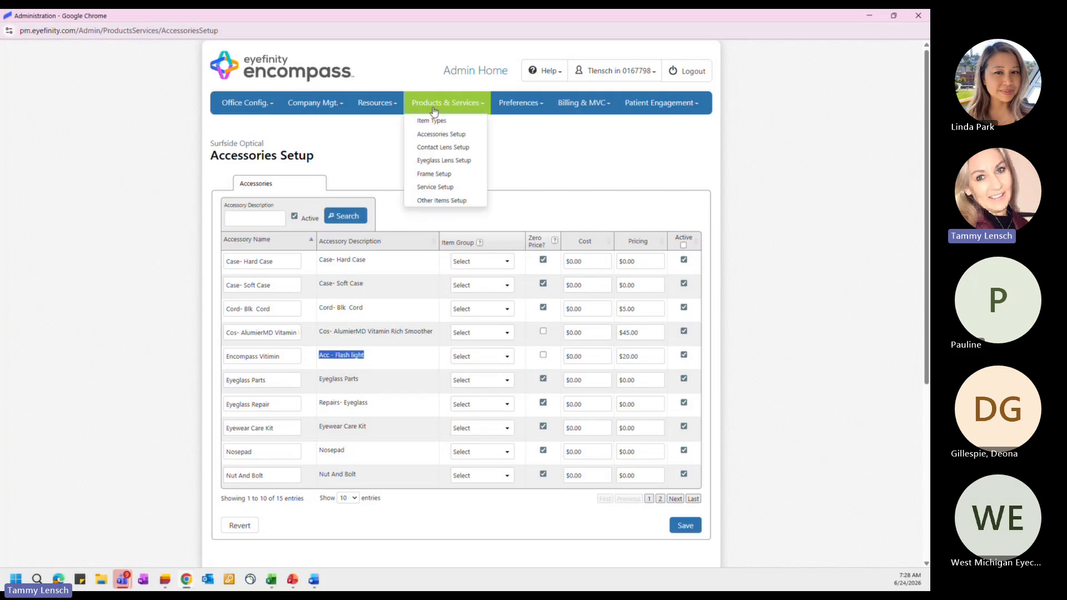
{"action": "left_click", "coordinate": [442, 148]}
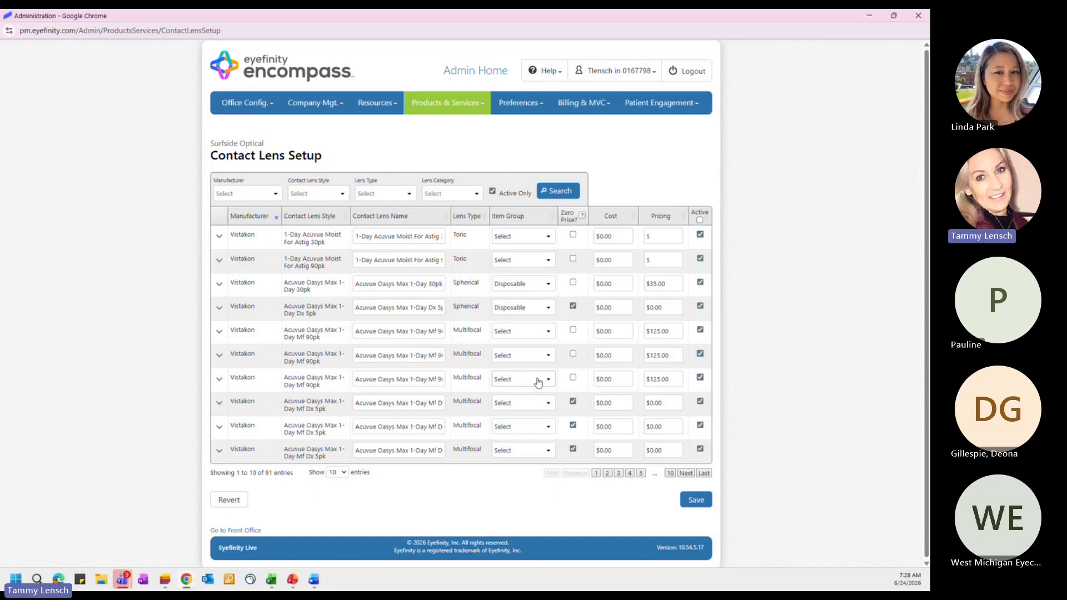
{"action": "left_click", "coordinate": [618, 237]}
{"action": "left_click", "coordinate": [611, 284]}
{"action": "left_click", "coordinate": [607, 308]}
{"action": "left_click", "coordinate": [602, 332]}
{"action": "left_click", "coordinate": [599, 356]}
{"action": "left_click", "coordinate": [597, 379]}
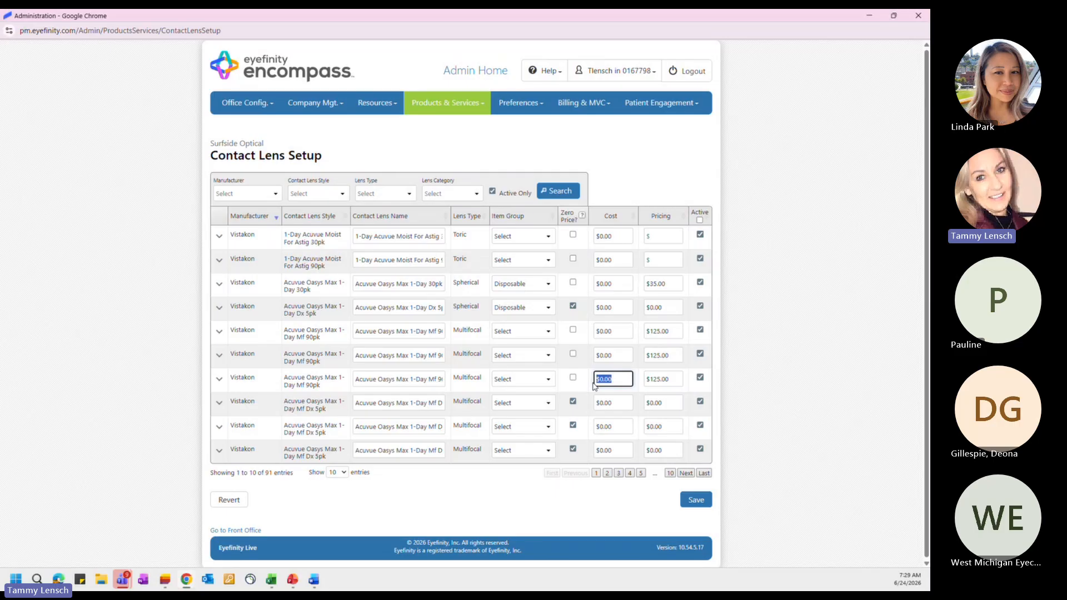
{"action": "left_click", "coordinate": [598, 355]}
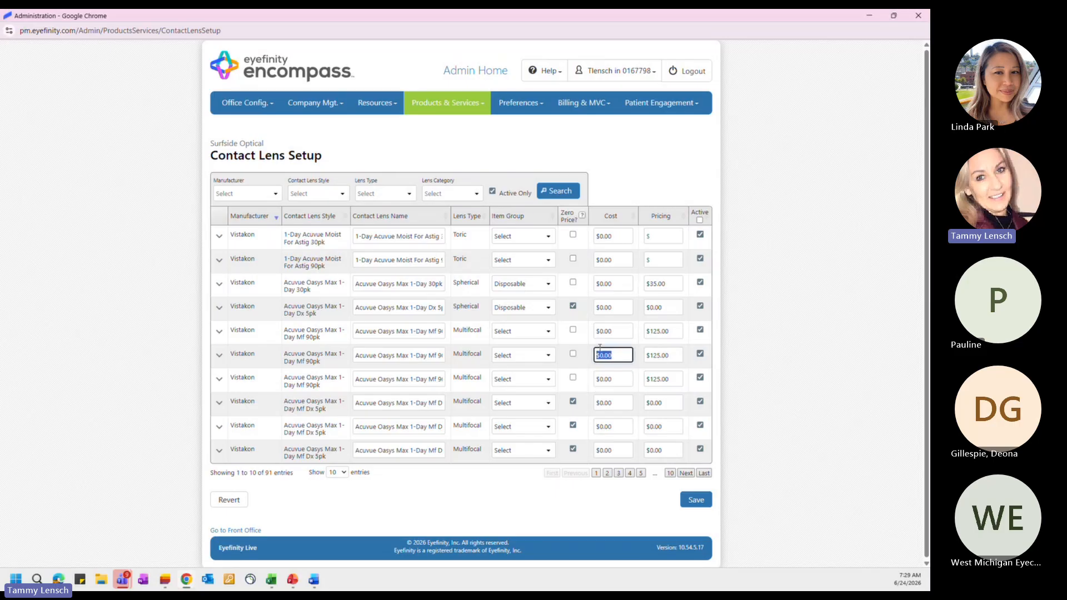
{"action": "left_click", "coordinate": [607, 308]}
{"action": "left_click", "coordinate": [612, 284]}
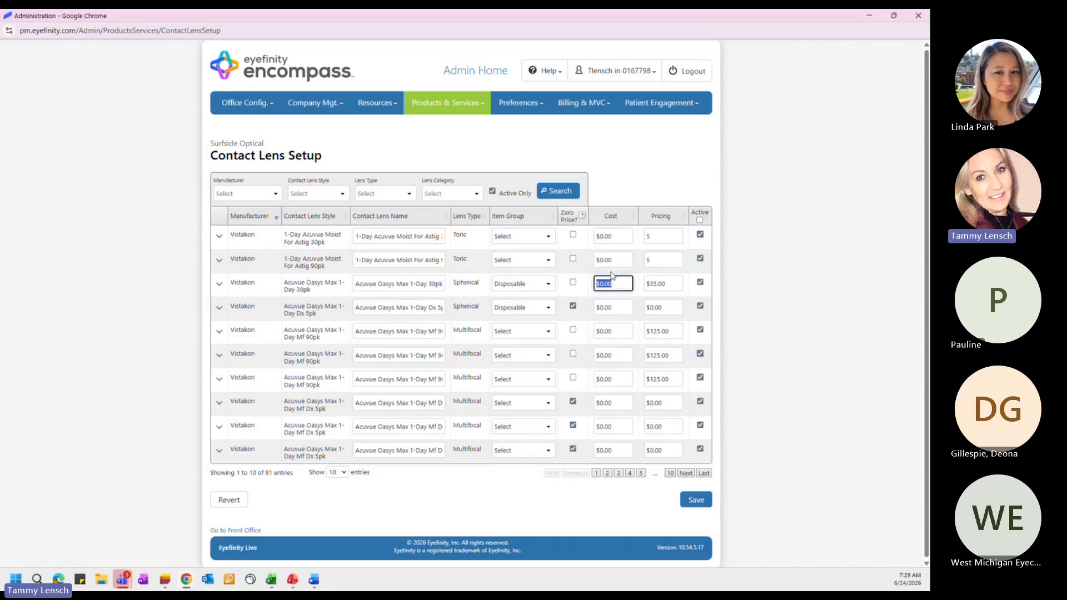
{"action": "left_click", "coordinate": [610, 260]}
{"action": "left_click", "coordinate": [610, 236]}
{"action": "left_click", "coordinate": [608, 307]}
{"action": "left_click", "coordinate": [606, 379]}
{"action": "left_click", "coordinate": [606, 427]}
{"action": "left_click", "coordinate": [606, 451]}
{"action": "left_click", "coordinate": [606, 427]}
{"action": "left_click", "coordinate": [606, 404]}
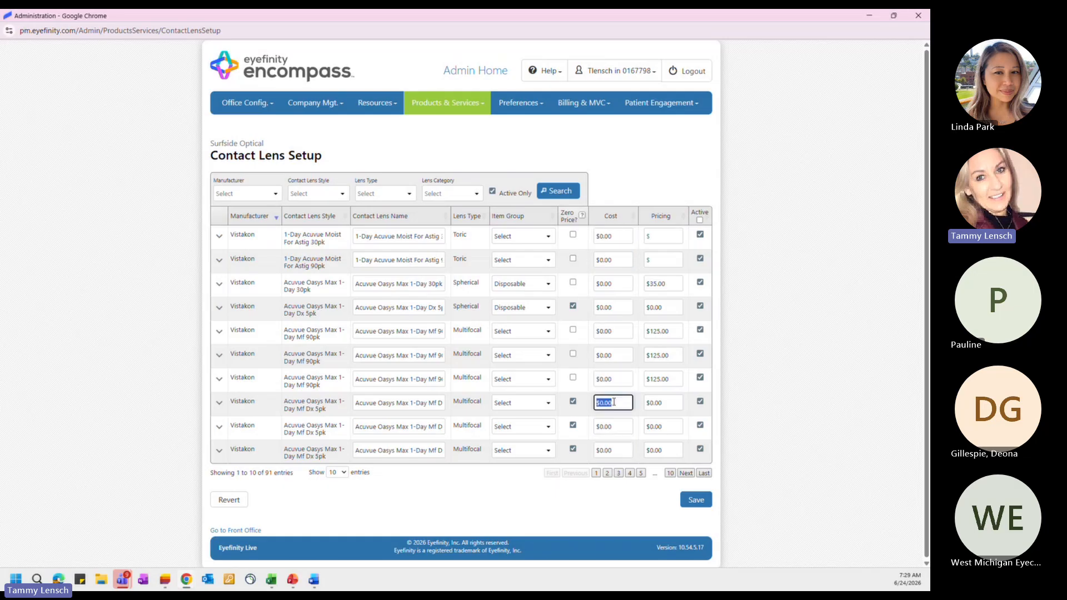
{"action": "left_click", "coordinate": [606, 379]}
{"action": "left_click", "coordinate": [607, 332]}
{"action": "left_click", "coordinate": [610, 284]}
{"action": "left_click", "coordinate": [610, 260]}
{"action": "left_click", "coordinate": [611, 236]}
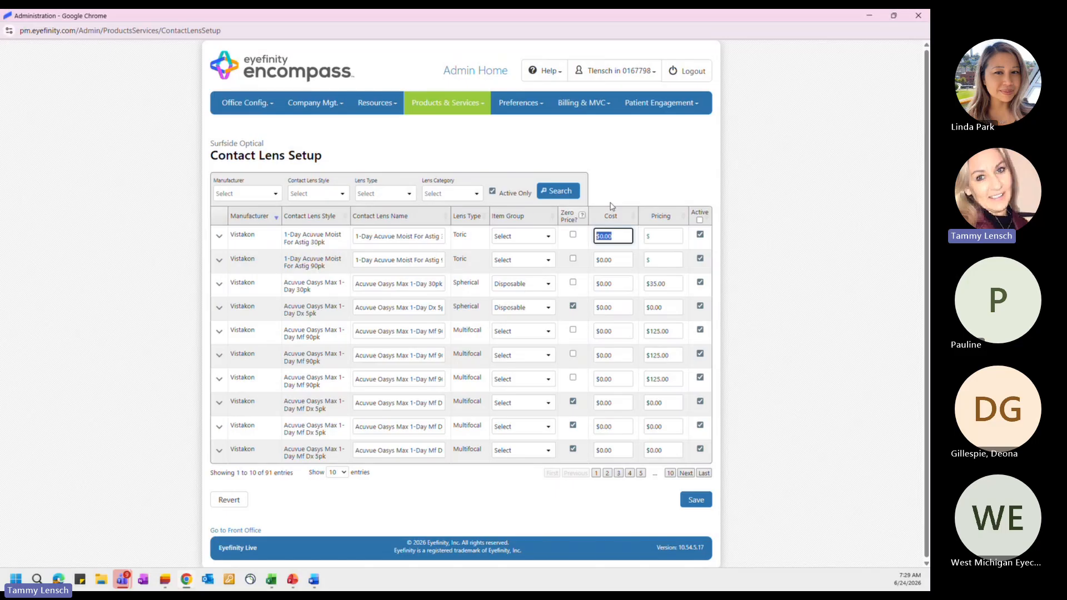
{"action": "left_click", "coordinate": [611, 261]}
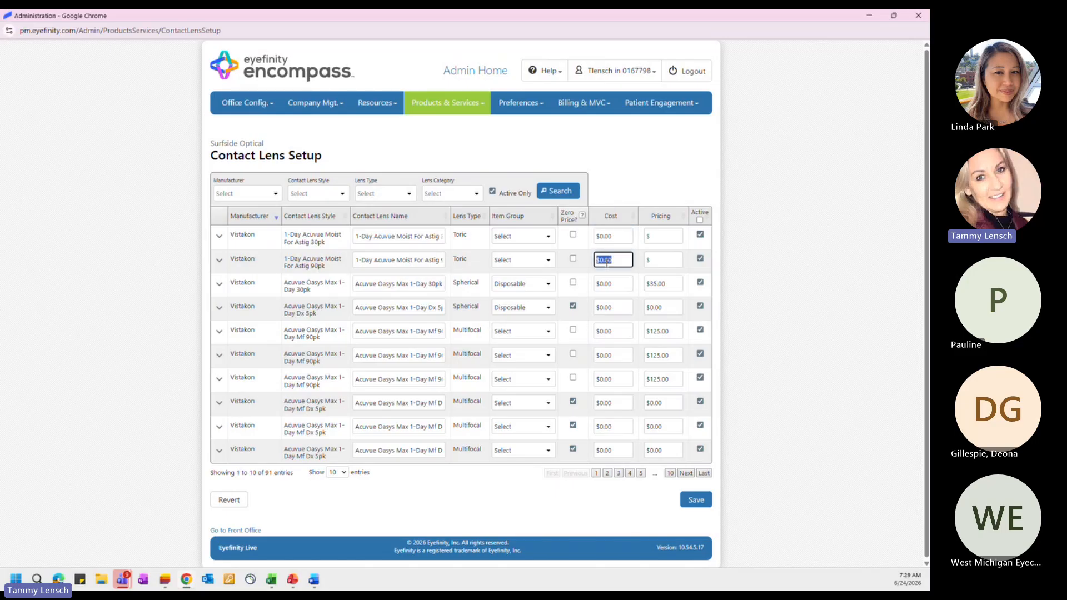
{"action": "left_click", "coordinate": [609, 286]}
{"action": "left_click", "coordinate": [610, 356]}
{"action": "left_click", "coordinate": [611, 405]}
{"action": "left_click", "coordinate": [612, 450]}
{"action": "left_click", "coordinate": [611, 403]}
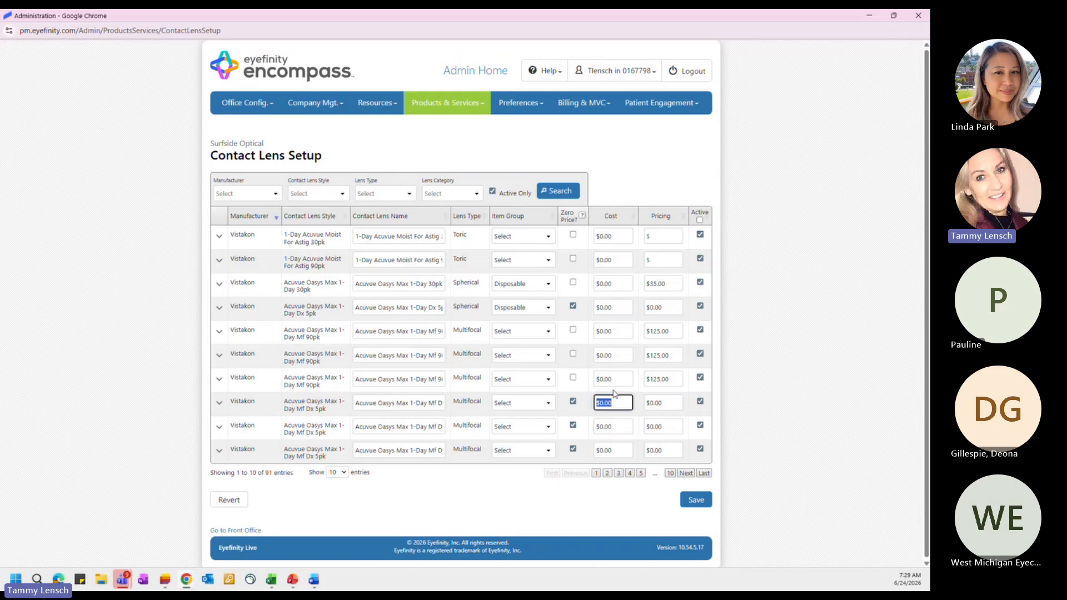
{"action": "left_click", "coordinate": [612, 356]}
{"action": "left_click", "coordinate": [612, 331]}
{"action": "left_click", "coordinate": [614, 284]}
{"action": "left_click", "coordinate": [611, 237]}
Open Eyeglass Lens Setup, switch to Standard Setup, and list the active items for the Style Addon lens attribute
{"action": "left_click", "coordinate": [439, 106]}
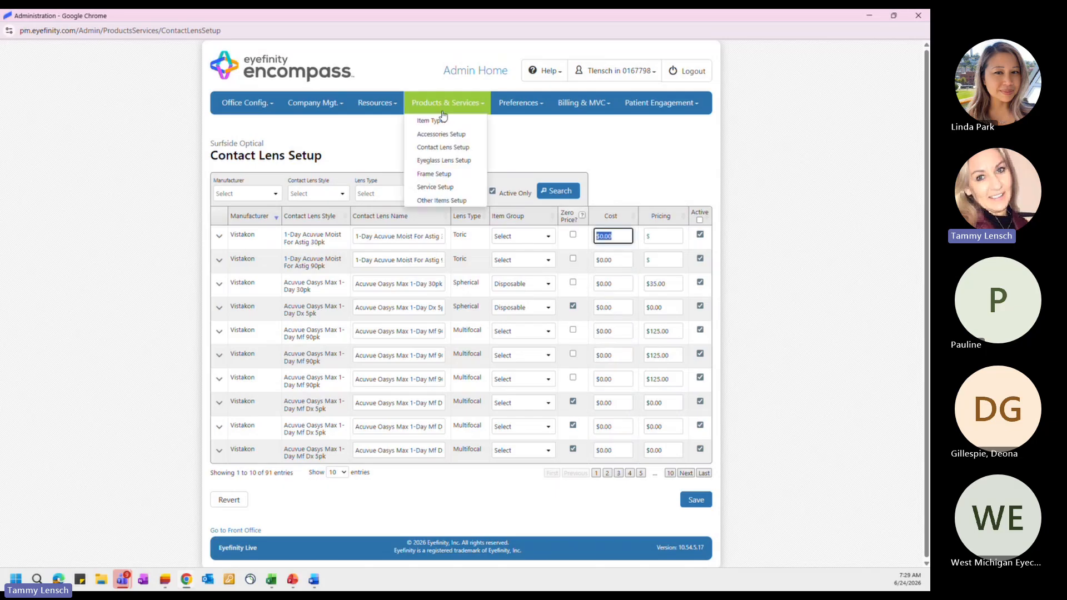
{"action": "left_click", "coordinate": [433, 159]}
{"action": "left_click", "coordinate": [512, 84]}
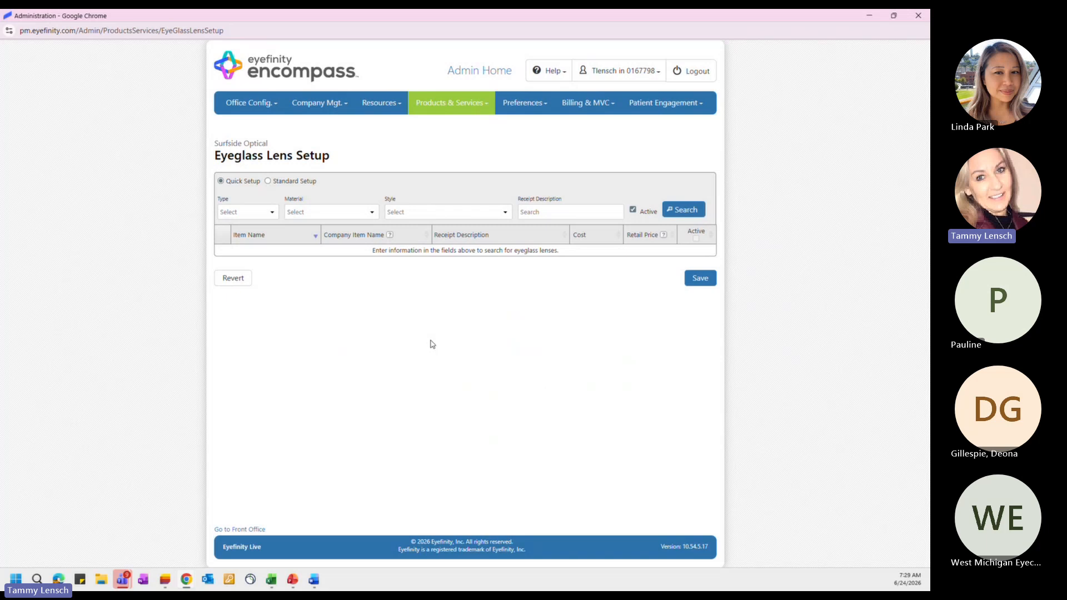
{"action": "left_click", "coordinate": [267, 182]}
{"action": "left_click", "coordinate": [265, 215]}
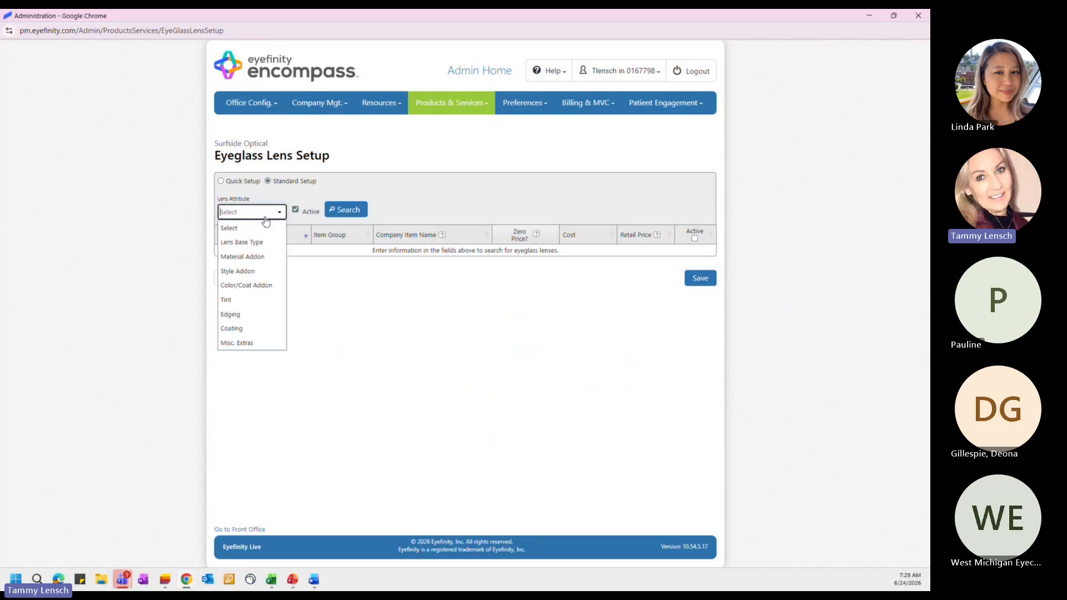
{"action": "left_click", "coordinate": [245, 271]}
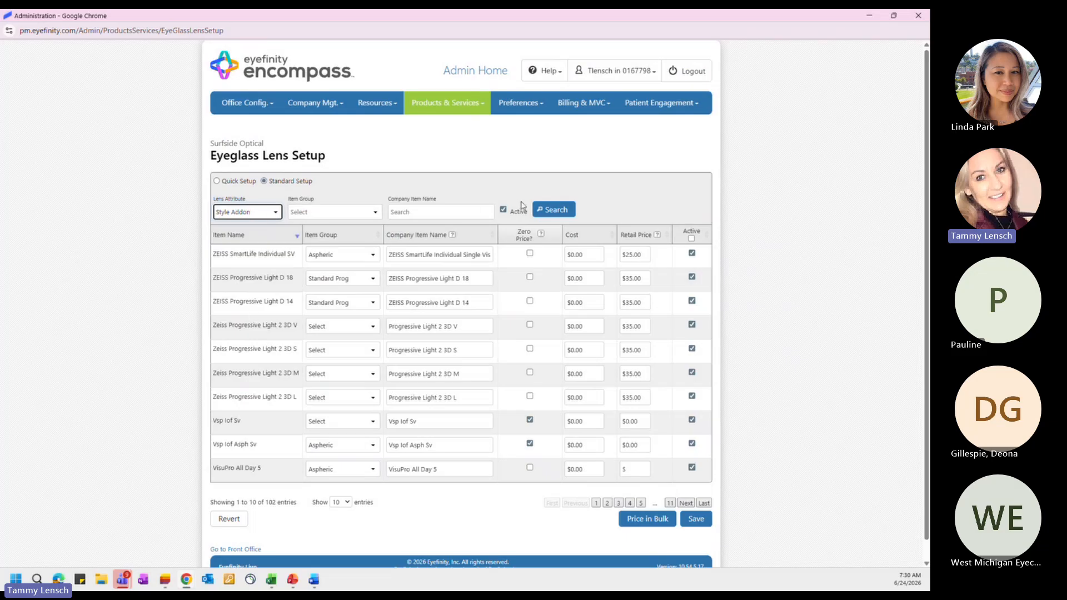
Search the style add-ons with the Active filter turned off, and review the Zeiss VIP item's cost and retail price fields
{"action": "left_click", "coordinate": [504, 210]}
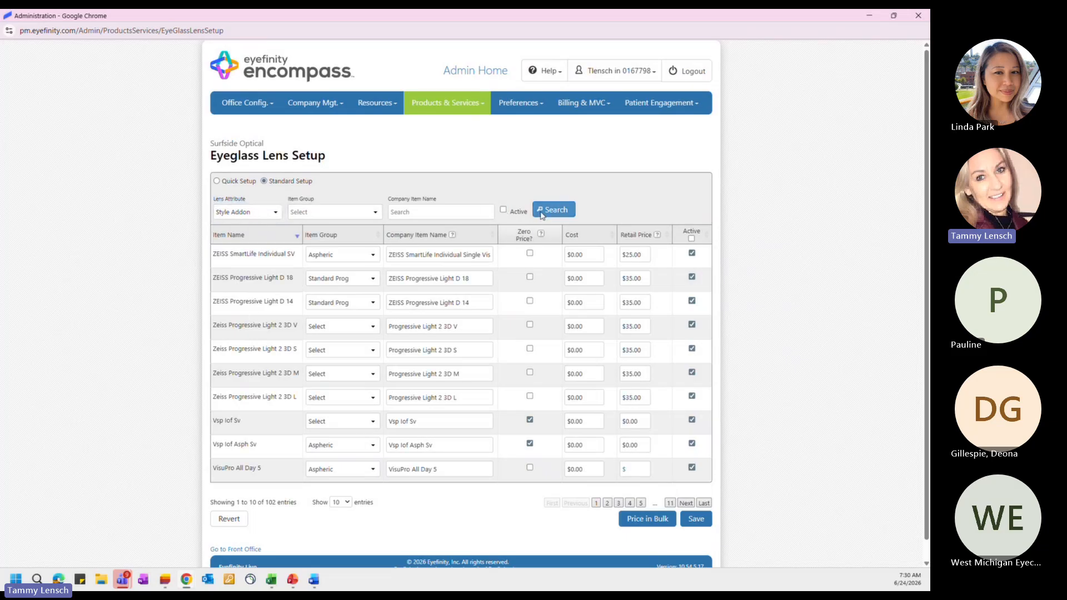
{"action": "left_click", "coordinate": [542, 214]}
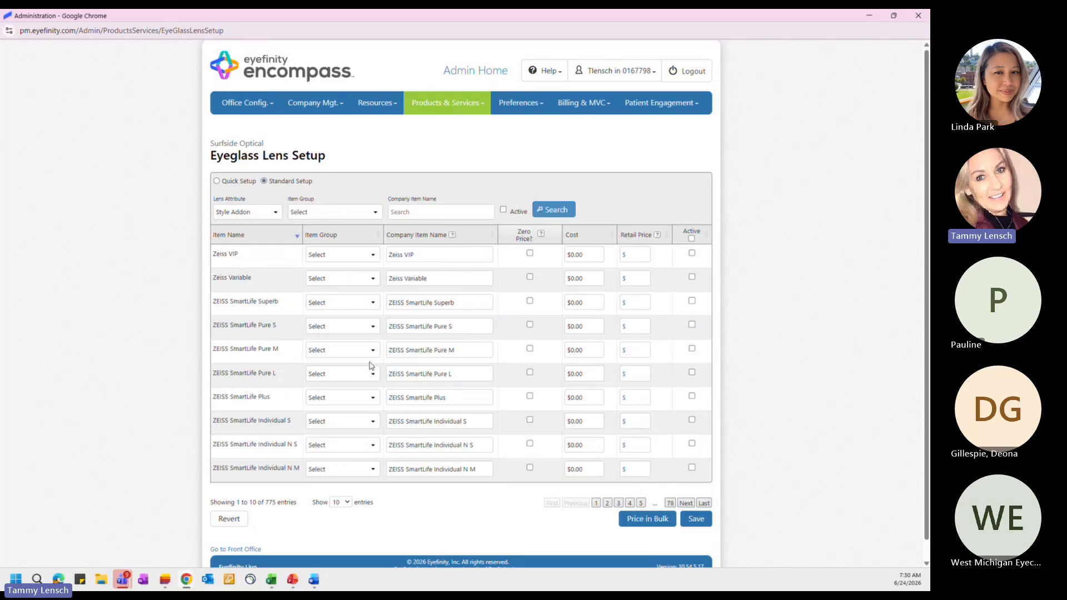
{"action": "left_click", "coordinate": [588, 254]}
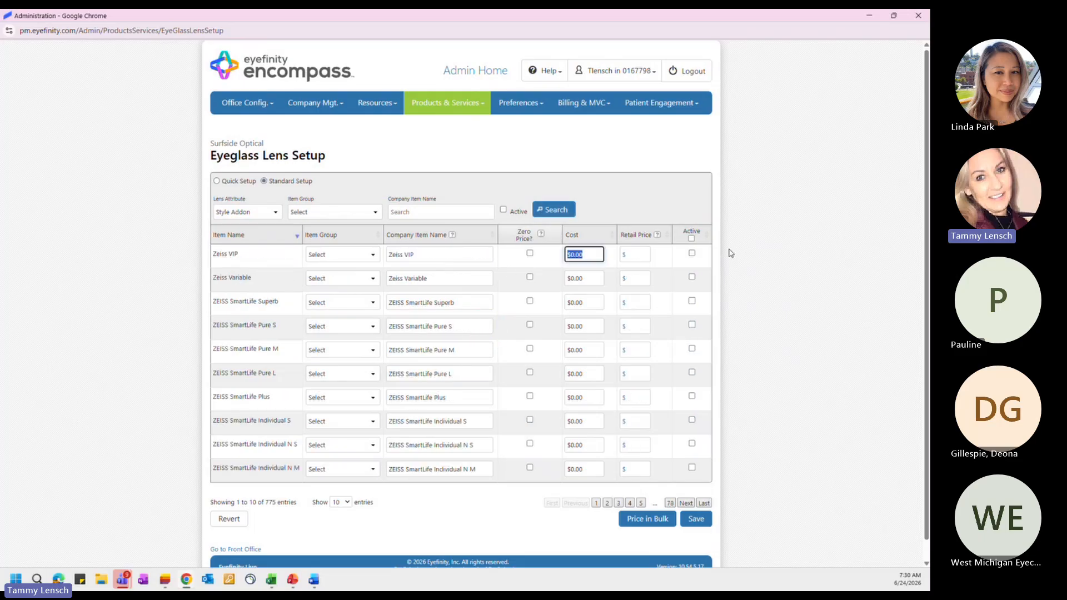
{"action": "left_click", "coordinate": [638, 253]}
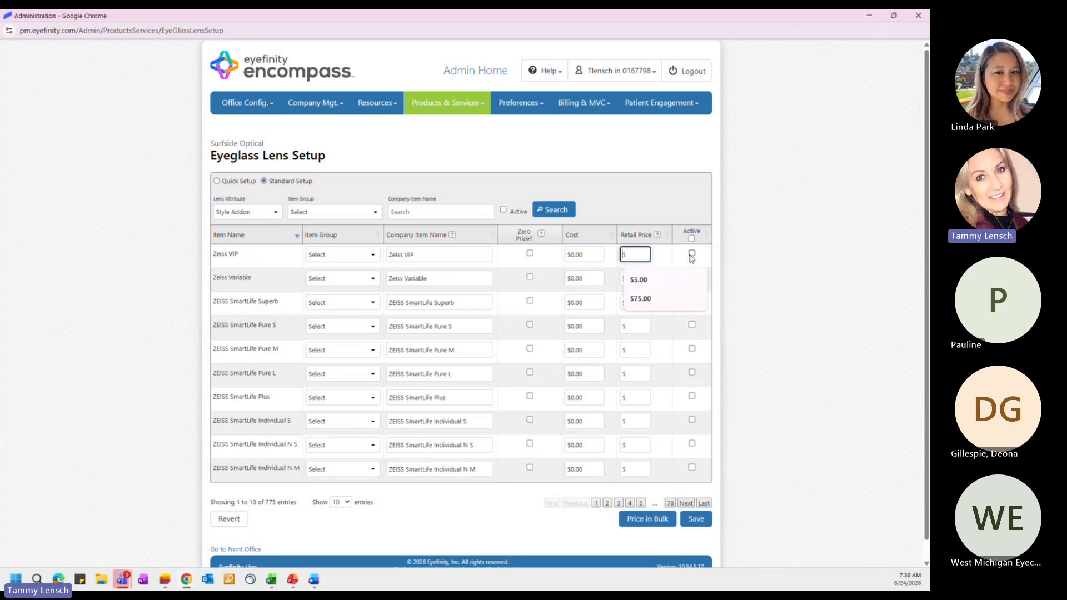
{"action": "key", "text": "shift+Tab"}
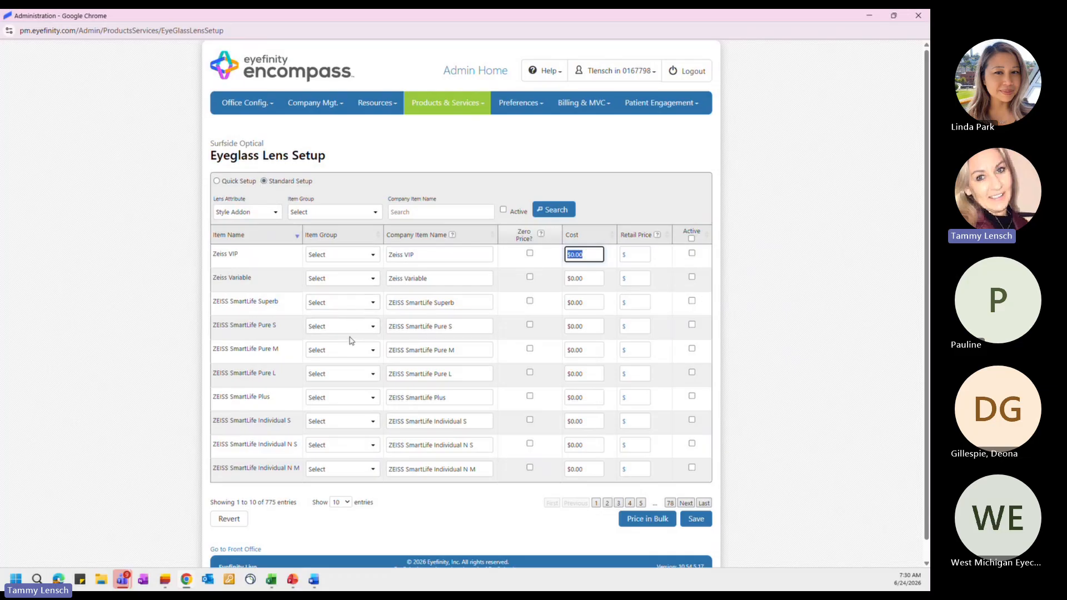
Switch Eyeglass Lens Setup to Quick Setup and look through the available lens types
{"action": "left_click", "coordinate": [217, 183]}
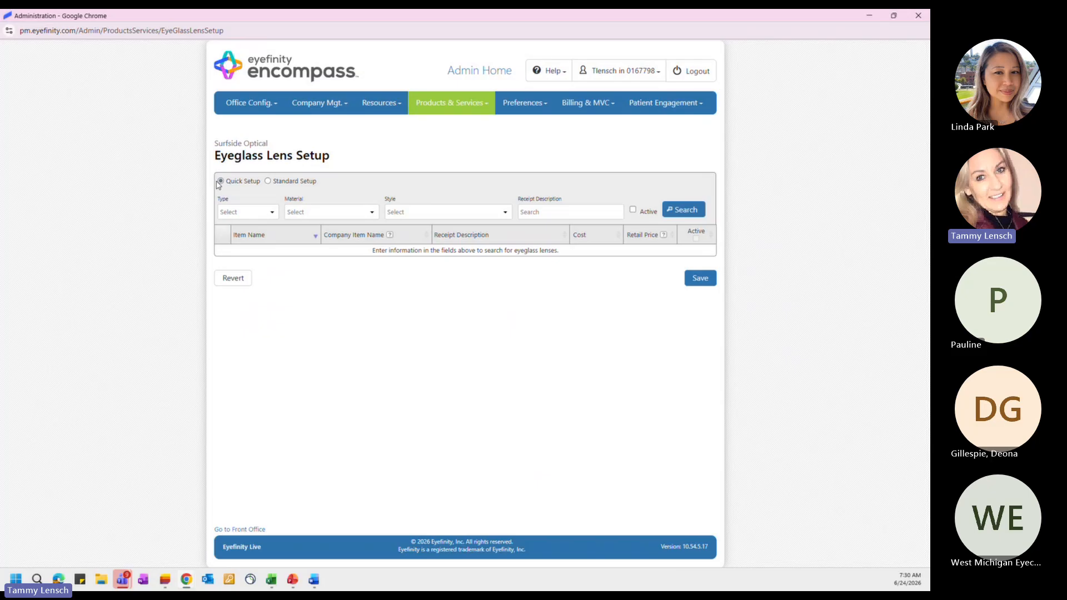
{"action": "left_click", "coordinate": [257, 214]}
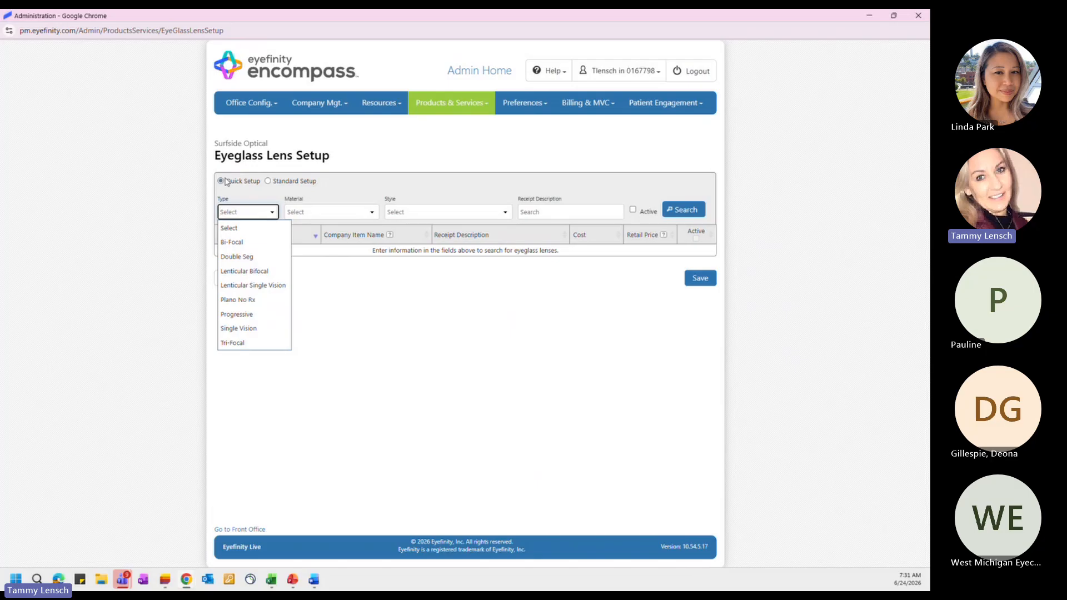
{"action": "left_click", "coordinate": [369, 335]}
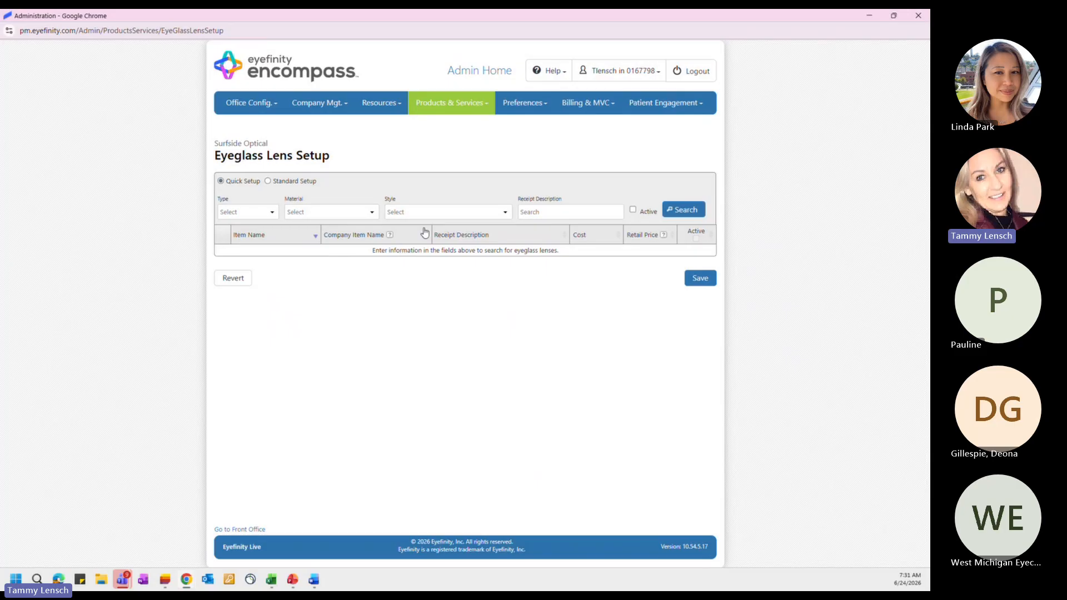
Open Frame Setup, search the standard frames for "baby beach", and check the cost of the active BABY BEACH 245 Gold 56/18/137
{"action": "left_click", "coordinate": [452, 103]}
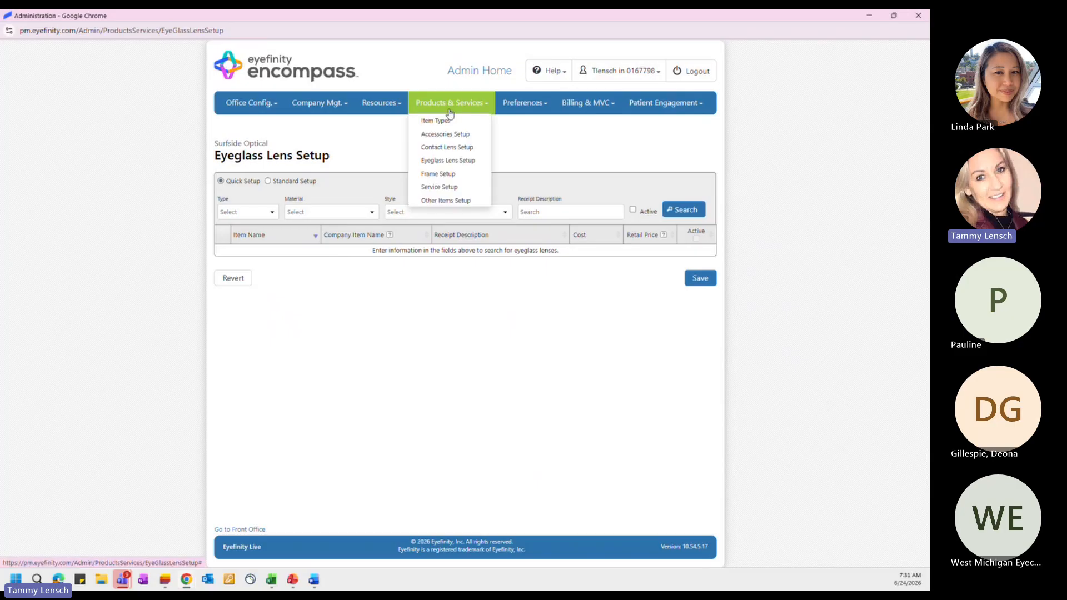
{"action": "left_click", "coordinate": [452, 174]}
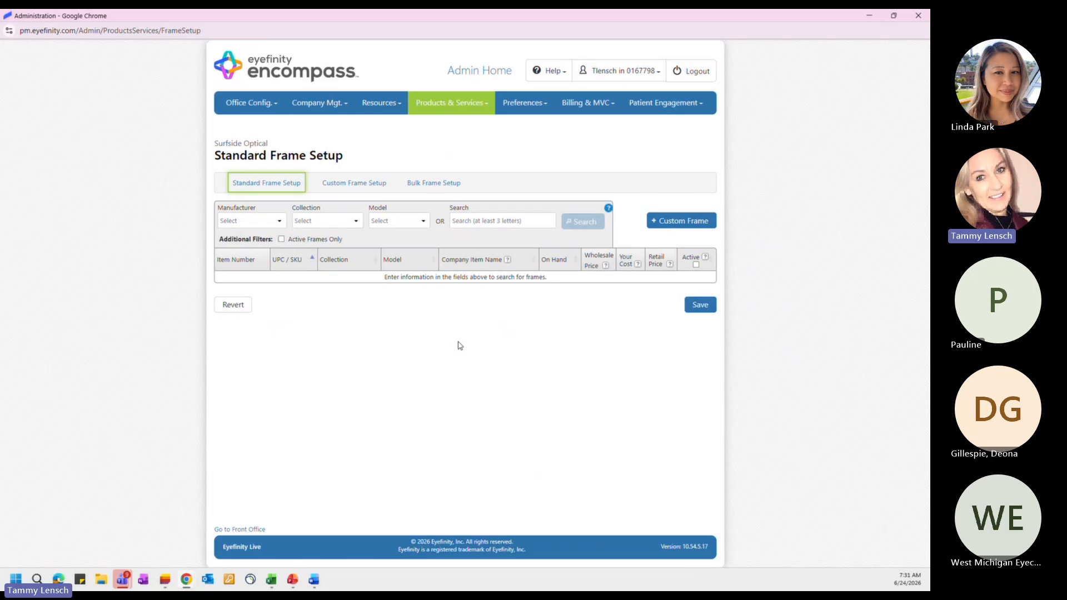
{"action": "left_click", "coordinate": [466, 218]}
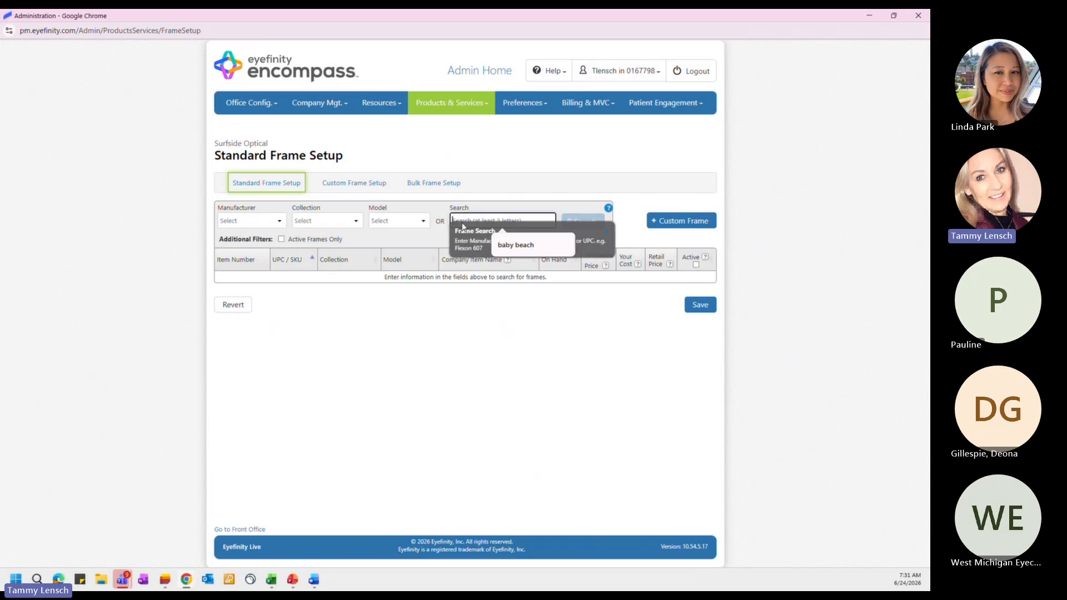
{"action": "left_click", "coordinate": [511, 246]}
{"action": "left_click", "coordinate": [582, 223]}
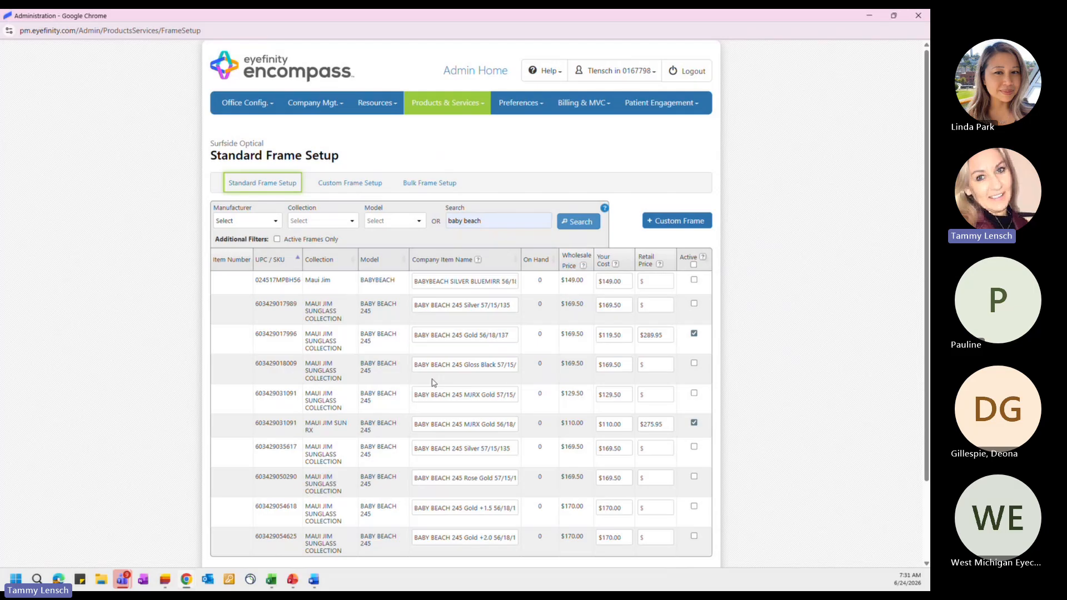
{"action": "left_click", "coordinate": [615, 335]}
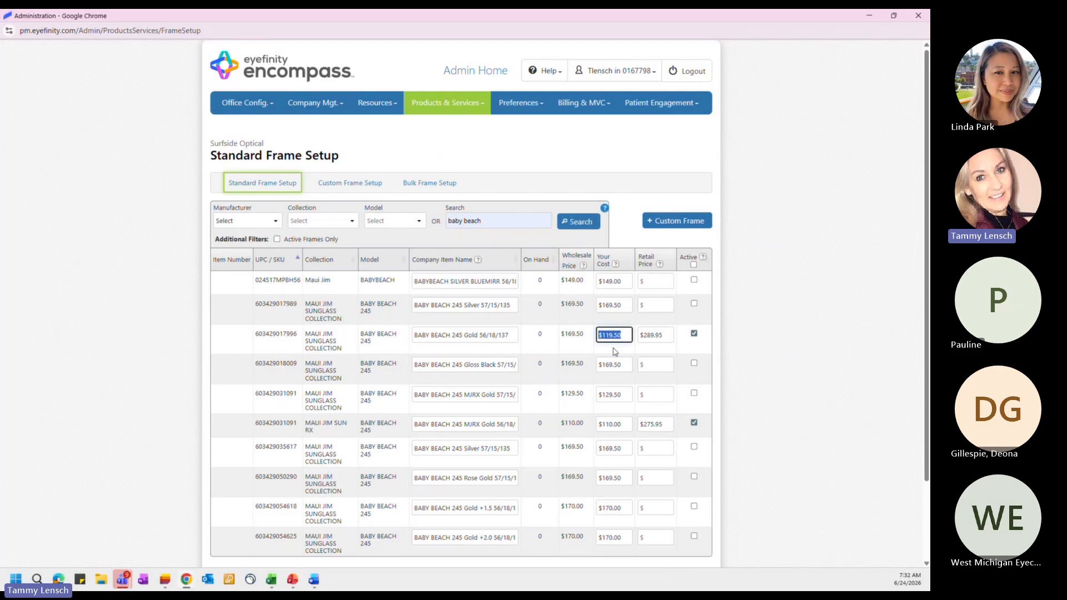
{"action": "scroll", "coordinate": [472, 394], "scroll_direction": "up", "scroll_amount": 2}
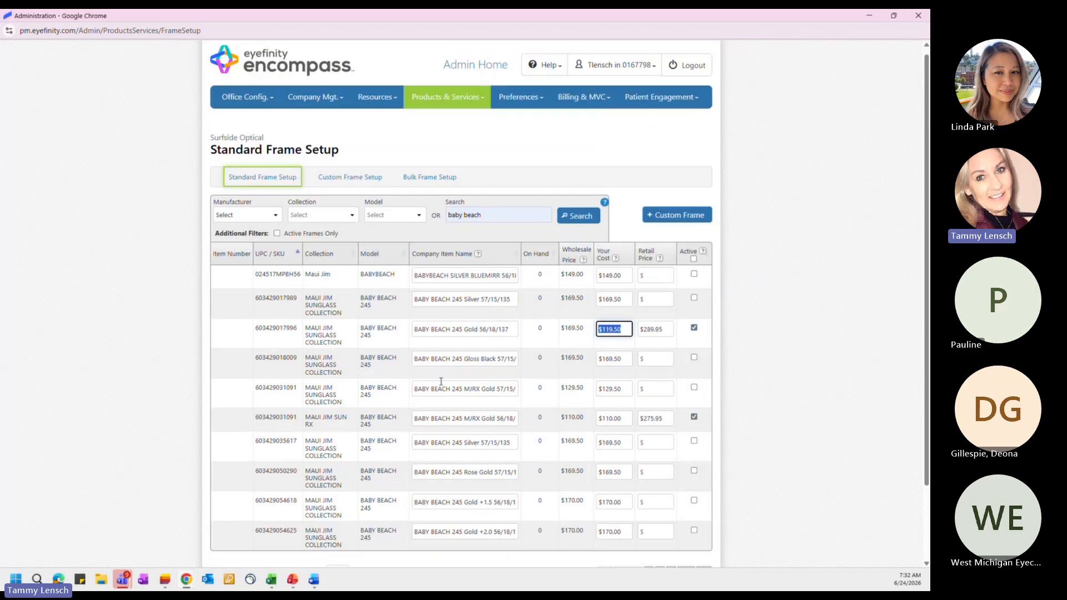
Limit the frame results to active frames only and compare the wholesale price, cost and retail price of the BABY BEACH 245 frames
{"action": "left_click", "coordinate": [278, 234]}
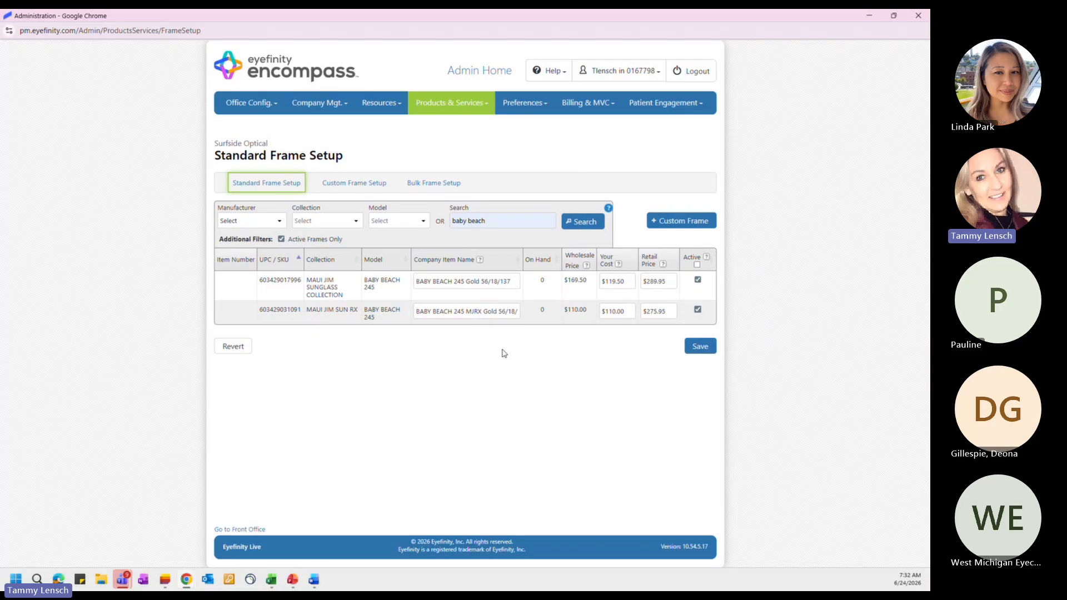
{"action": "left_click", "coordinate": [659, 282]}
{"action": "left_click", "coordinate": [618, 311]}
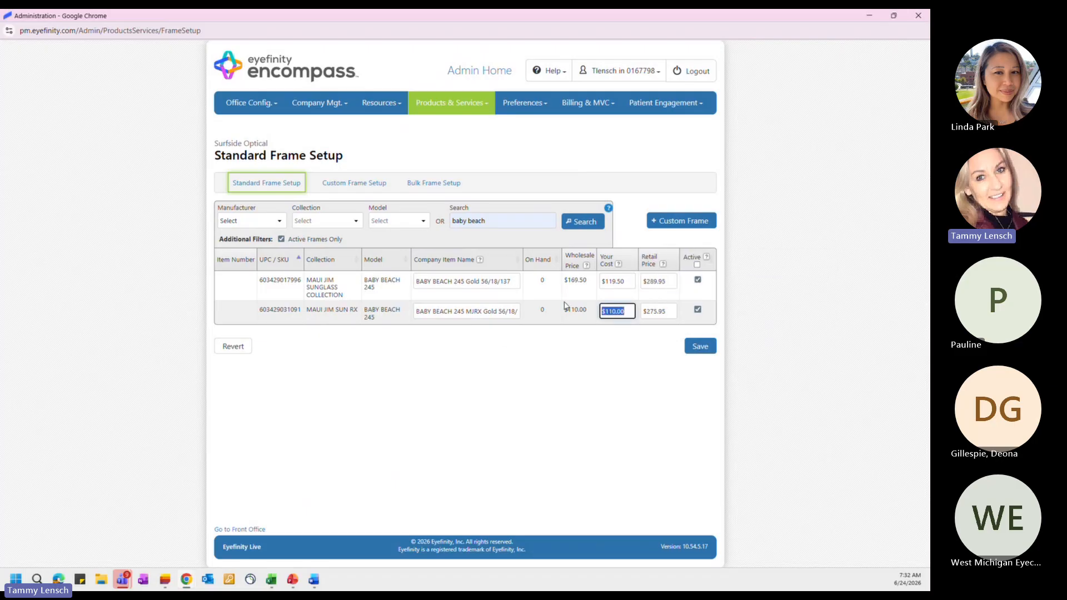
{"action": "left_click", "coordinate": [669, 282]}
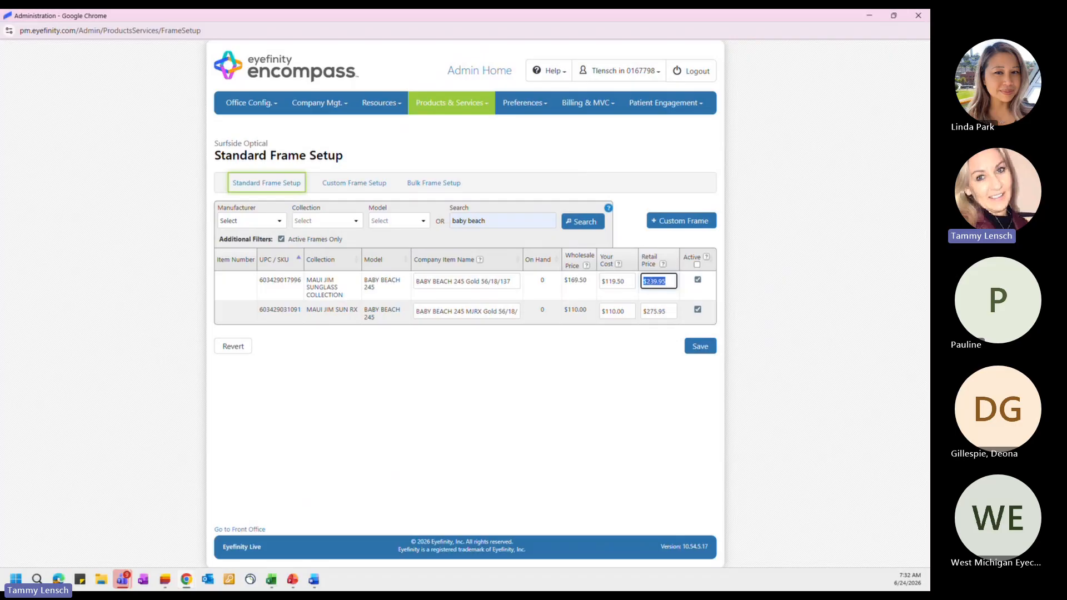
{"action": "left_click", "coordinate": [626, 280]}
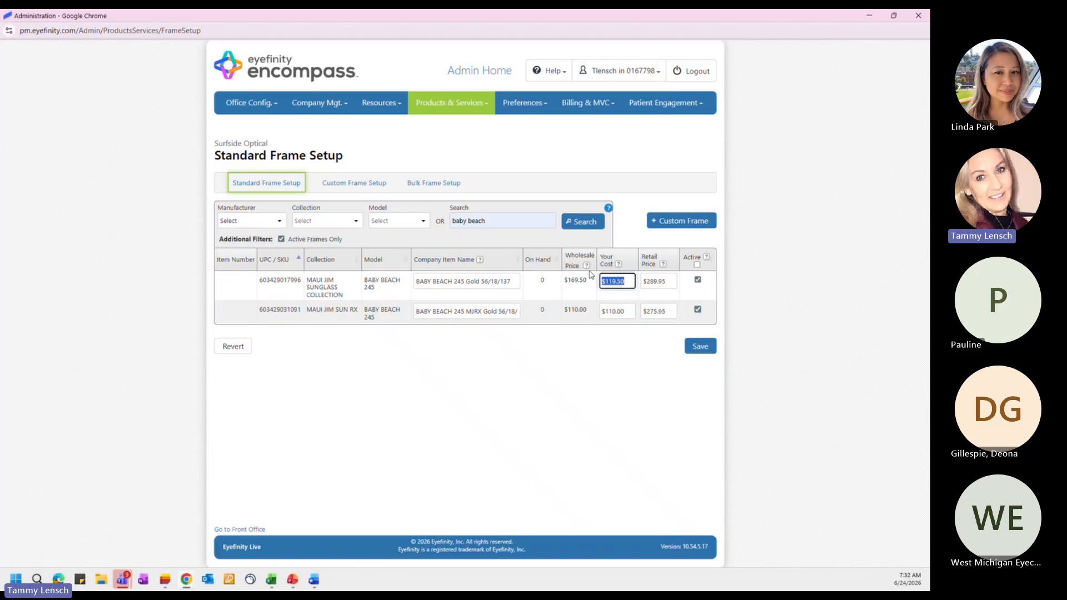
{"action": "mouse_move", "coordinate": [589, 271]}
{"action": "left_click", "coordinate": [659, 286]}
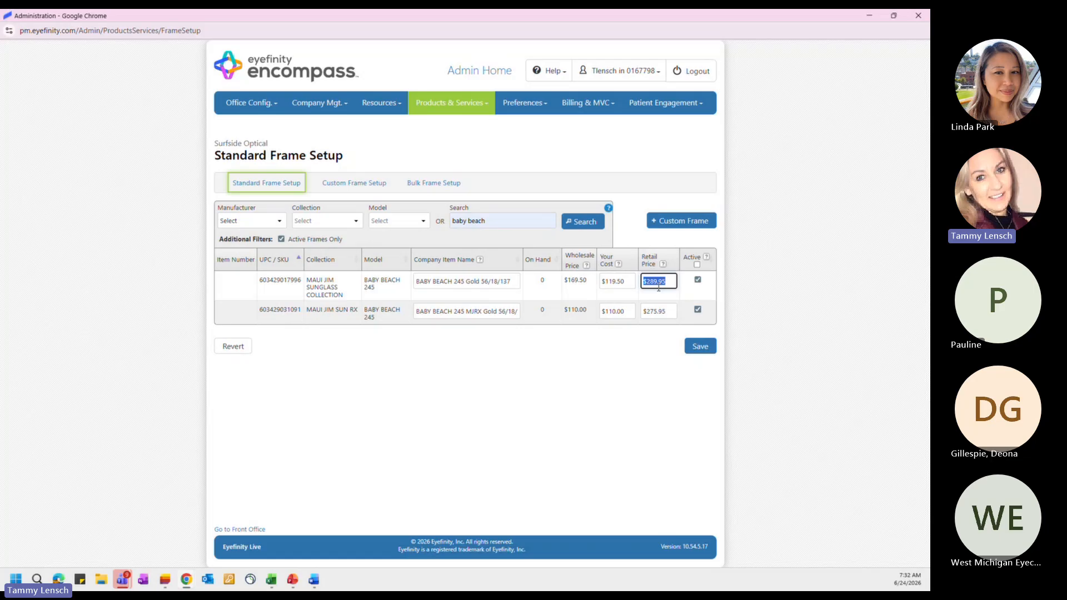
{"action": "left_click", "coordinate": [619, 285]}
{"action": "left_click", "coordinate": [613, 311]}
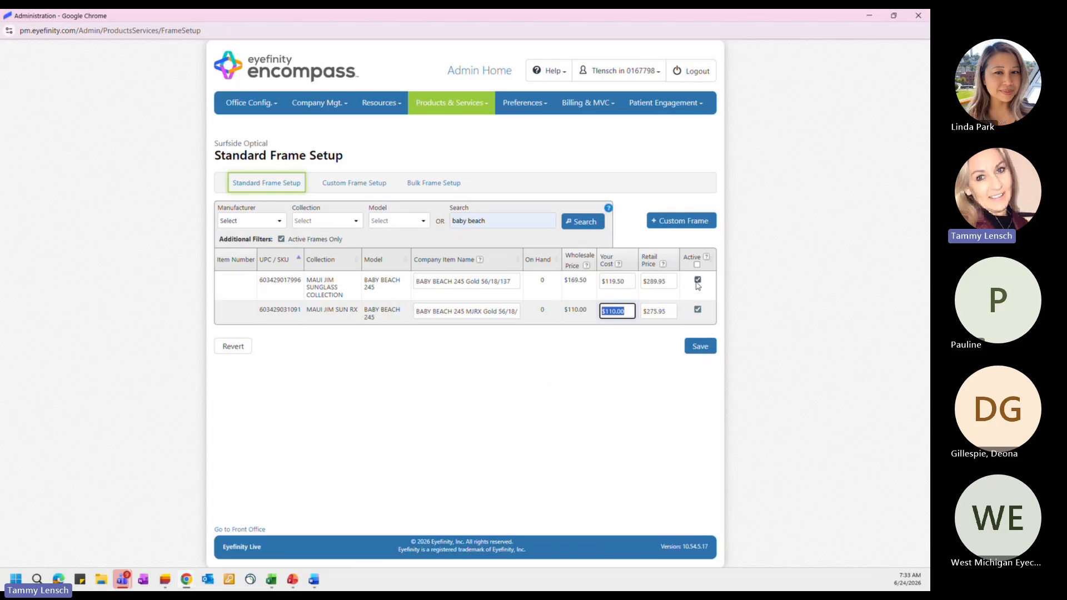
{"action": "left_click", "coordinate": [662, 283]}
{"action": "left_click", "coordinate": [662, 311]}
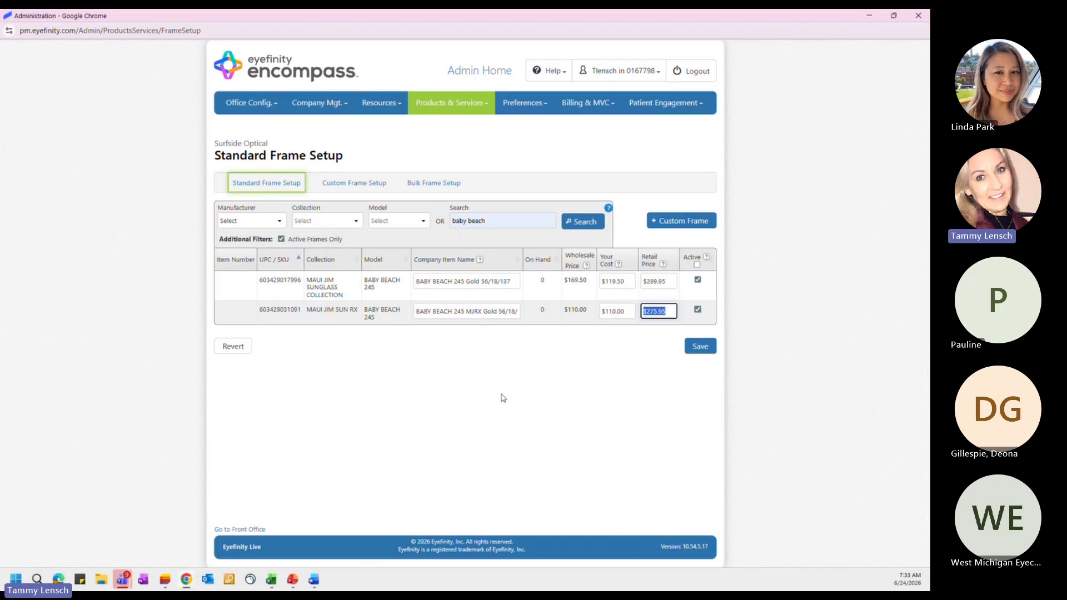
{"action": "left_click", "coordinate": [667, 284]}
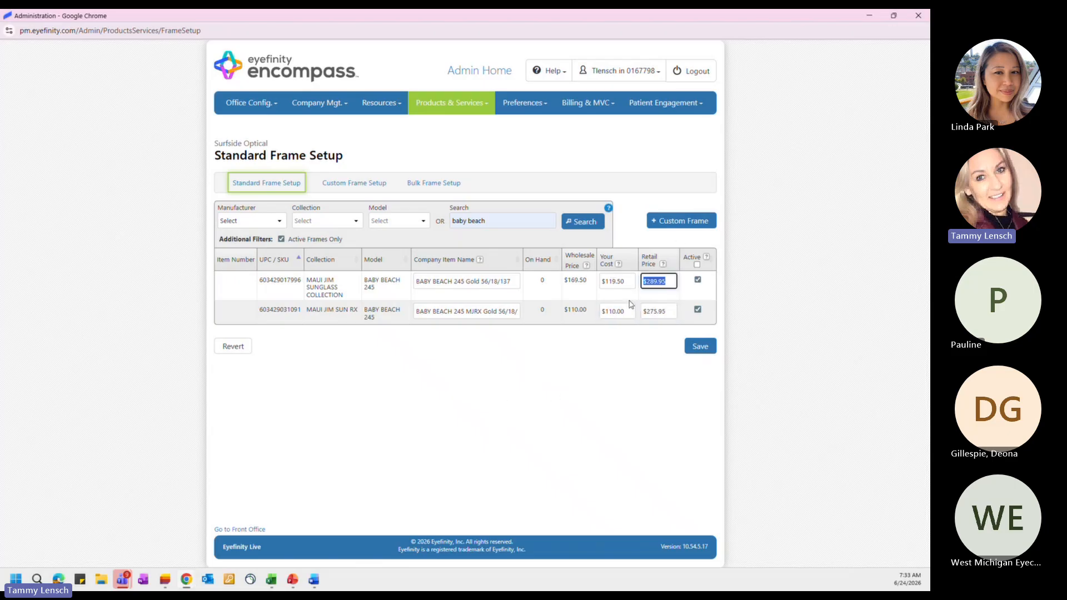
{"action": "left_click", "coordinate": [629, 308]}
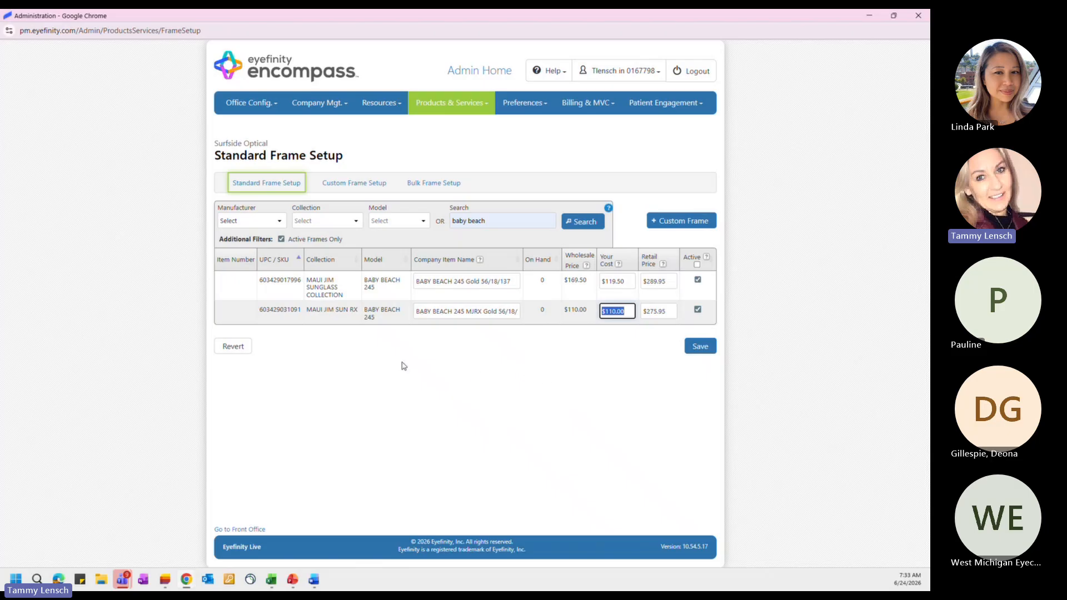
Open Custom Frame Setup and look over the manufacturer, model and frame-specific attribute fields
{"action": "left_click", "coordinate": [339, 190]}
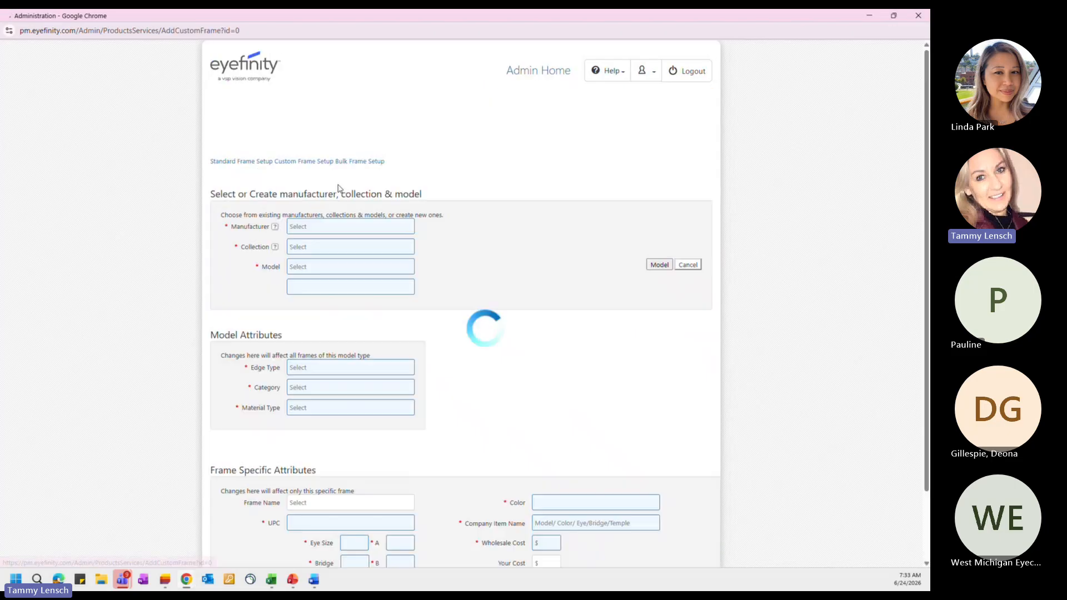
{"action": "scroll", "coordinate": [416, 256], "scroll_direction": "down", "scroll_amount": 2}
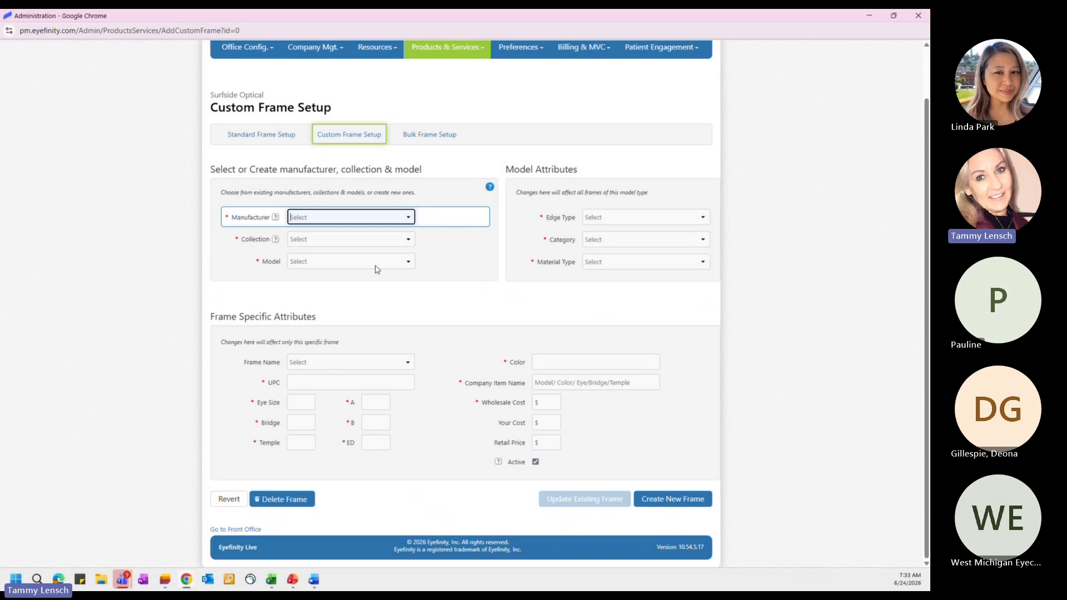
Open Bulk Frame Setup, search the collections for "flexon", and add FLEXON 600 to the selected collections
{"action": "left_click", "coordinate": [427, 141]}
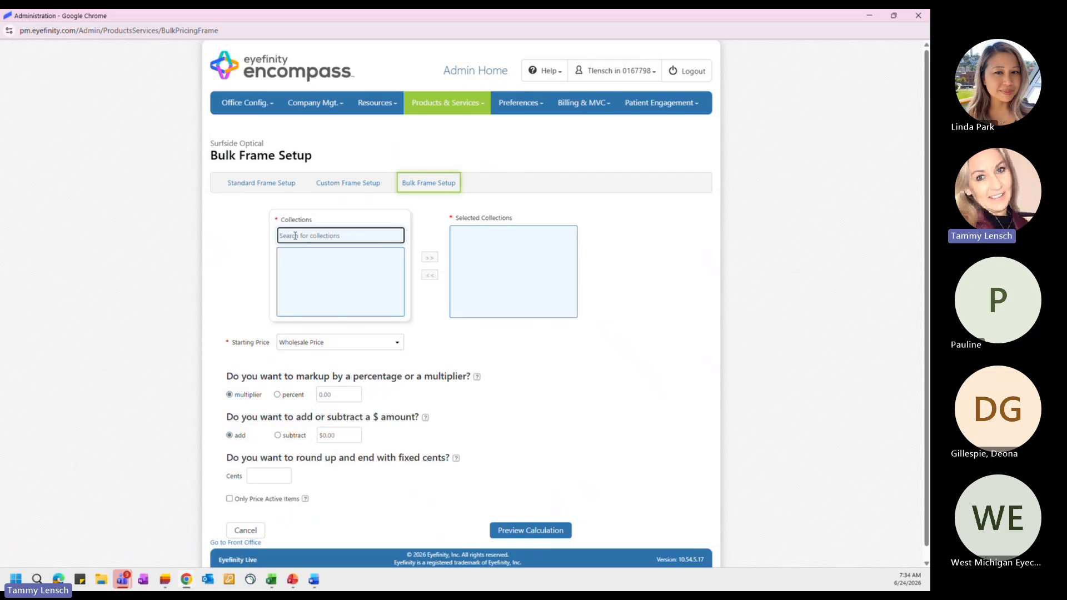
{"action": "type", "text": "flen"}
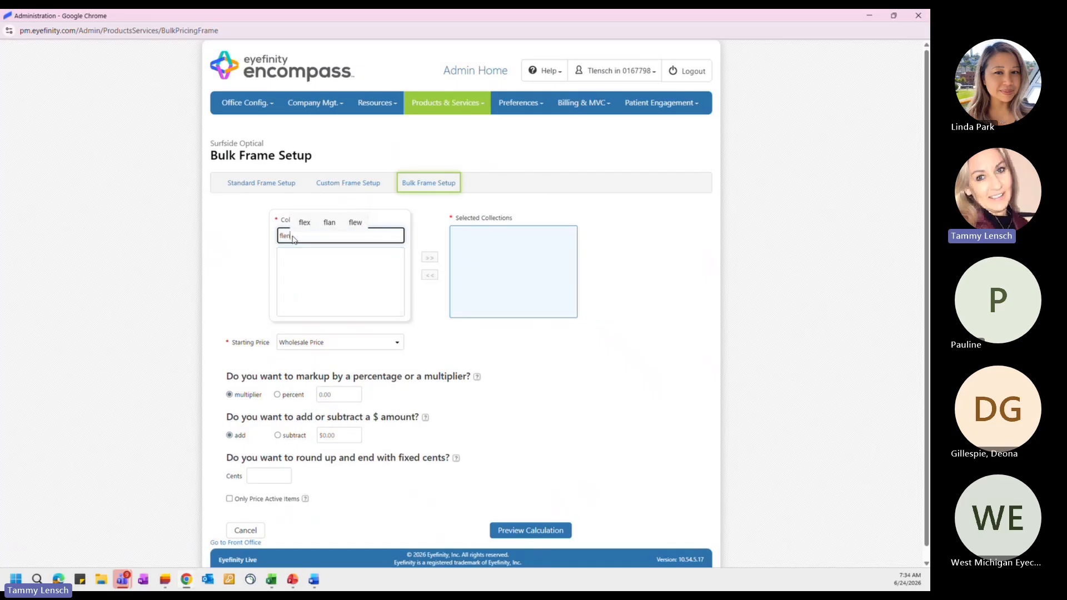
{"action": "key", "text": "BackSpace"}
{"action": "type", "text": "xon"}
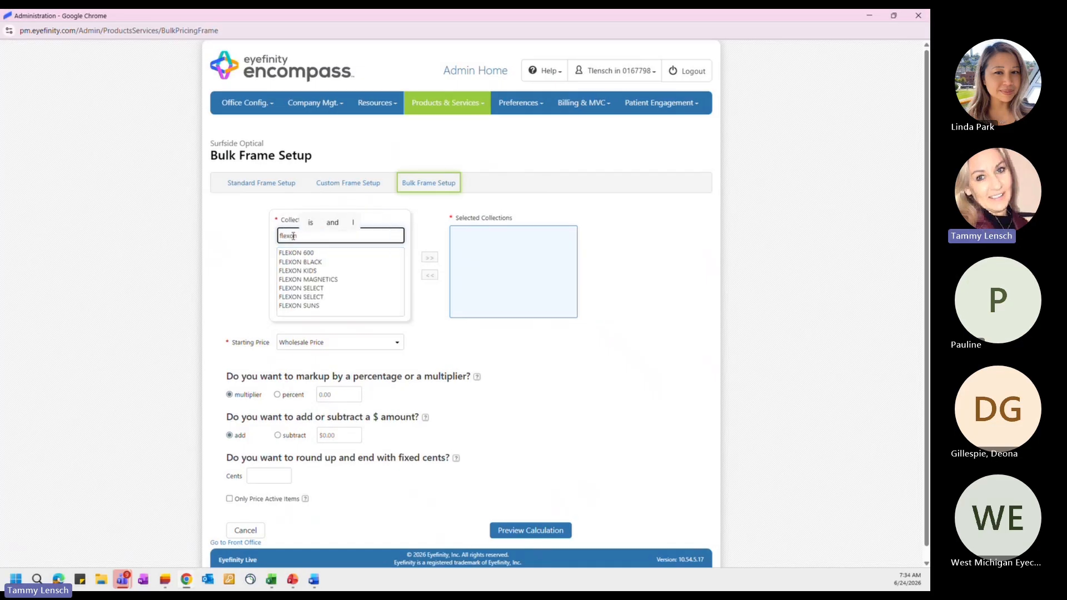
{"action": "left_click", "coordinate": [311, 254]}
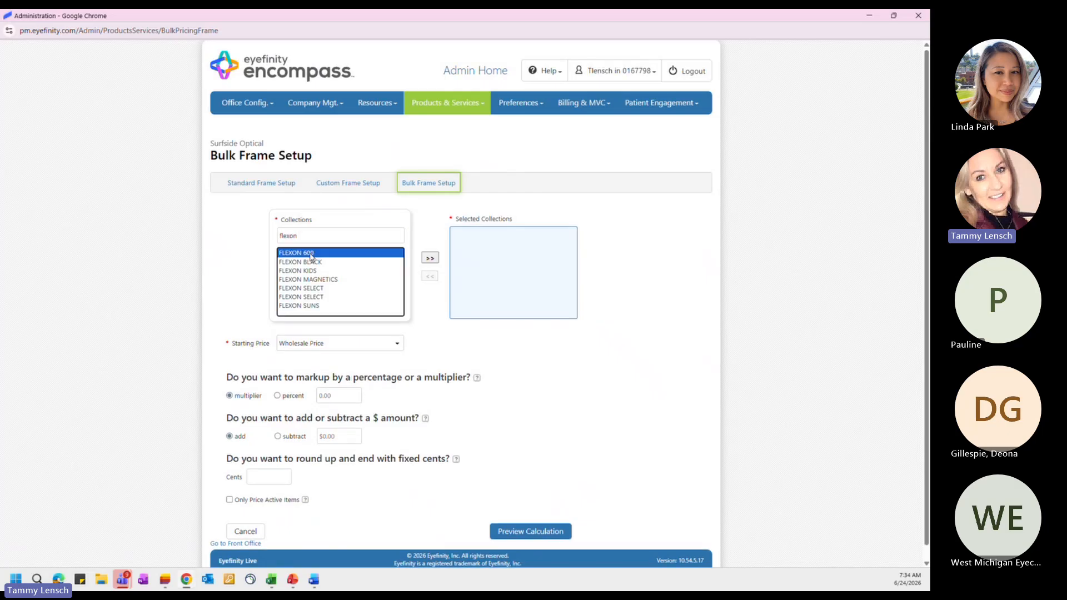
{"action": "left_click", "coordinate": [429, 258]}
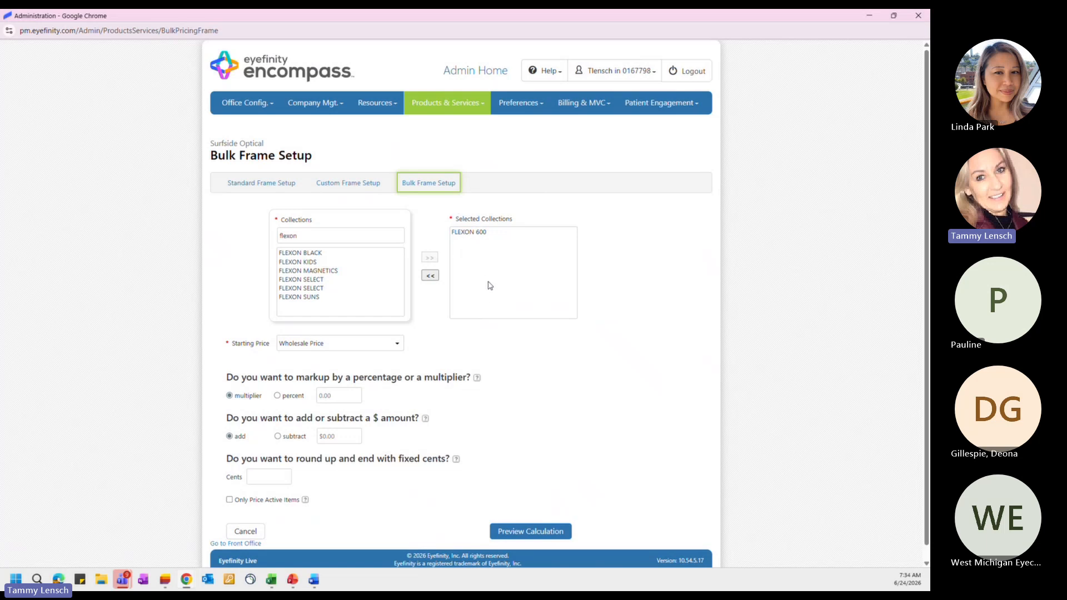
Check the starting price options, keeping Wholesale Price, and set the markup to percent with a value of 0.25
{"action": "scroll", "coordinate": [489, 285], "scroll_direction": "down", "scroll_amount": 1}
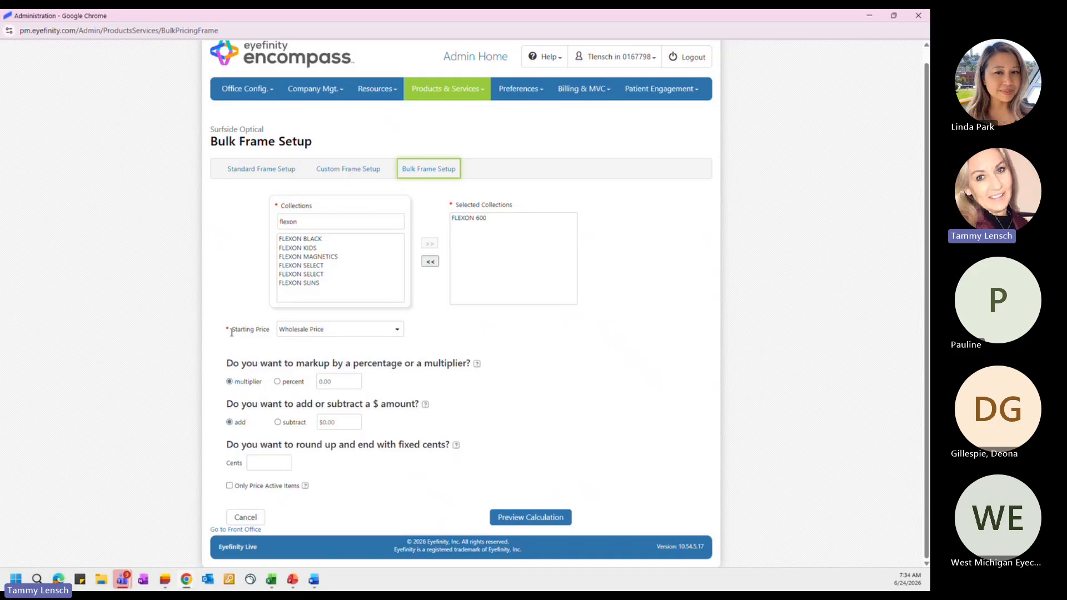
{"action": "left_click", "coordinate": [351, 334]}
{"action": "left_click", "coordinate": [351, 333]}
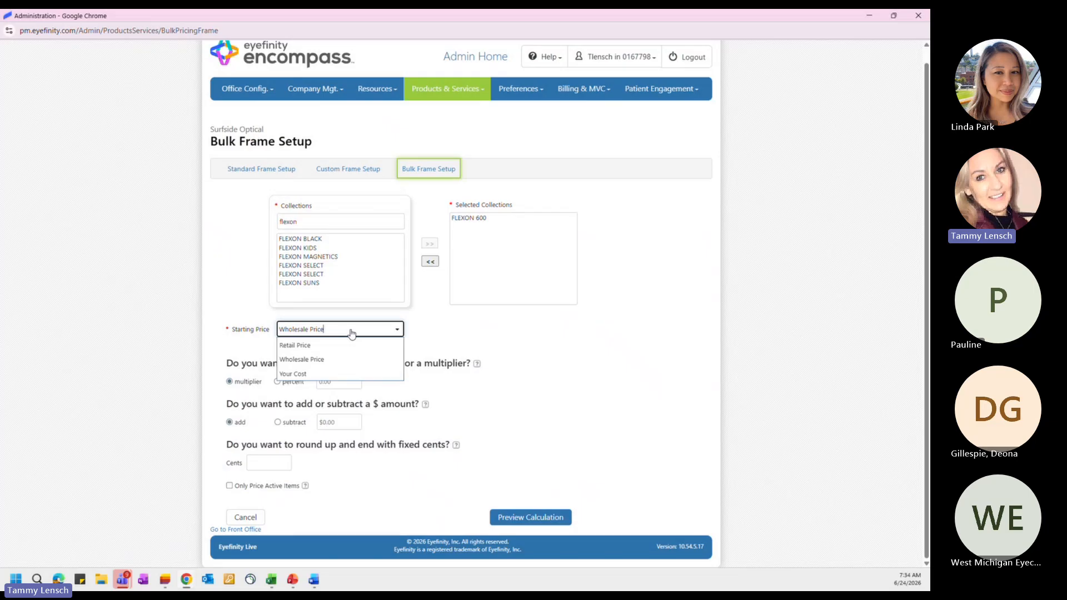
{"action": "left_click", "coordinate": [352, 334]}
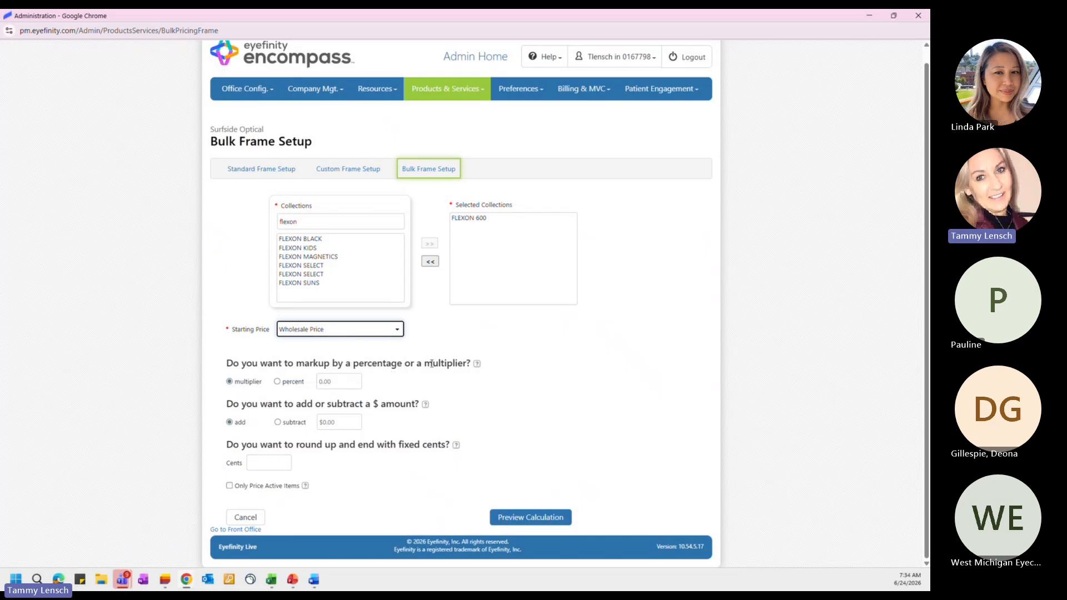
{"action": "left_click", "coordinate": [477, 366]}
{"action": "left_click", "coordinate": [279, 382]}
{"action": "left_click", "coordinate": [335, 384]}
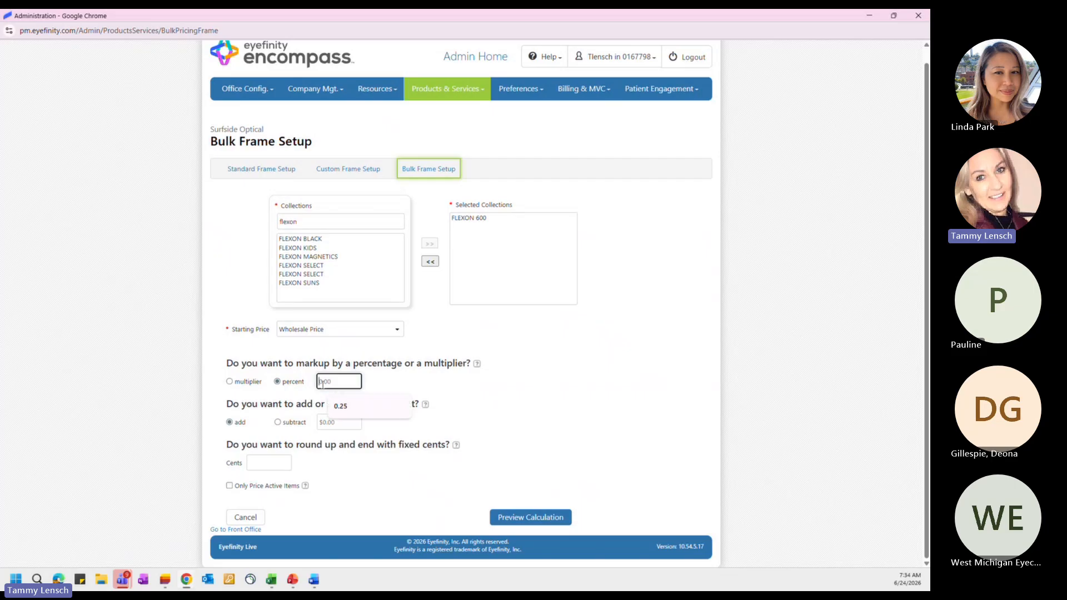
{"action": "left_click", "coordinate": [344, 409]}
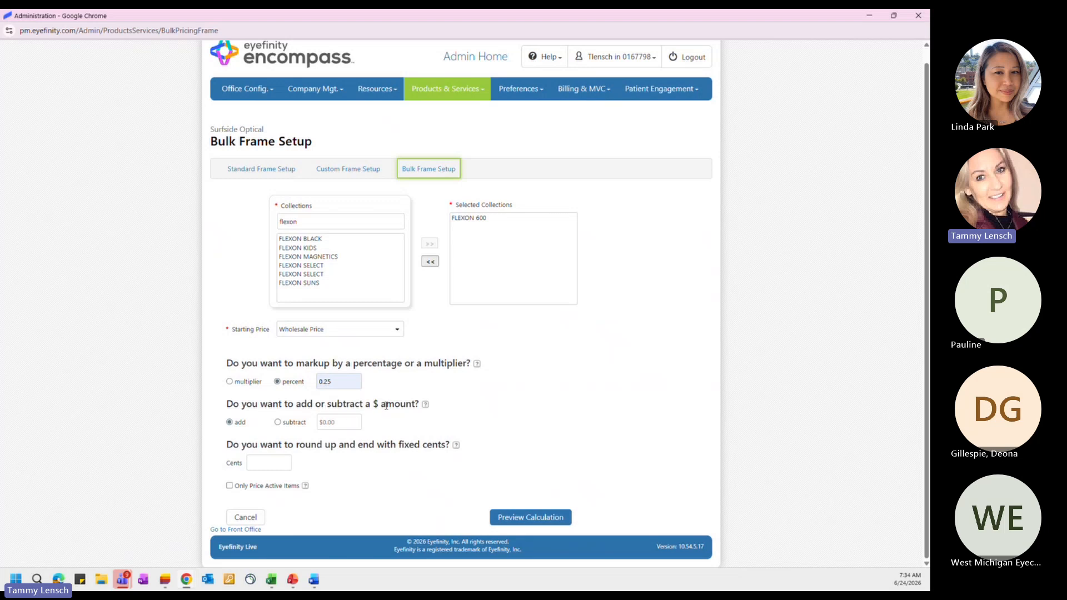
Read the help on dollar adjustments and fixed-cent rounding, and set the rounding cents to .00
{"action": "left_click", "coordinate": [426, 406]}
{"action": "left_click", "coordinate": [456, 448]}
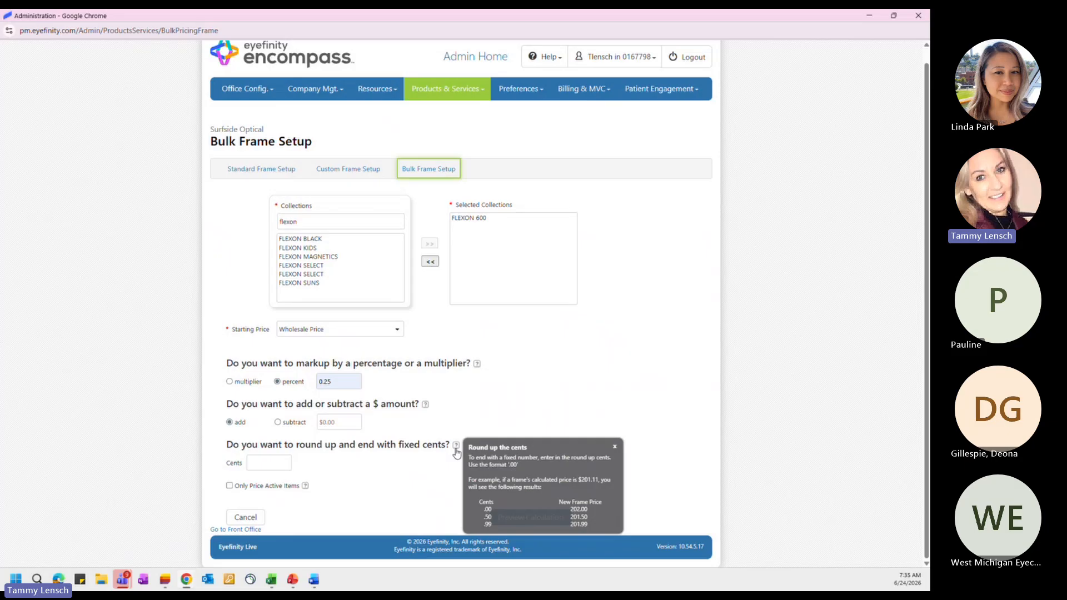
{"action": "left_click", "coordinate": [456, 448]}
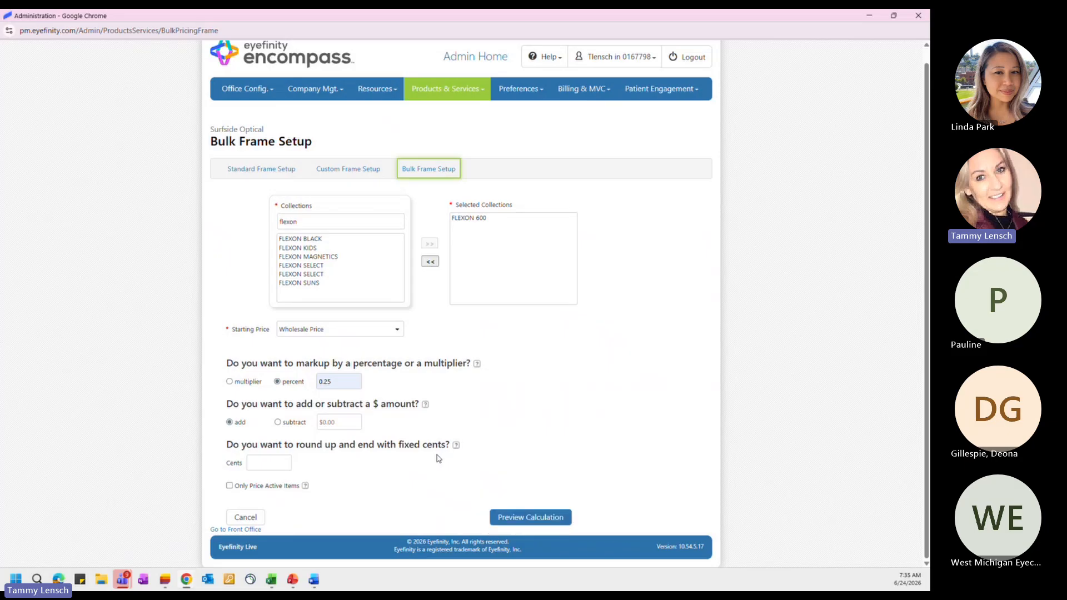
{"action": "left_click", "coordinate": [269, 463]}
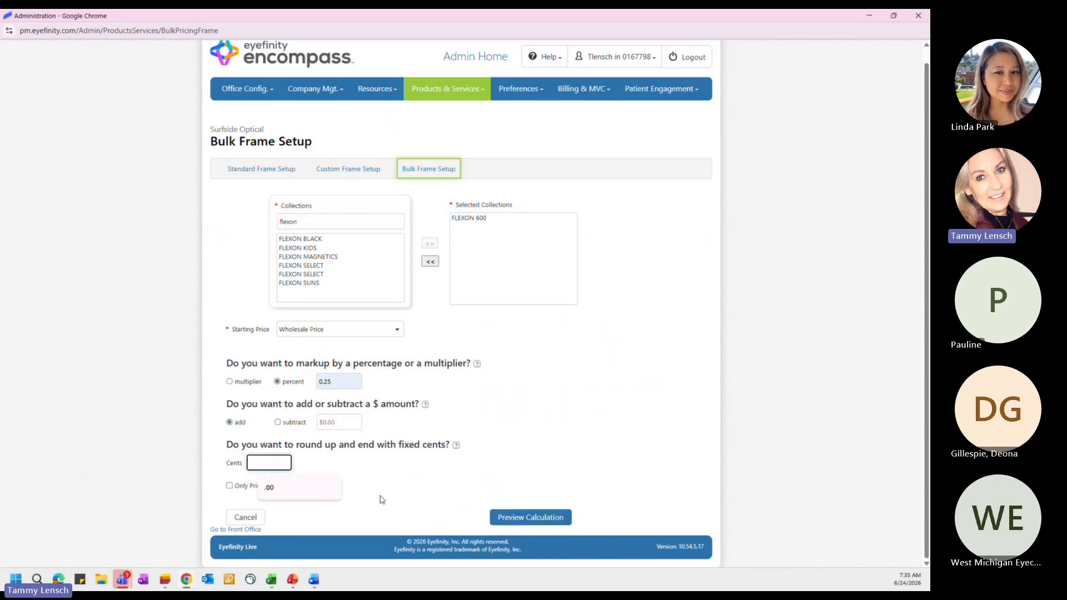
{"action": "left_click", "coordinate": [298, 493]}
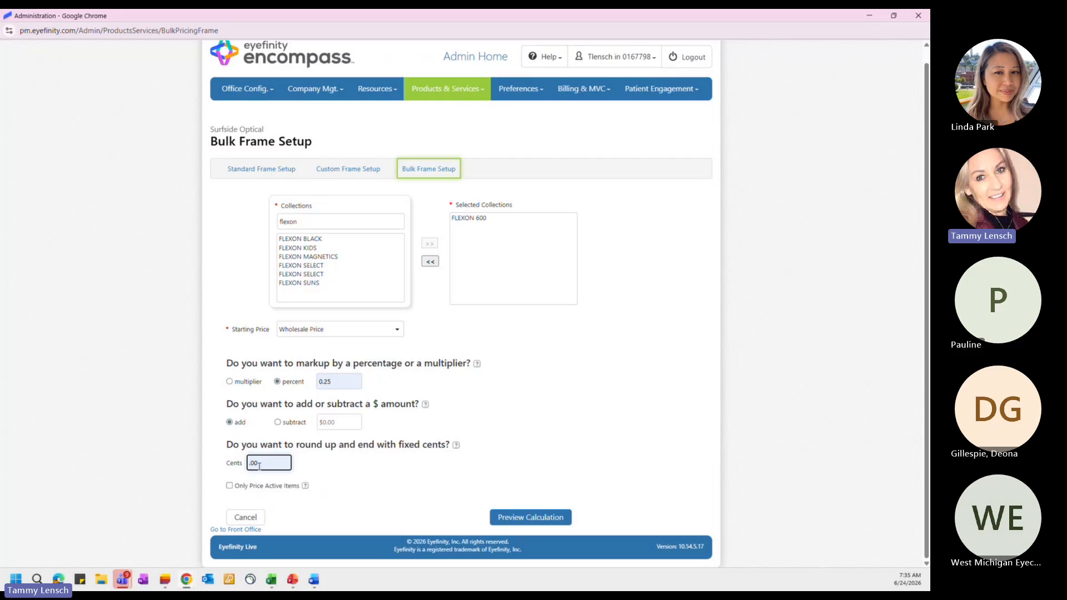
{"action": "left_click", "coordinate": [388, 484]}
Restrict the bulk pricing to active items only and preview the calculation for the selected collection
{"action": "left_click", "coordinate": [230, 486]}
{"action": "left_click", "coordinate": [529, 519]}
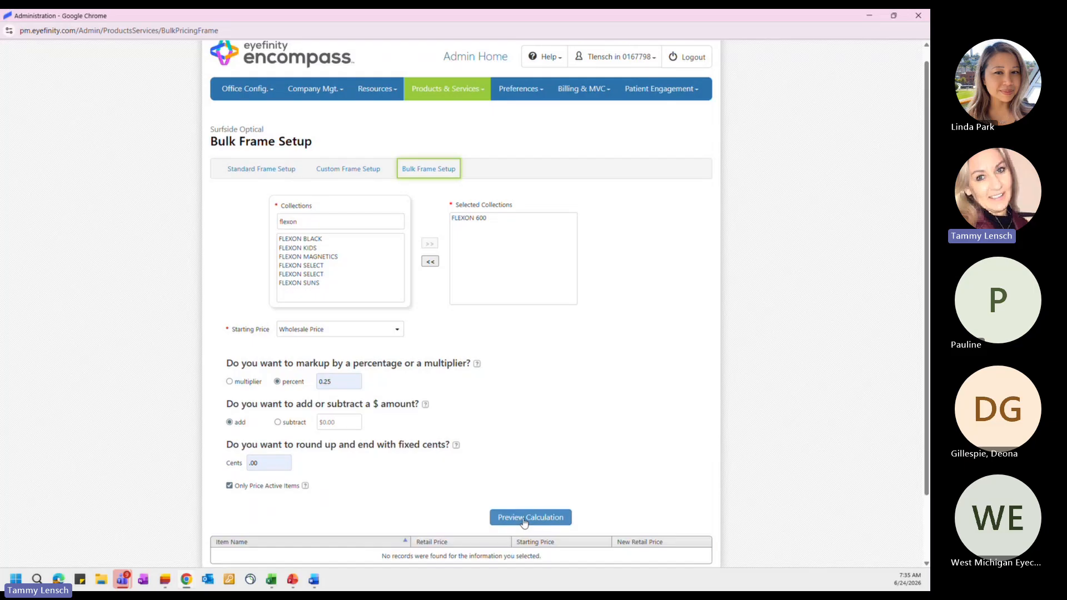
Preview the FLEXON 600 bulk price calculation with inactive items included, and leave the bulk setup without saving
{"action": "scroll", "coordinate": [647, 484], "scroll_direction": "down", "scroll_amount": 2}
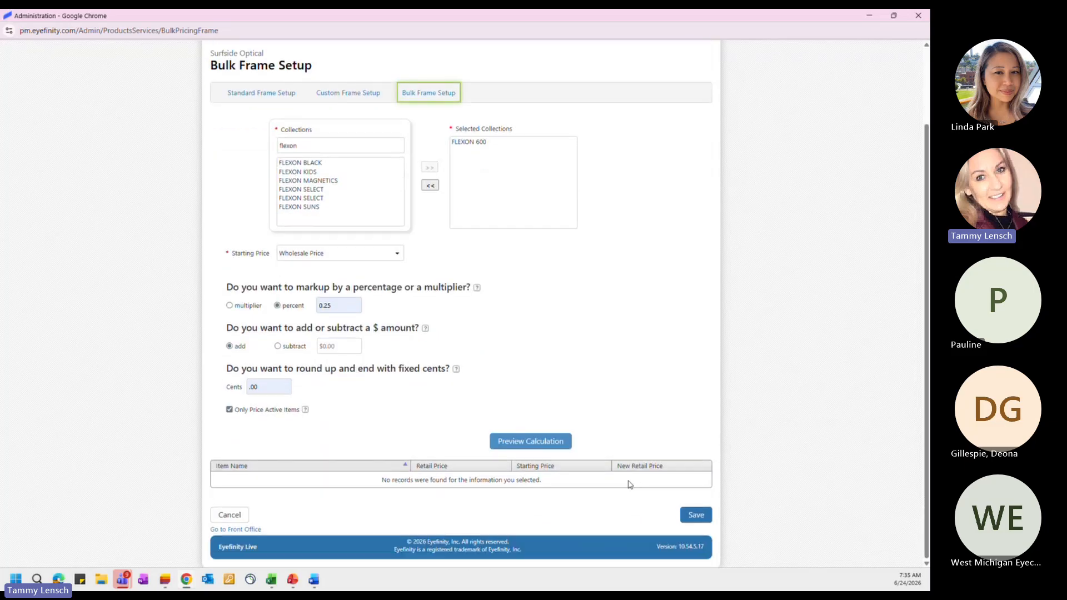
{"action": "scroll", "coordinate": [622, 485], "scroll_direction": "up", "scroll_amount": 3}
{"action": "scroll", "coordinate": [618, 485], "scroll_direction": "down", "scroll_amount": 2}
{"action": "left_click", "coordinate": [230, 410]}
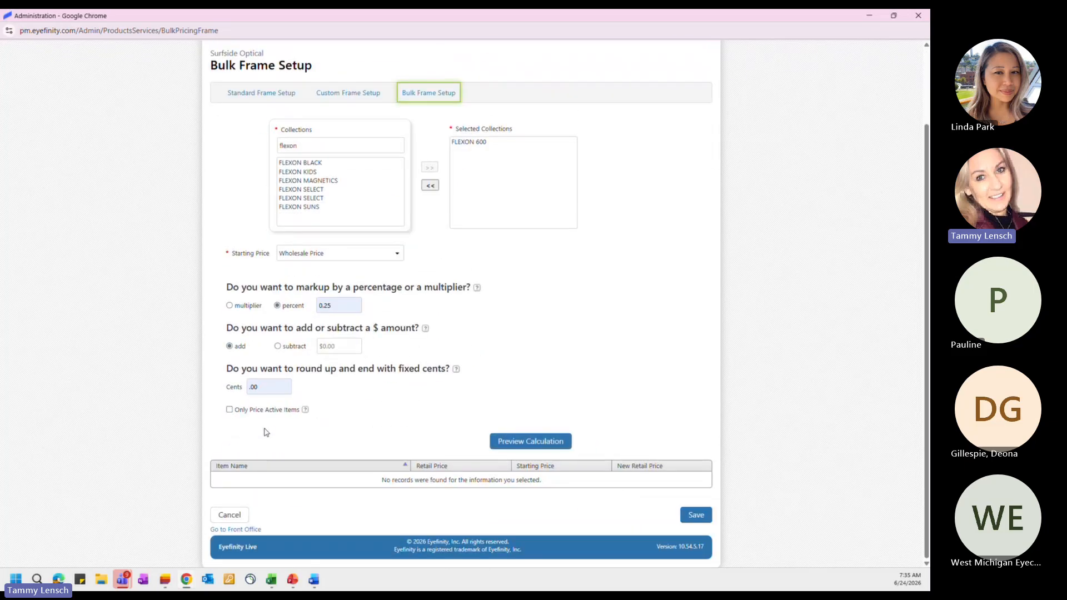
{"action": "left_click", "coordinate": [538, 445]}
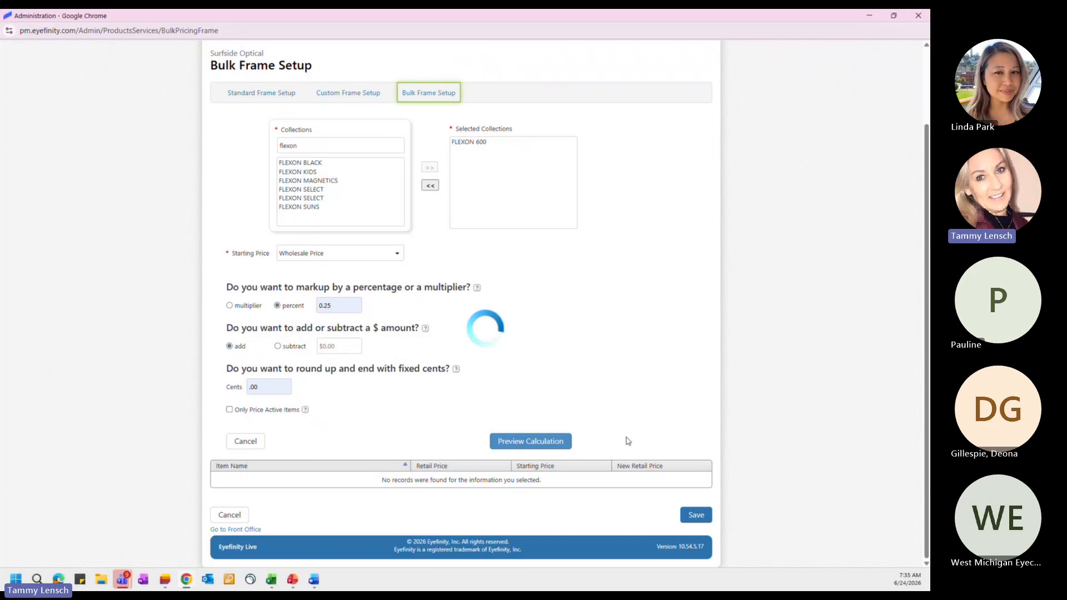
{"action": "scroll", "coordinate": [622, 423], "scroll_direction": "down", "scroll_amount": 3}
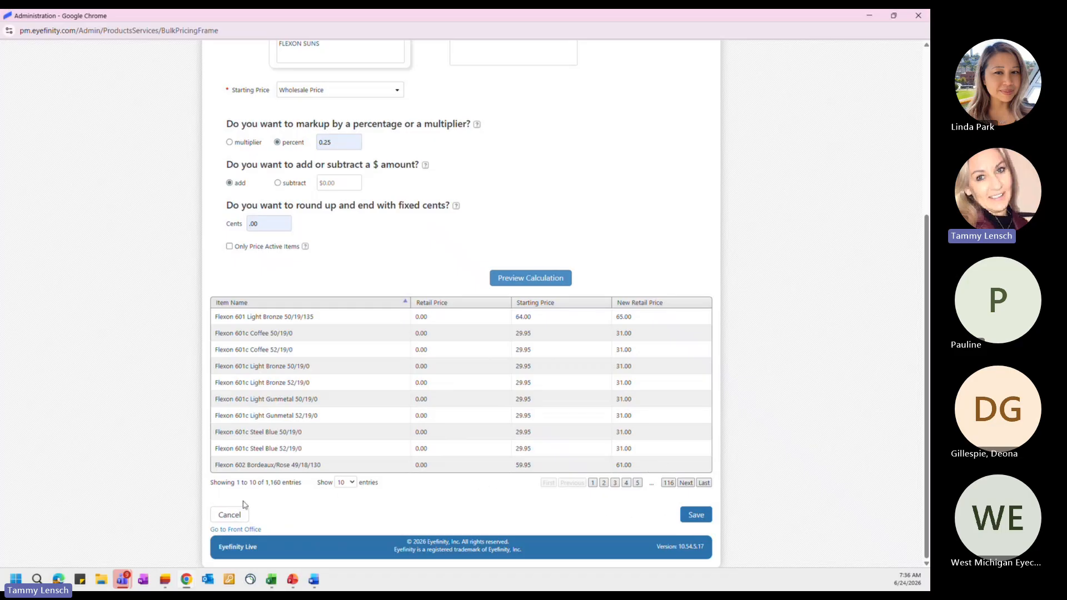
{"action": "left_click", "coordinate": [220, 515]}
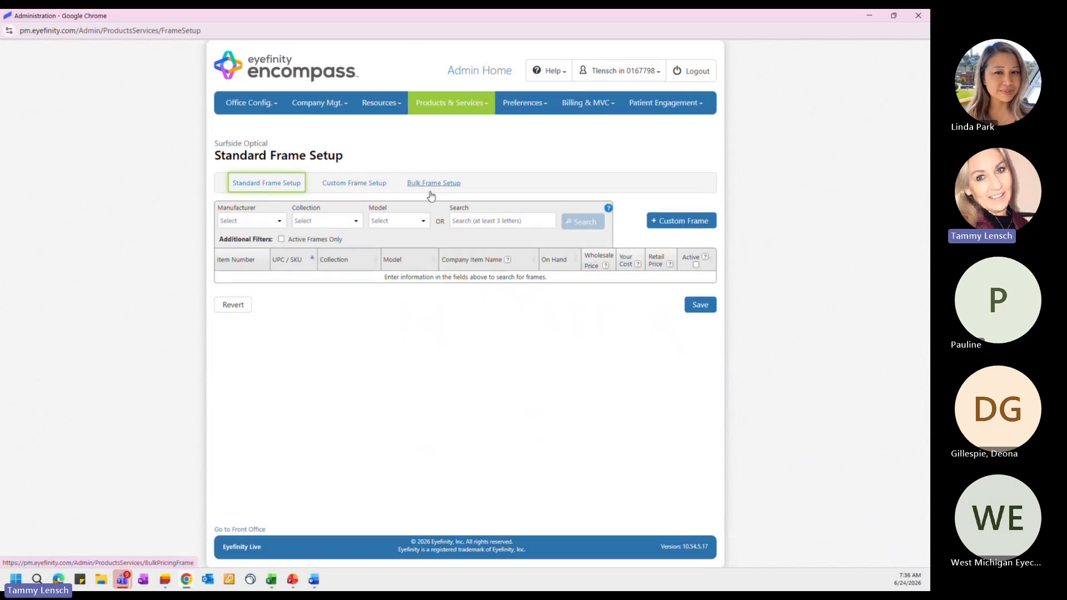
Open Service Setup and check the appointment duration options for the existing-patient comprehensive exam, 92014
{"action": "left_click", "coordinate": [437, 109]}
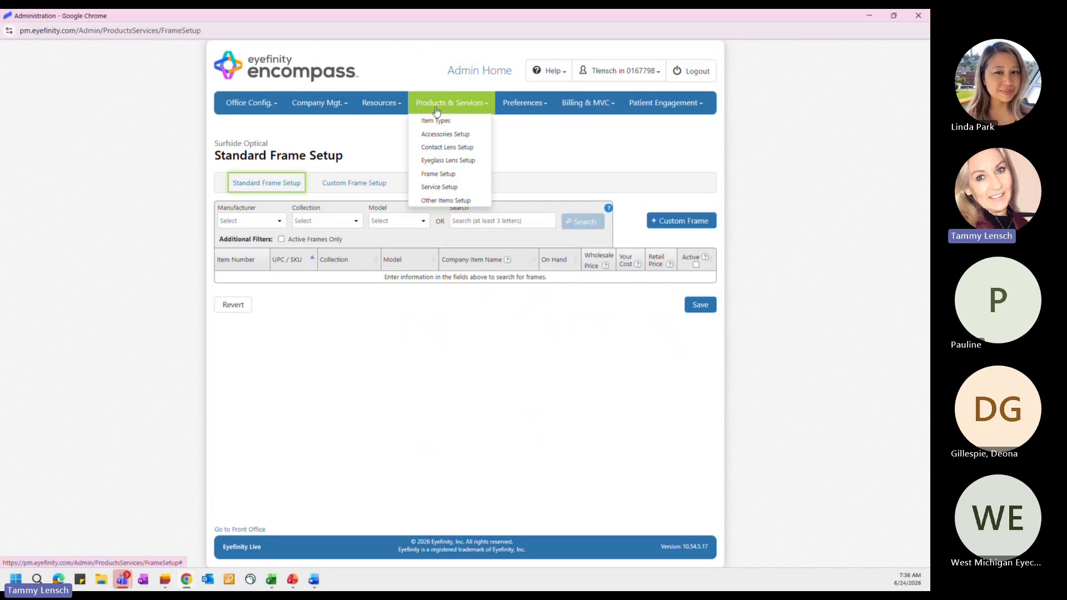
{"action": "left_click", "coordinate": [443, 187]}
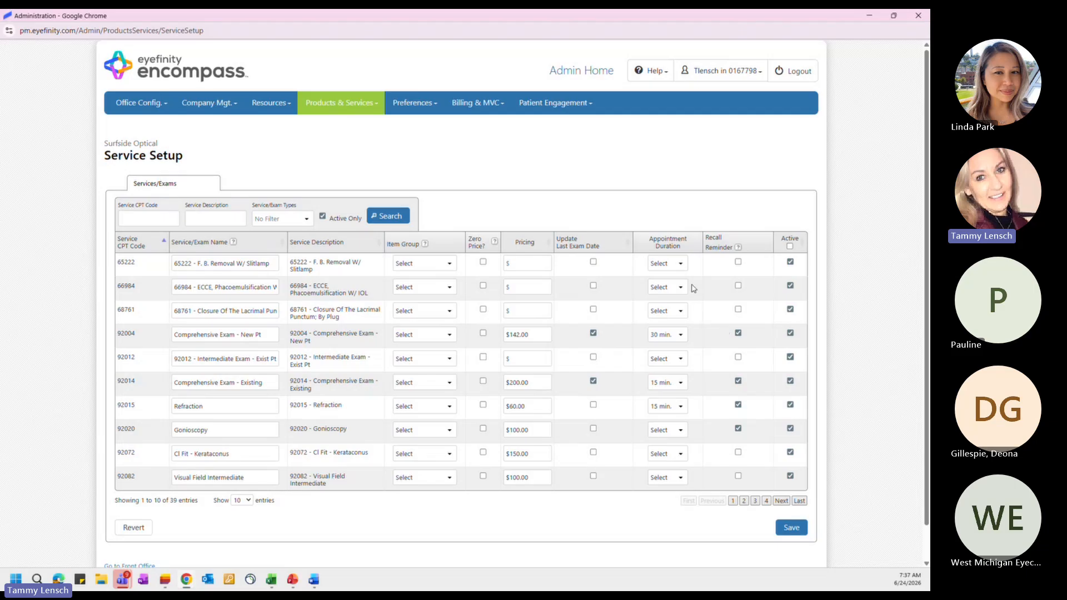
{"action": "left_click", "coordinate": [672, 383]}
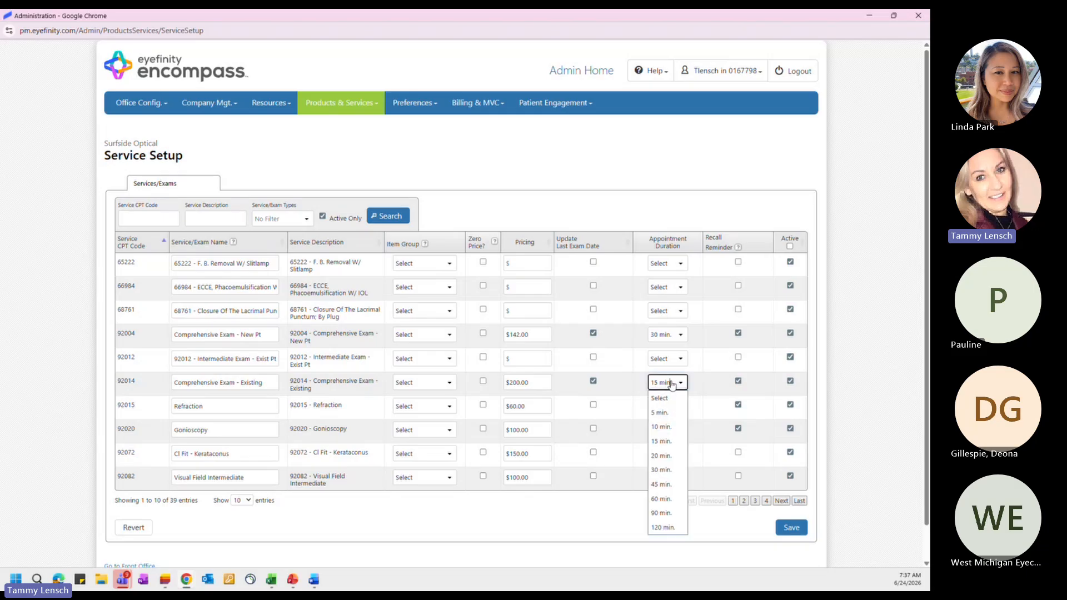
{"action": "left_click", "coordinate": [672, 383]}
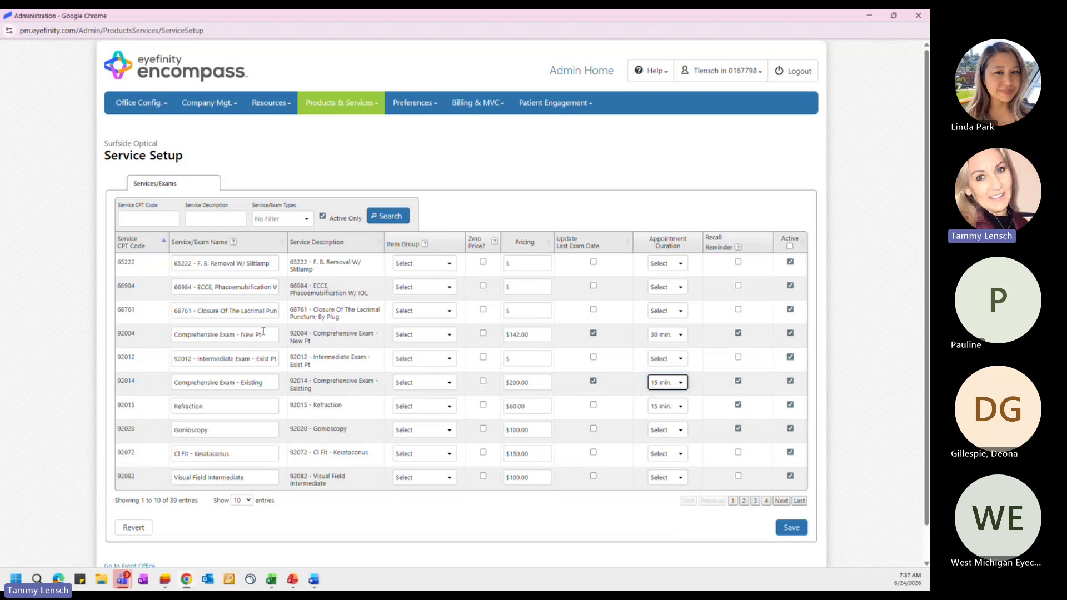
Filter the services by CPT code 92310 and check the help on the service/exam name
{"action": "left_click", "coordinate": [143, 217]}
{"action": "type", "text": "9"}
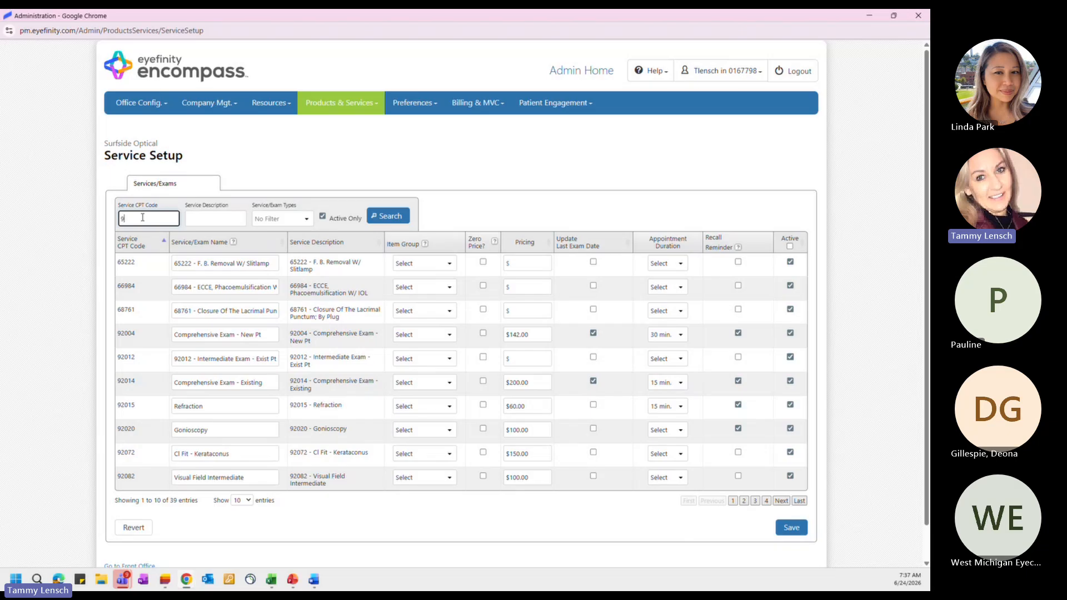
{"action": "type", "text": "32"}
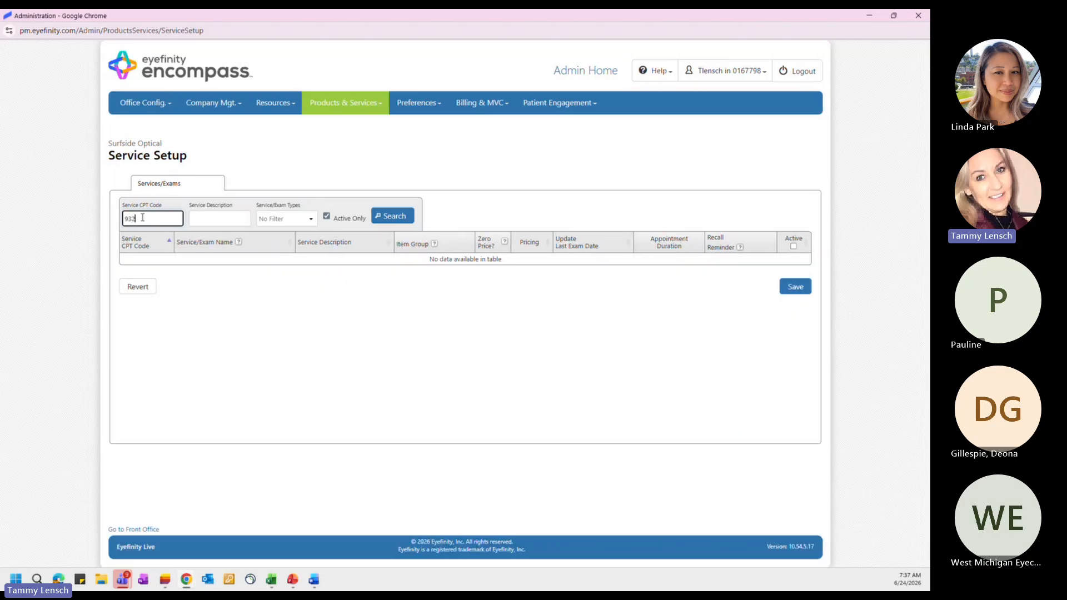
{"action": "key", "text": "BackSpace"}
{"action": "type", "text": "2310"}
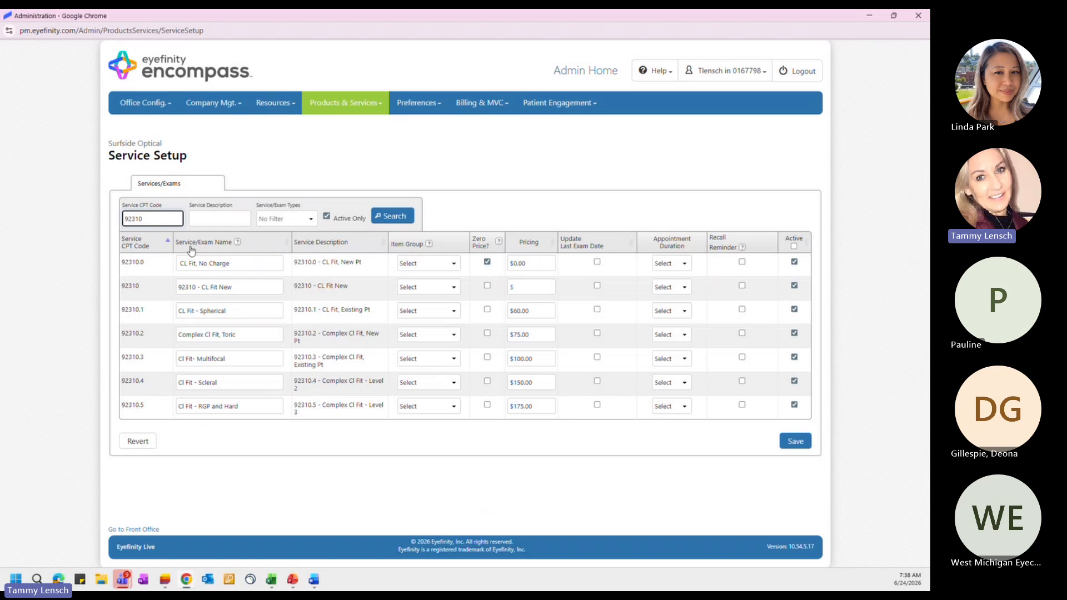
{"action": "left_click", "coordinate": [237, 243]}
Open Other Items Setup and review the Shipping Setup names, costs and pricing
{"action": "left_click", "coordinate": [340, 103]}
{"action": "left_click", "coordinate": [329, 201]}
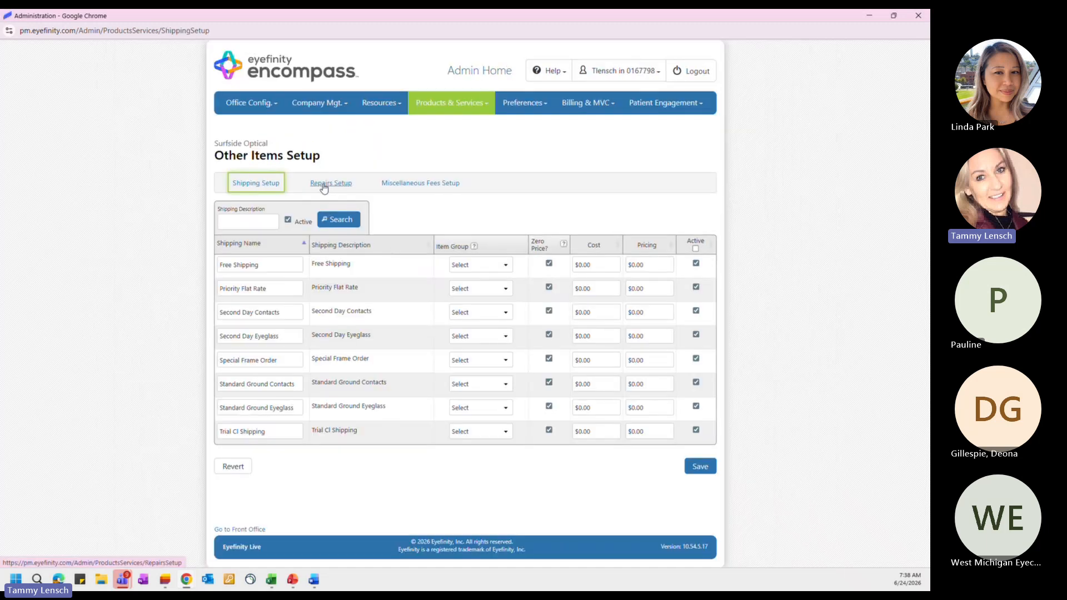
{"action": "left_click", "coordinate": [256, 187]}
{"action": "key", "text": "ctrl"}
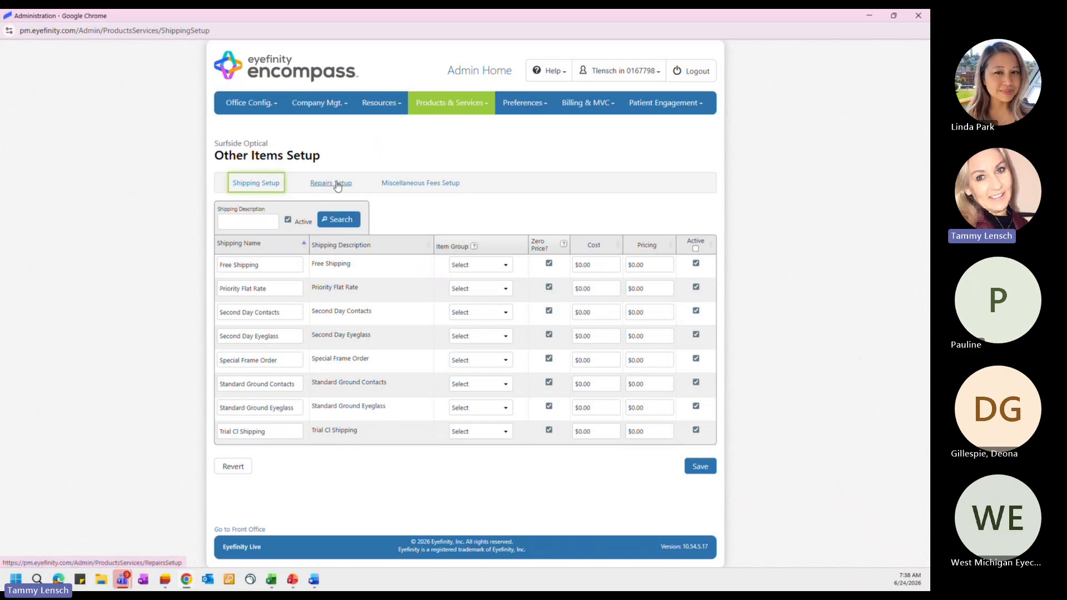
{"action": "key", "text": "ctrl"}
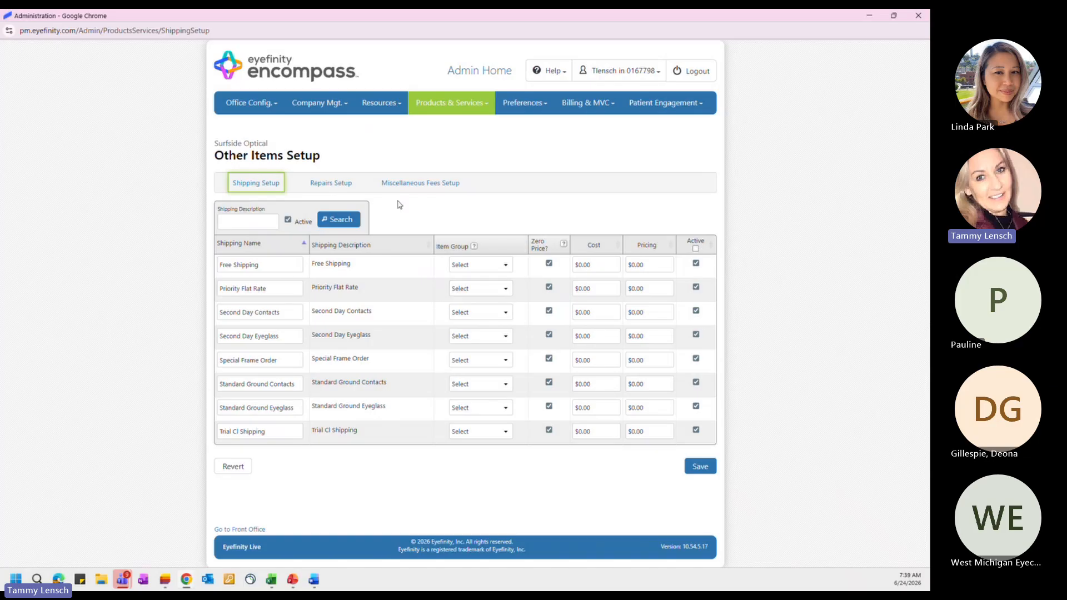
List all repair items in Repairs Setup, including inactive ones, and look at the Eyeglass Tuneup name
{"action": "left_click", "coordinate": [328, 187]}
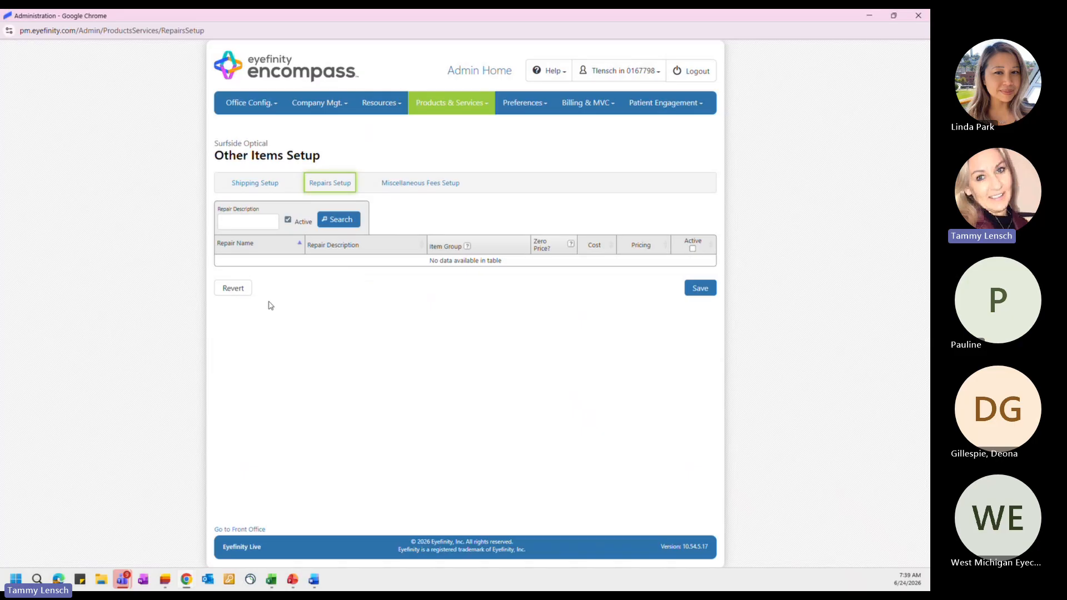
{"action": "left_click", "coordinate": [287, 221]}
{"action": "left_click", "coordinate": [334, 221]}
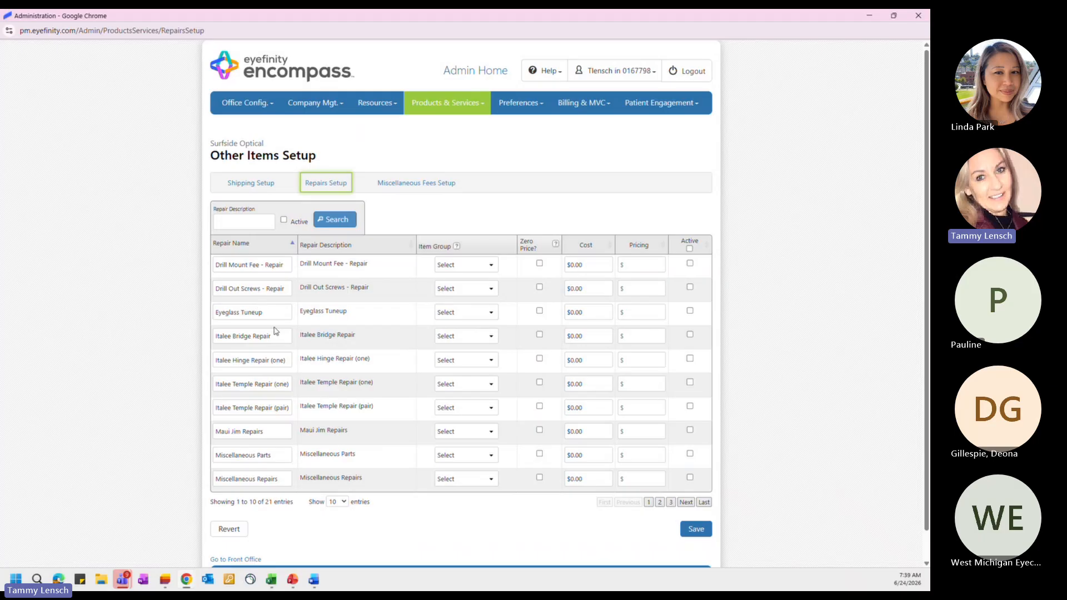
{"action": "left_click_drag", "start_coordinate": [269, 314], "coordinate": [217, 313]}
{"action": "left_click", "coordinate": [264, 312]}
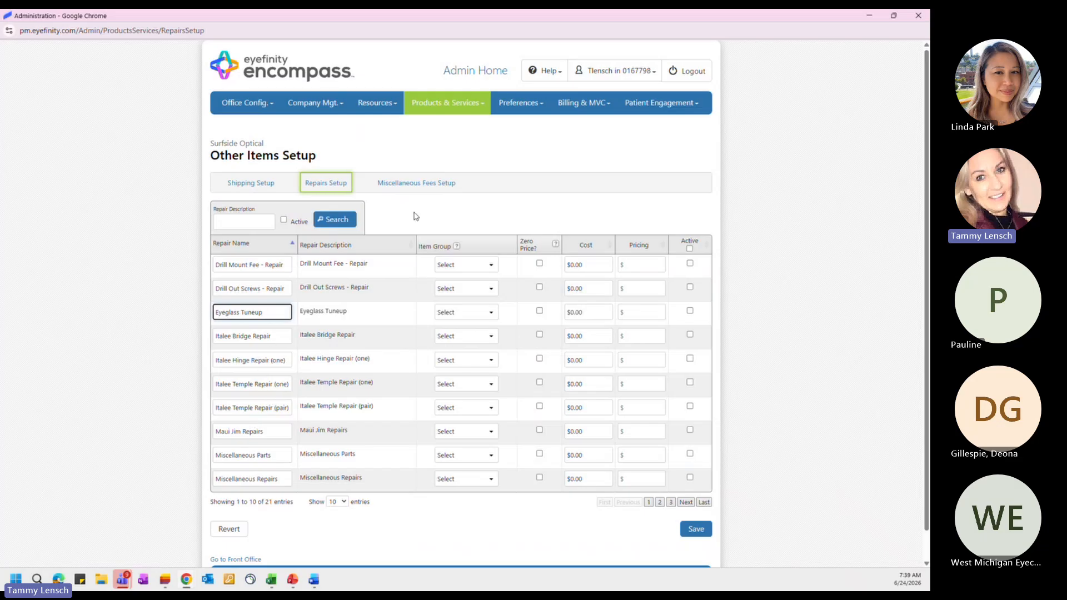
List all fees in Miscellaneous Fees Setup, including inactive ones
{"action": "left_click", "coordinate": [429, 184]}
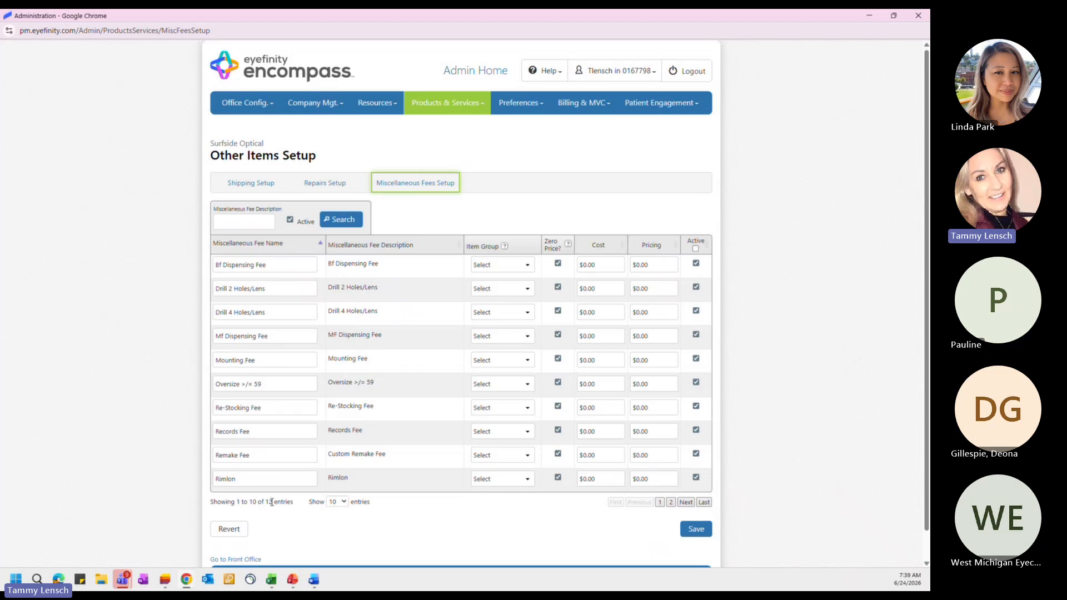
{"action": "left_click", "coordinate": [289, 220]}
{"action": "left_click", "coordinate": [341, 220]}
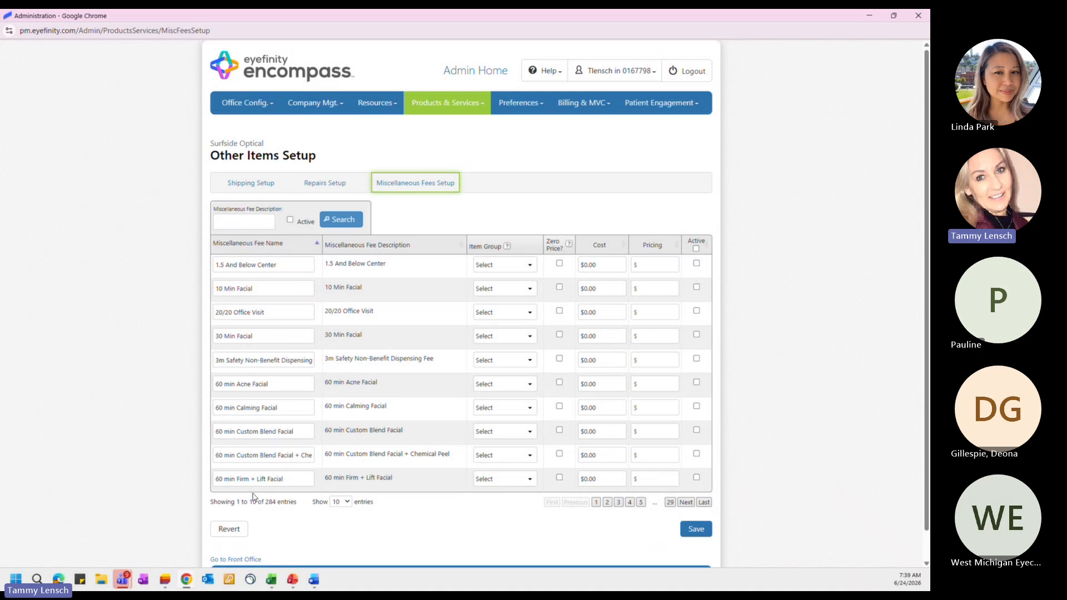
{"action": "left_click", "coordinate": [433, 107]}
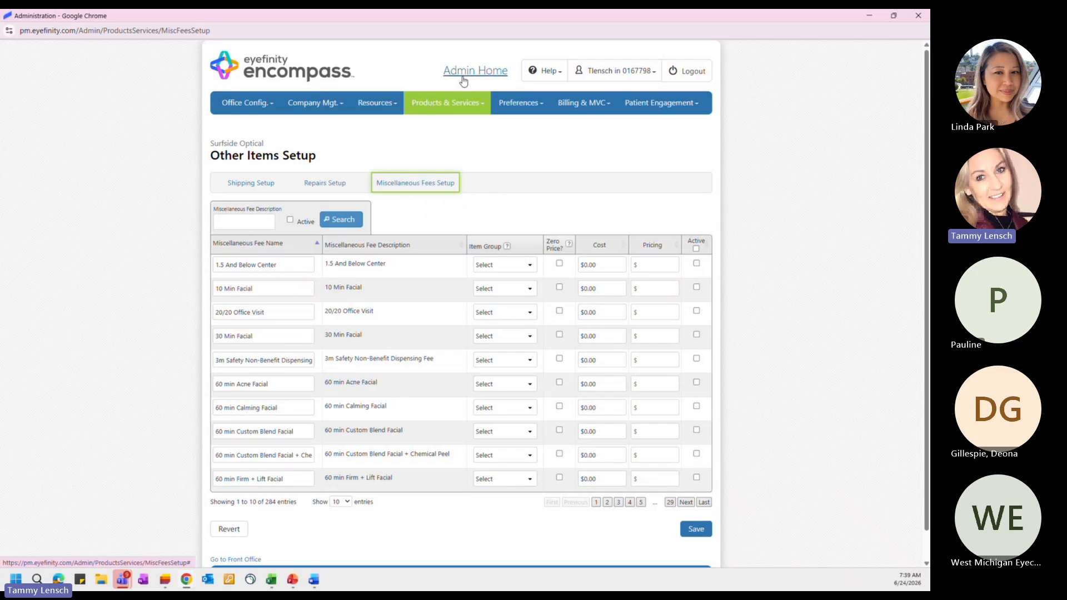
Open the patient preferences, review the Patient Configurations, and check the help on allowing claim updates from Front Office changes
{"action": "left_click", "coordinate": [507, 105]}
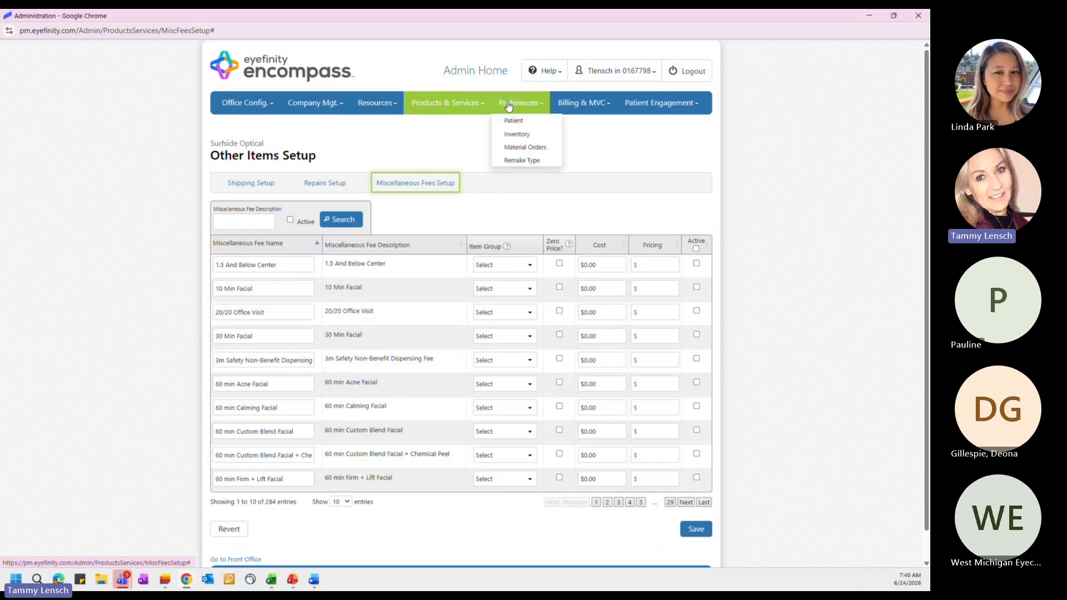
{"action": "left_click", "coordinate": [511, 120]}
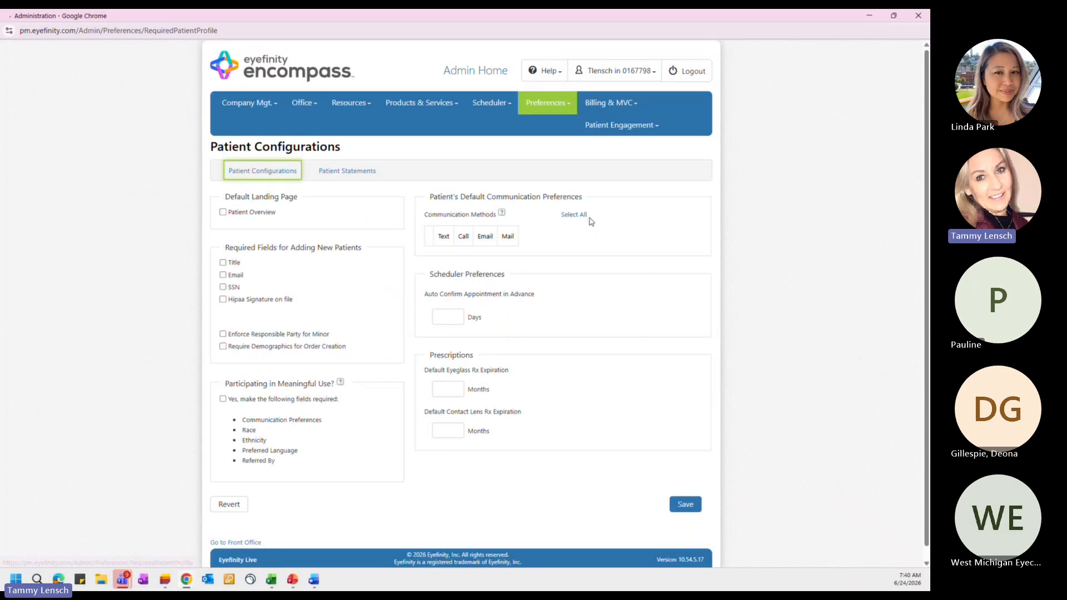
{"action": "mouse_move", "coordinate": [515, 109]}
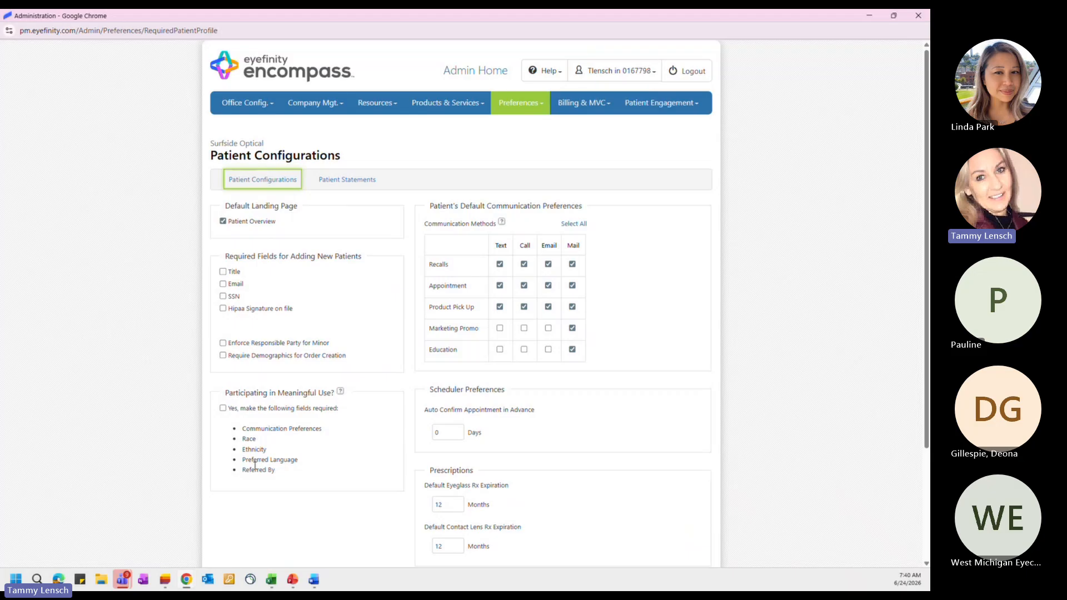
{"action": "scroll", "coordinate": [278, 395], "scroll_direction": "down", "scroll_amount": 3}
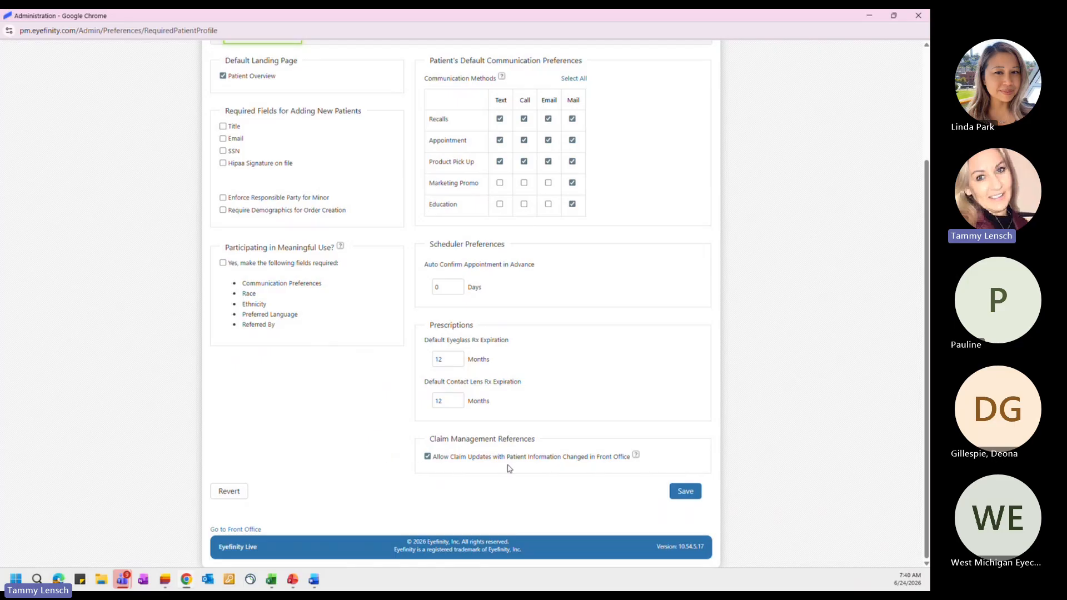
{"action": "key", "text": "ctrl"}
{"action": "key", "text": "ctrl"}
{"action": "left_click", "coordinate": [636, 457]}
{"action": "scroll", "coordinate": [409, 457], "scroll_direction": "up", "scroll_amount": 3}
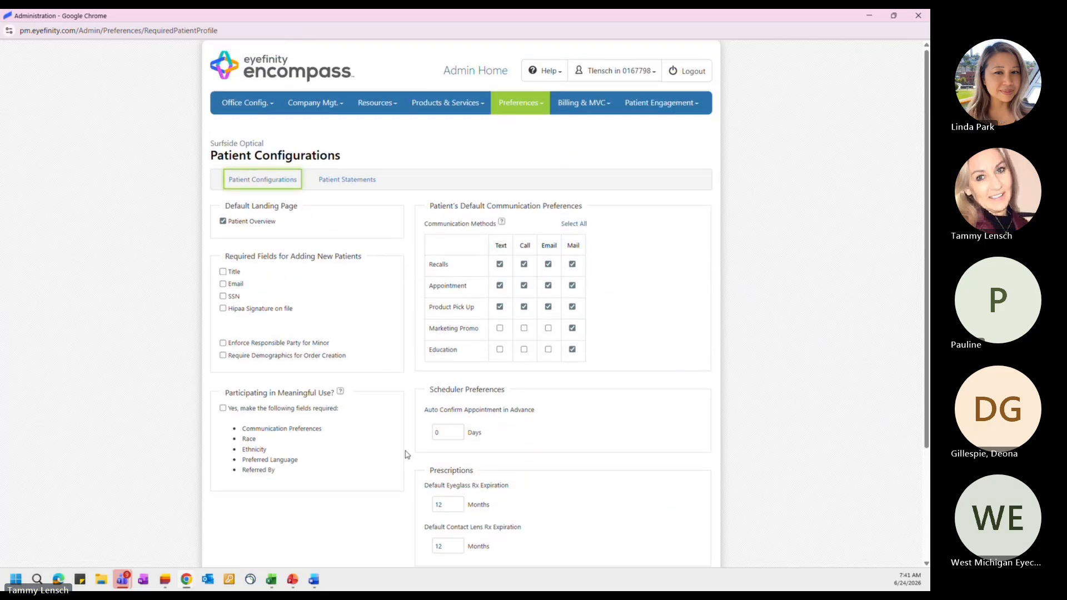
Open Patient Statements and review its settings, including the credit cards to display, contact details, and preview and payment text
{"action": "left_click", "coordinate": [334, 186]}
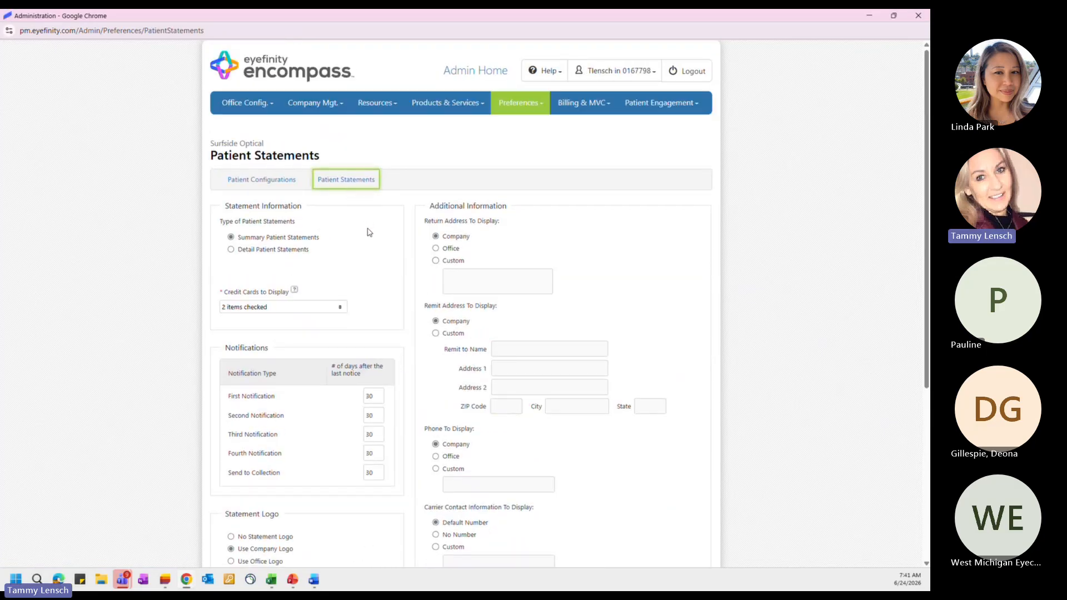
{"action": "scroll", "coordinate": [369, 232], "scroll_direction": "down", "scroll_amount": 2}
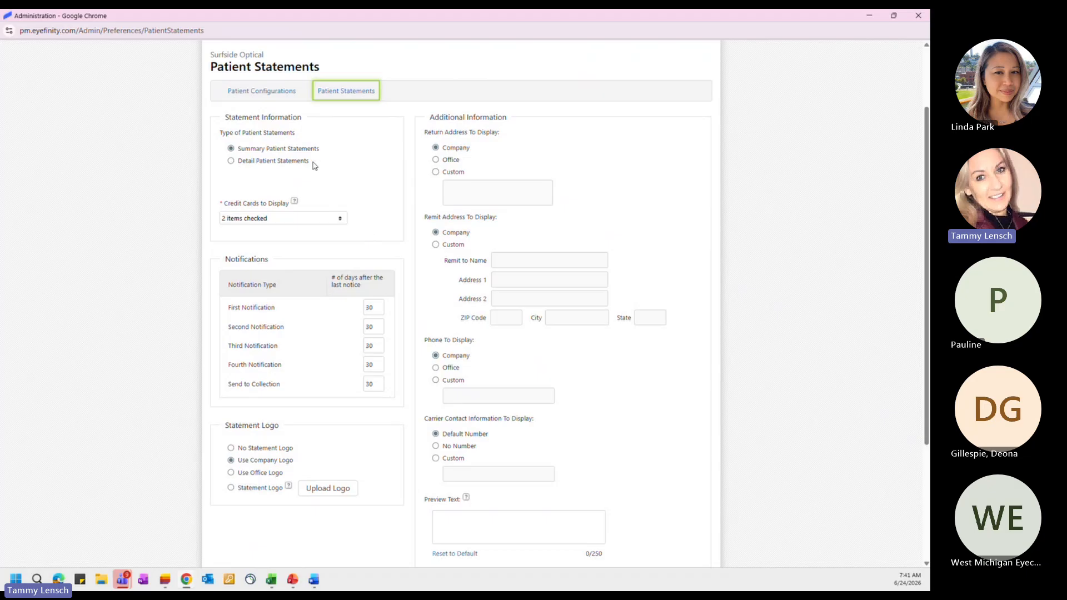
{"action": "left_click", "coordinate": [328, 219]}
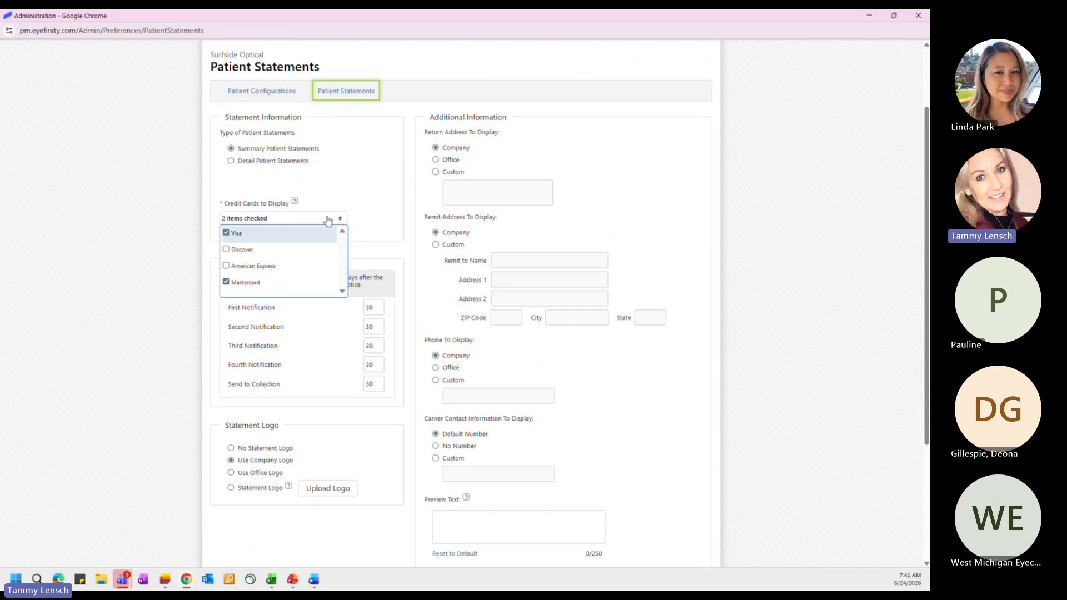
{"action": "left_click", "coordinate": [328, 220]}
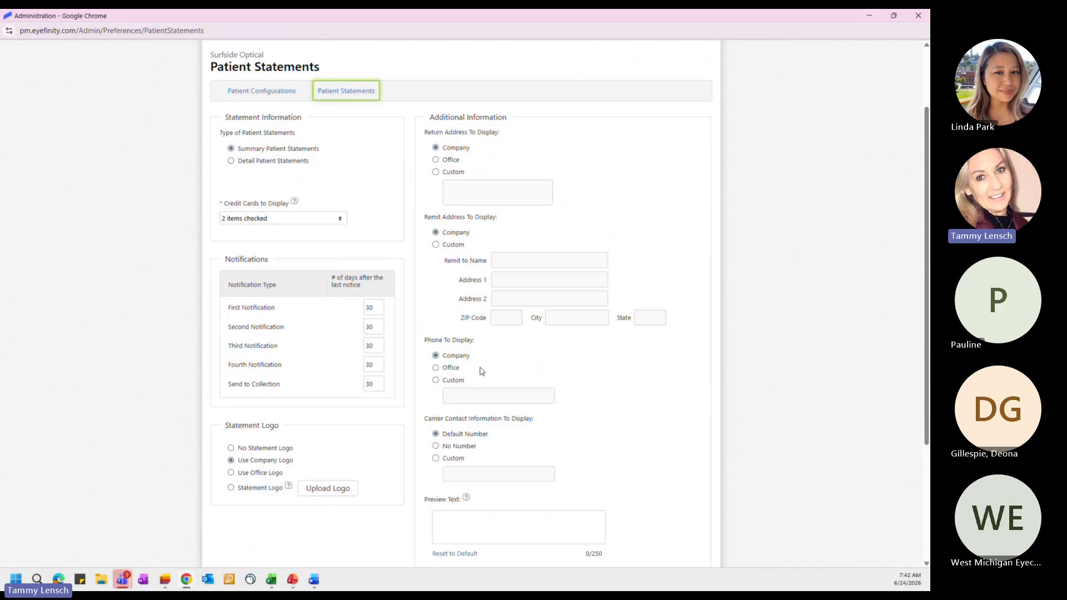
{"action": "scroll", "coordinate": [481, 372], "scroll_direction": "down", "scroll_amount": 2}
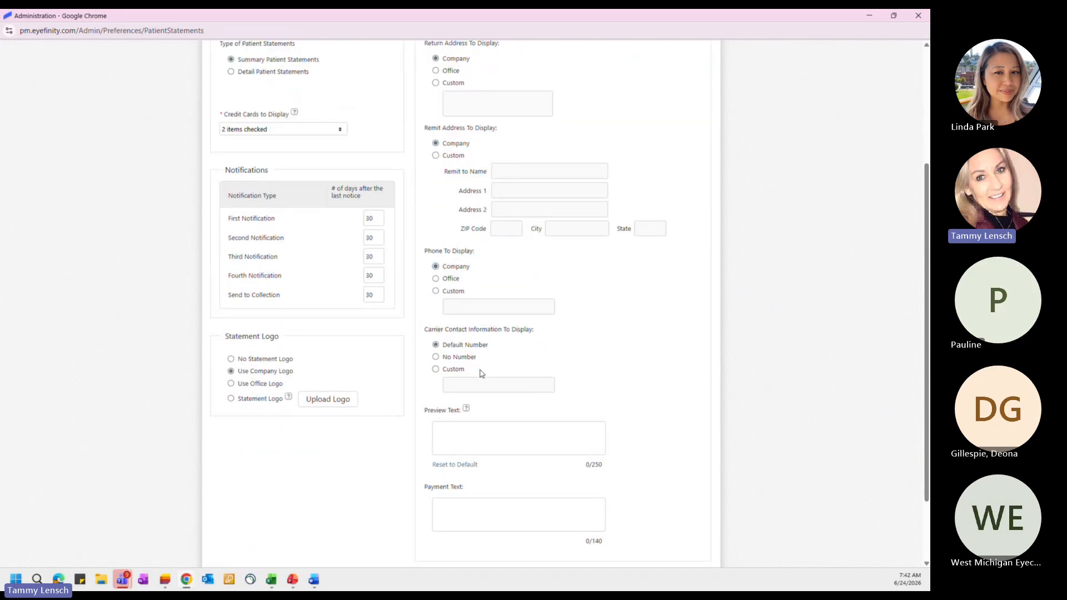
{"action": "scroll", "coordinate": [482, 374], "scroll_direction": "down", "scroll_amount": 2}
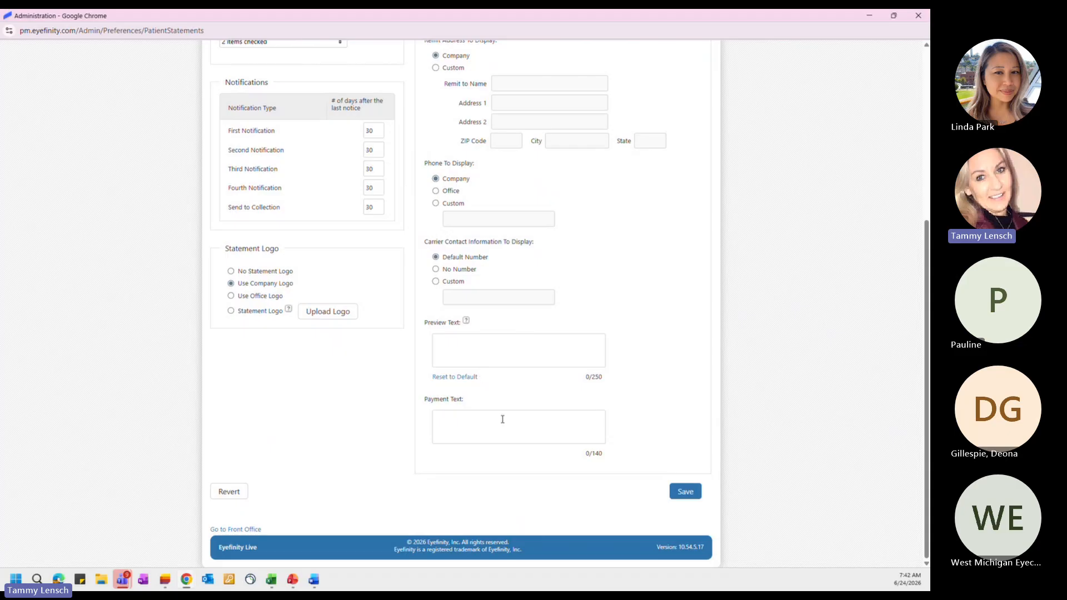
{"action": "scroll", "coordinate": [506, 420], "scroll_direction": "up", "scroll_amount": 5}
{"action": "scroll", "coordinate": [512, 421], "scroll_direction": "up", "scroll_amount": 2}
Open the inventory preferences and review the negative on-hand, frame tag and physical inventory method settings
{"action": "mouse_move", "coordinate": [520, 103]}
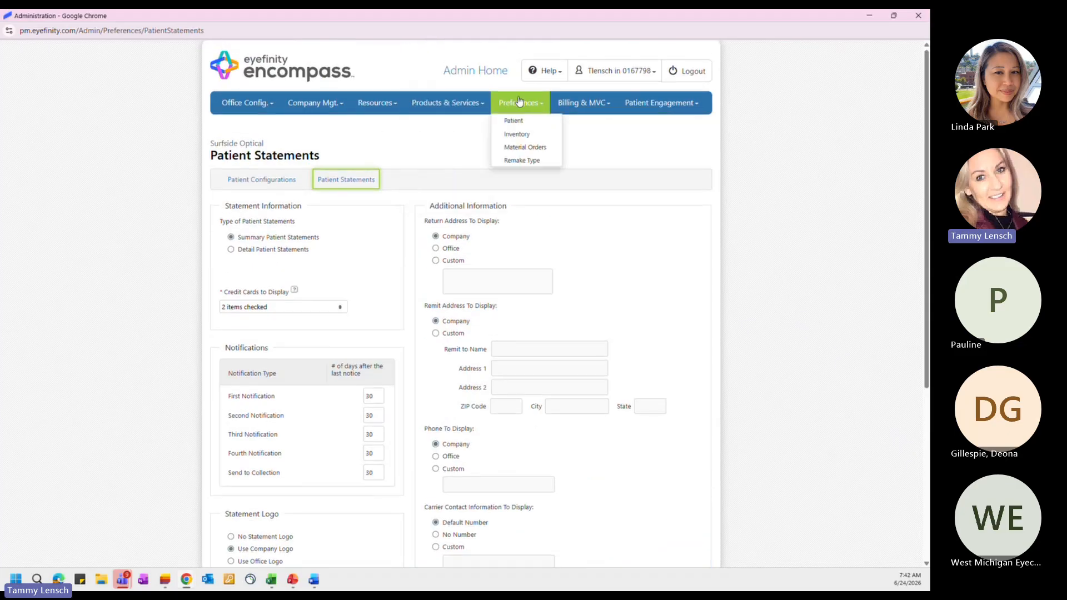
{"action": "left_click", "coordinate": [518, 135]}
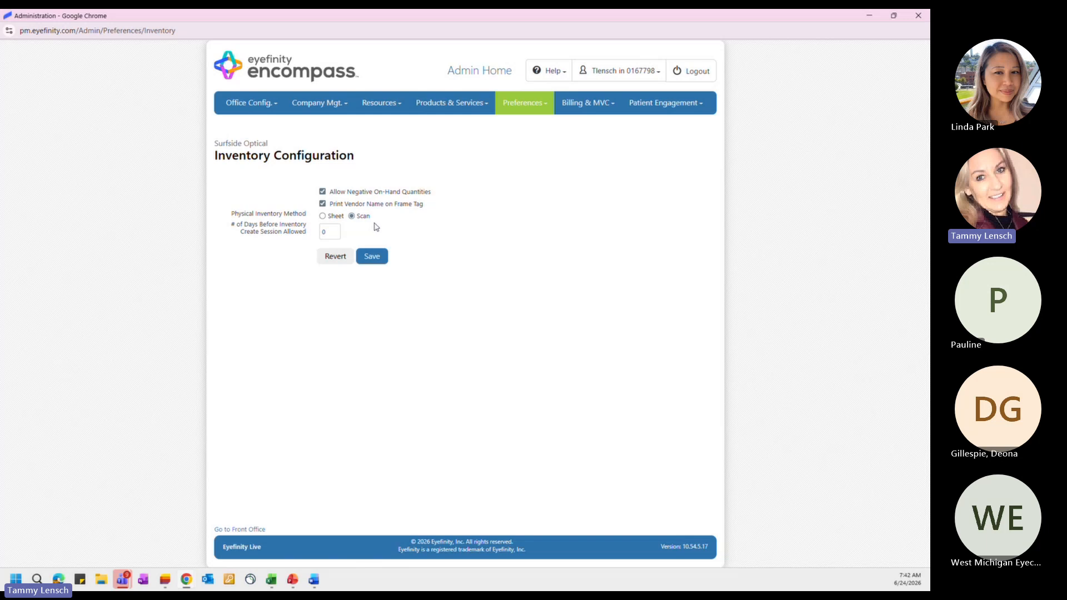
{"action": "left_click", "coordinate": [508, 108]}
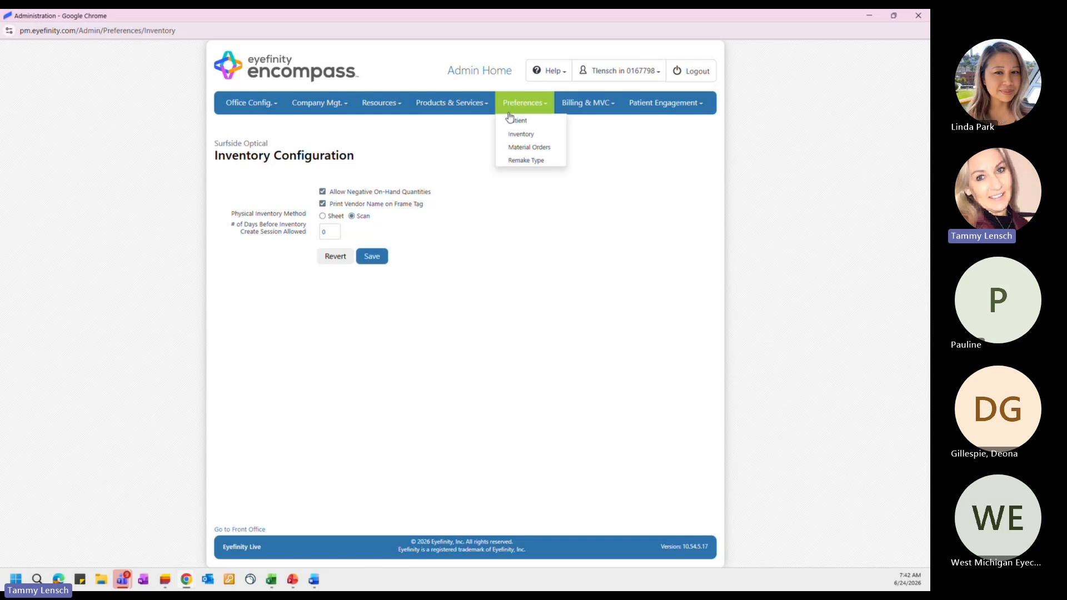
Open the Material Orders preferences and review the payment types and the Invoicing settings for checkout, promise dates, and invoice content
{"action": "left_click", "coordinate": [517, 148]}
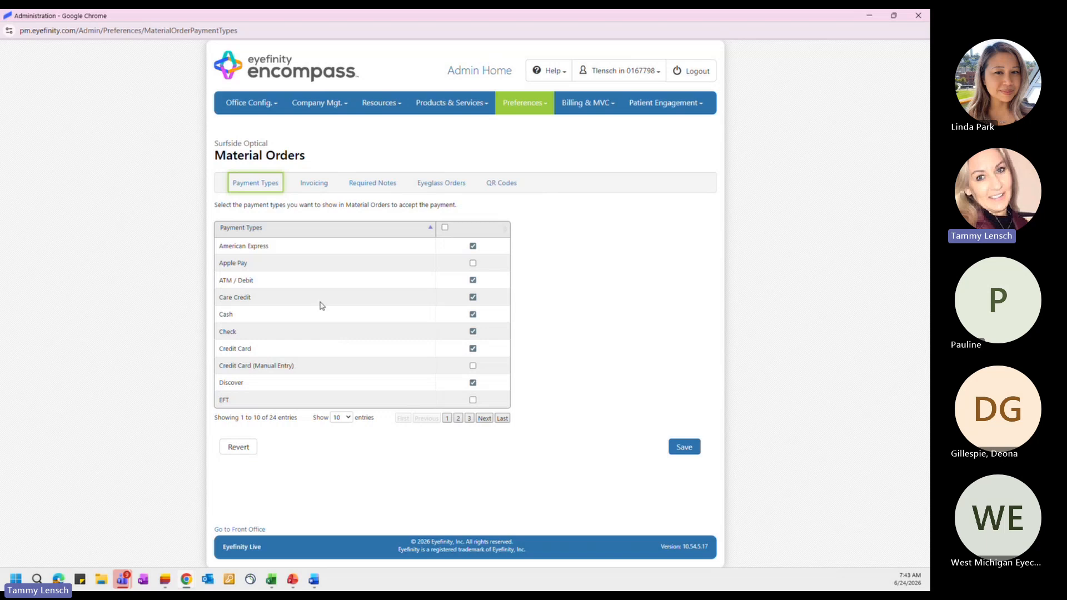
{"action": "left_click", "coordinate": [313, 184]}
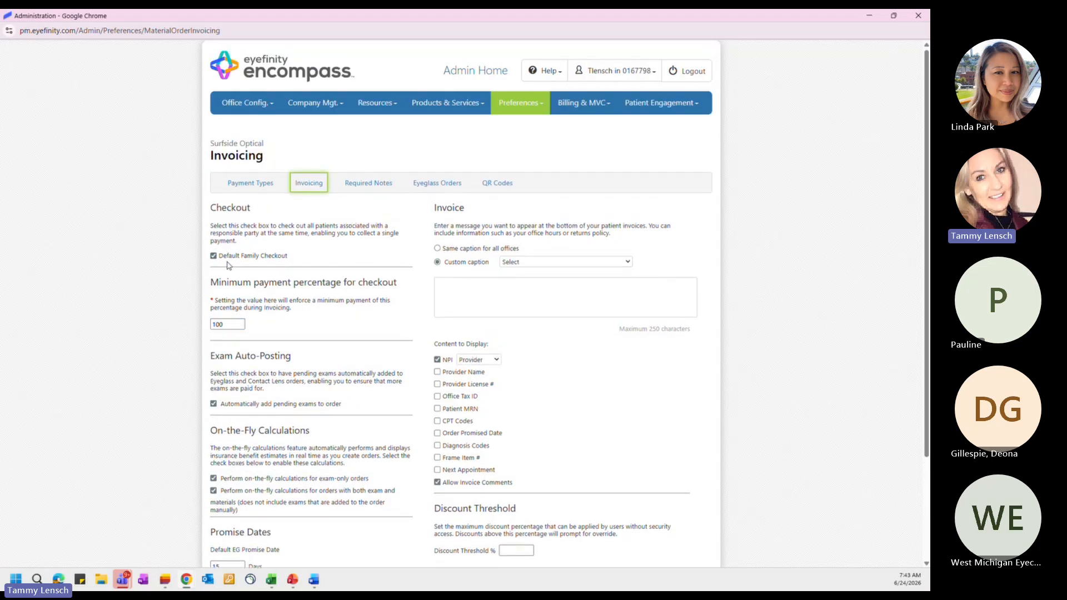
{"action": "scroll", "coordinate": [303, 264], "scroll_direction": "down", "scroll_amount": 2}
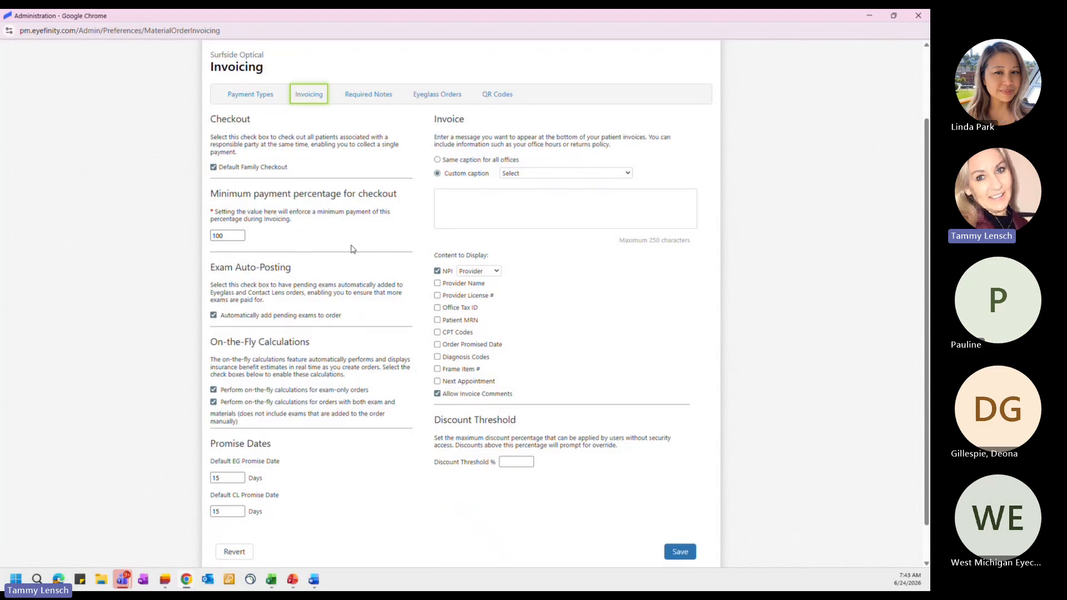
{"action": "scroll", "coordinate": [350, 248], "scroll_direction": "down", "scroll_amount": 1}
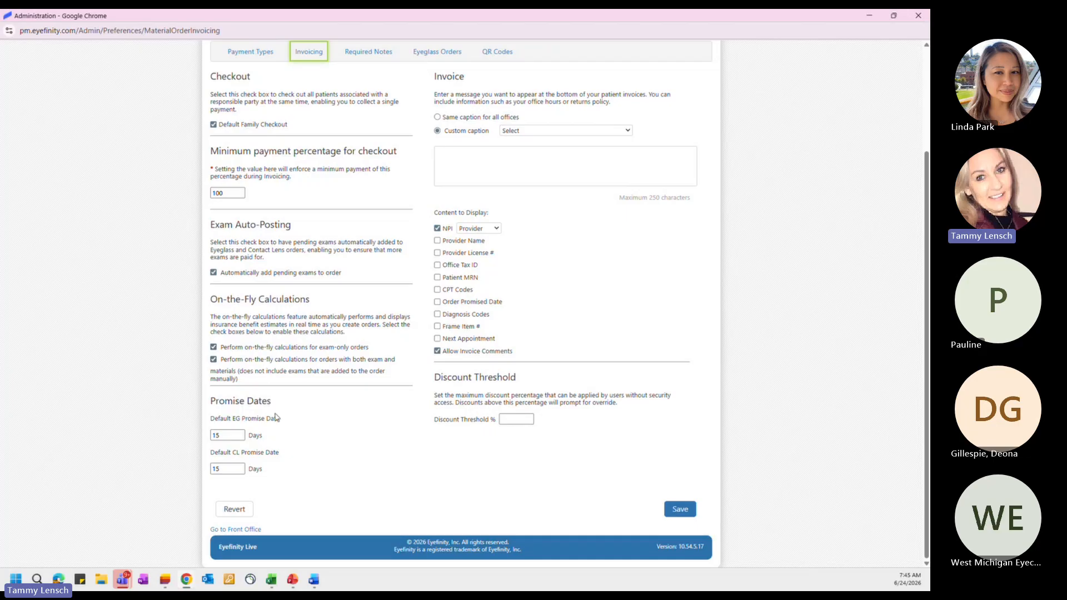
{"action": "scroll", "coordinate": [321, 429], "scroll_direction": "up", "scroll_amount": 2}
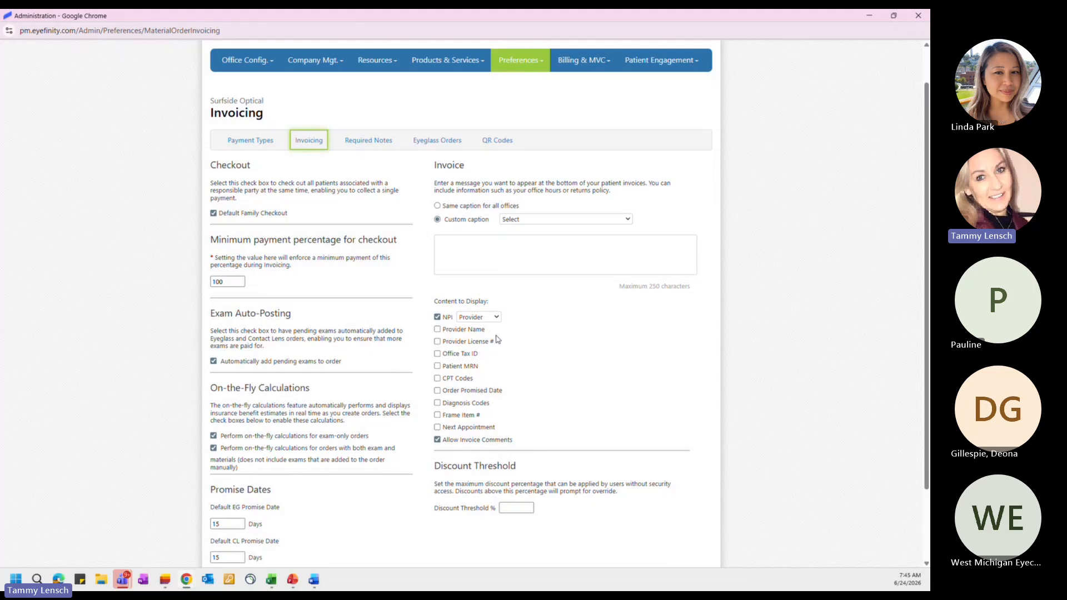
{"action": "scroll", "coordinate": [498, 339], "scroll_direction": "down", "scroll_amount": 2}
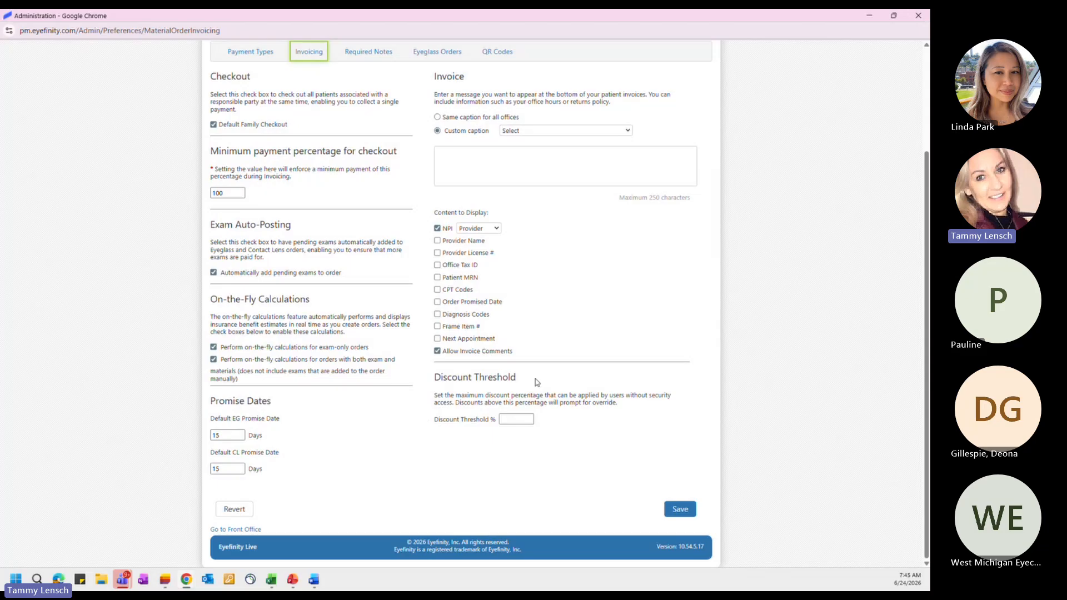
Try a discount threshold of 50% in the Invoicing preferences and clear the field again
{"action": "left_click_drag", "start_coordinate": [537, 382], "coordinate": [436, 384]}
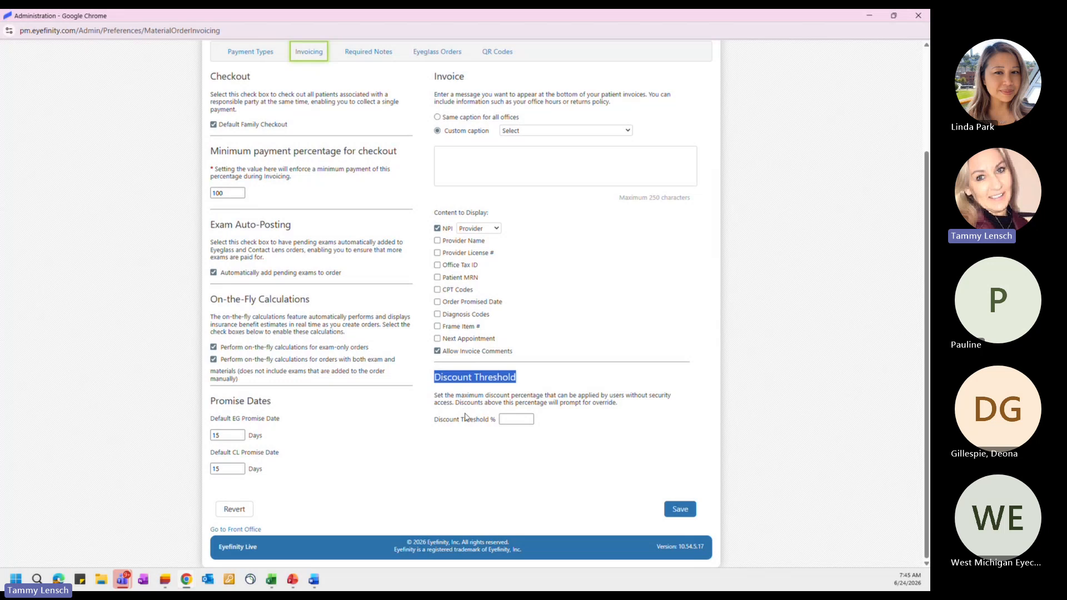
{"action": "left_click", "coordinate": [528, 418]}
{"action": "type", "text": "50"}
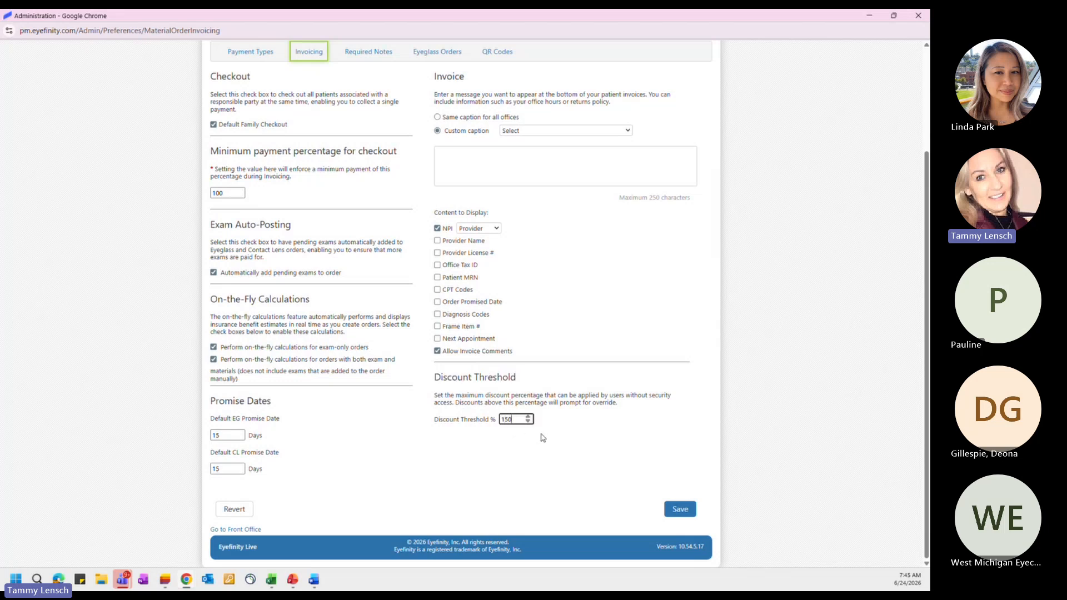
{"action": "left_click_drag", "start_coordinate": [526, 418], "coordinate": [496, 419]}
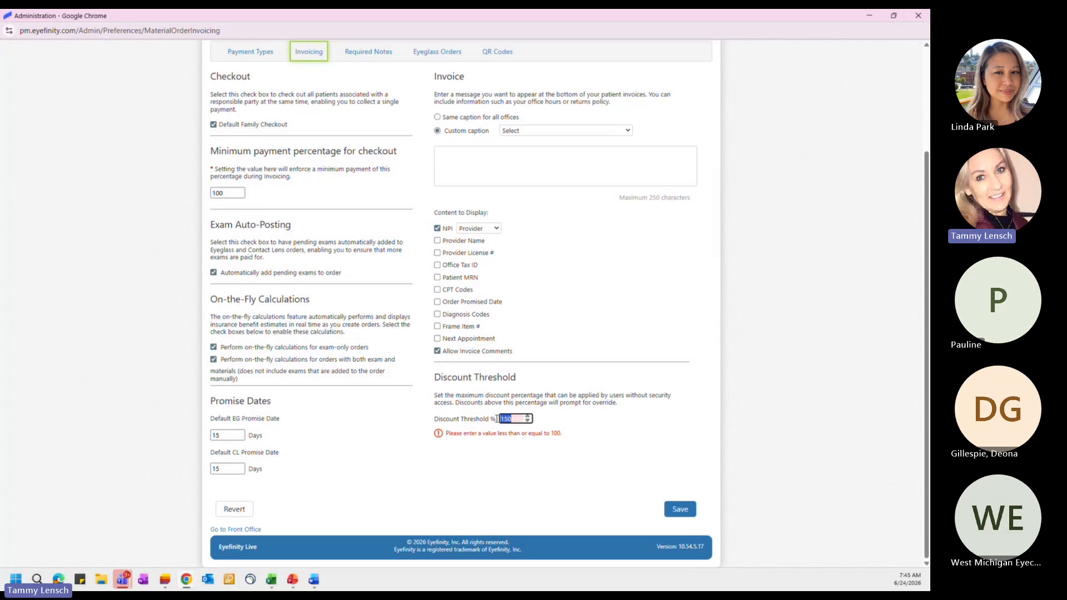
{"action": "type", "text": "50"}
{"action": "left_click", "coordinate": [481, 468]}
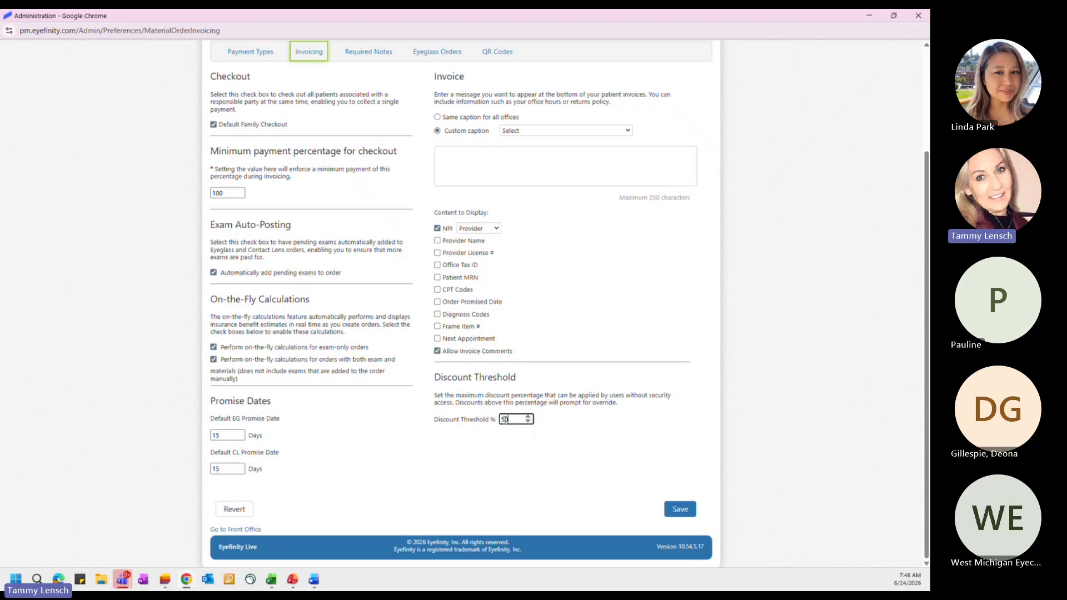
{"action": "double_click", "coordinate": [506, 420]}
{"action": "key", "text": "BackSpace"}
Review the Required Notes, Eyeglass Orders, and QR Codes settings of the Material Orders preferences
{"action": "scroll", "coordinate": [525, 429], "scroll_direction": "up", "scroll_amount": 1}
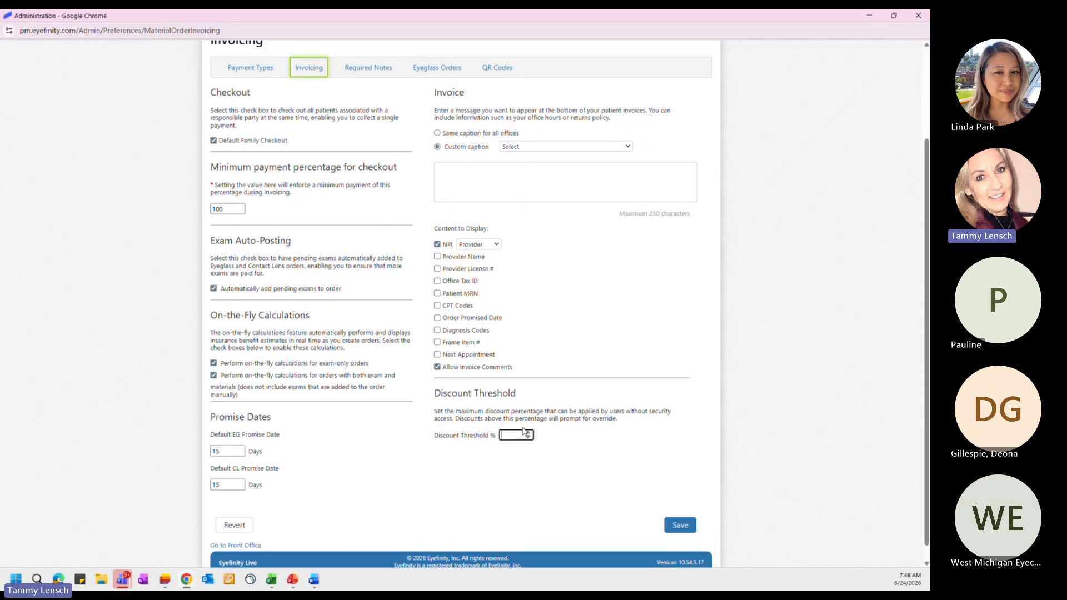
{"action": "scroll", "coordinate": [525, 431], "scroll_direction": "up", "scroll_amount": 2}
{"action": "left_click", "coordinate": [369, 183]}
{"action": "left_click", "coordinate": [509, 83]}
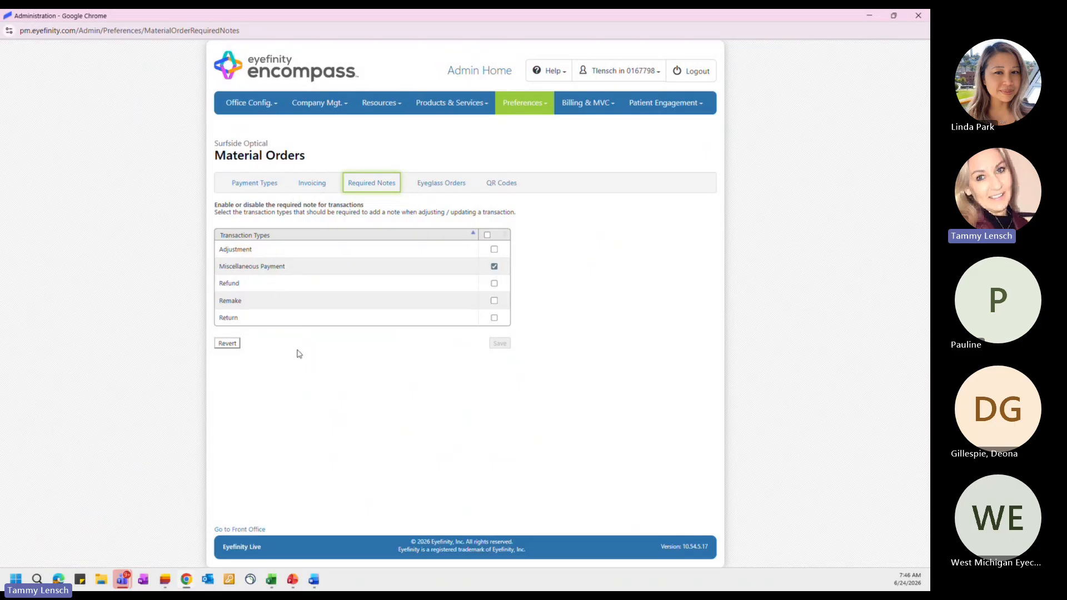
{"action": "left_click", "coordinate": [435, 186]}
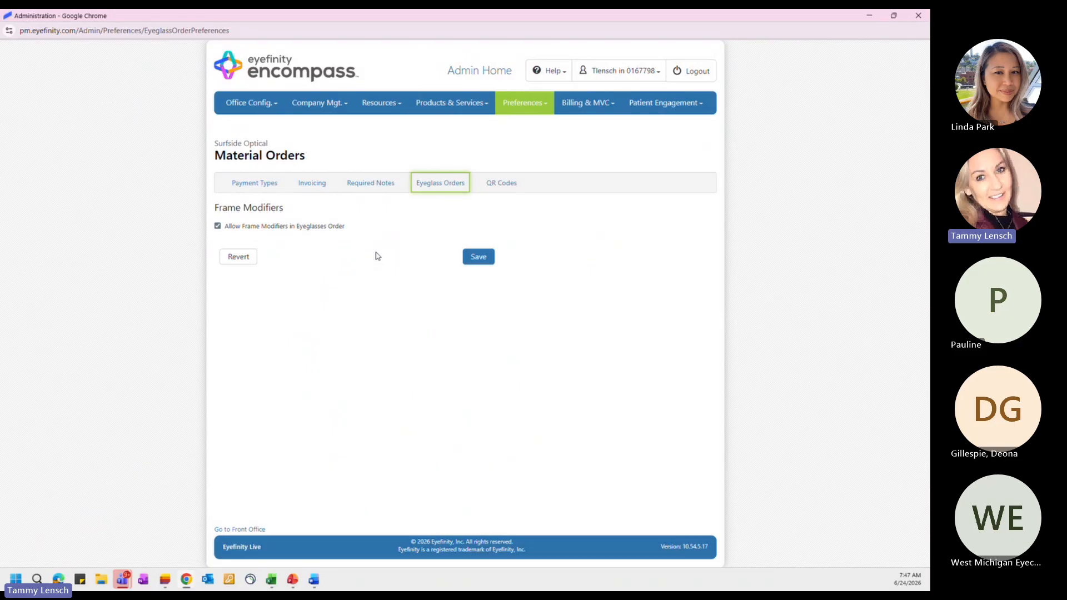
{"action": "left_click", "coordinate": [504, 185]}
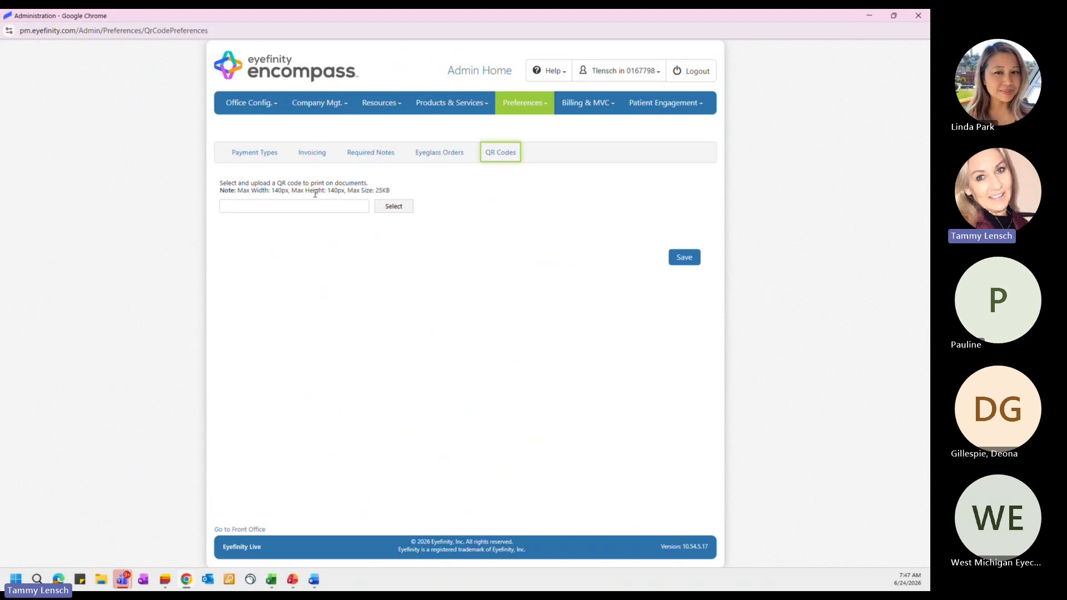
Open Insurance Integrations and review the third-party billing setup and the automatic and manual VSP claim submission options
{"action": "left_click", "coordinate": [575, 107]}
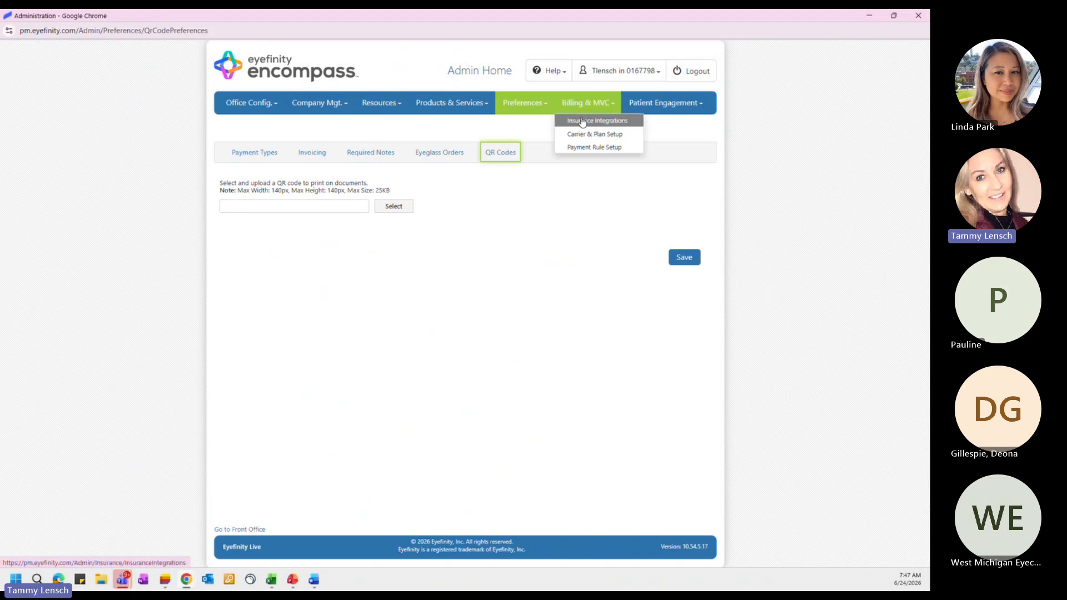
{"action": "left_click", "coordinate": [582, 122]}
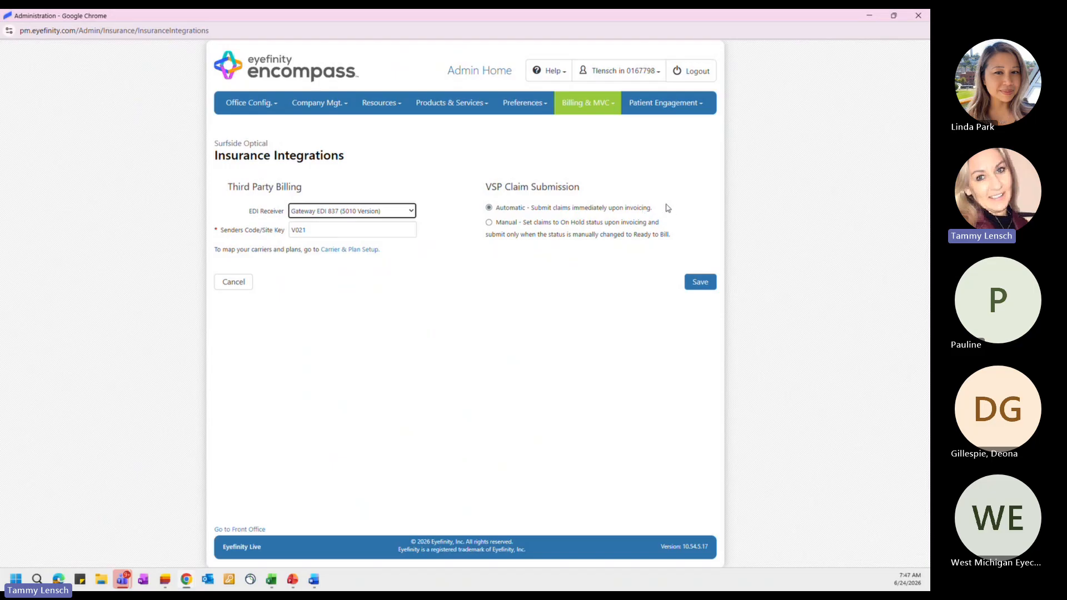
{"action": "left_click_drag", "start_coordinate": [653, 208], "coordinate": [500, 208]}
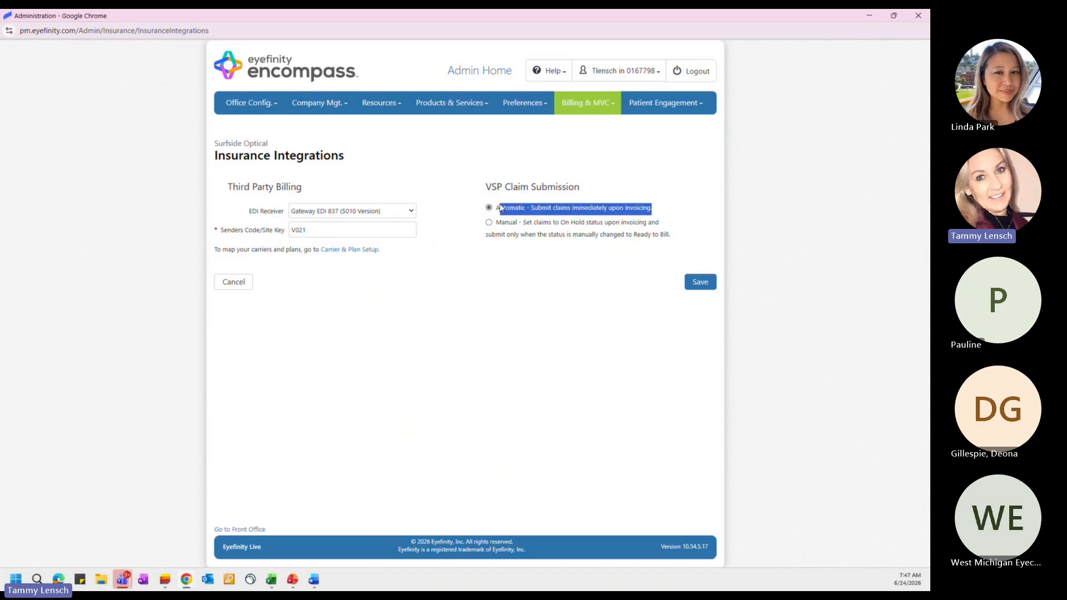
{"action": "left_click", "coordinate": [565, 273]}
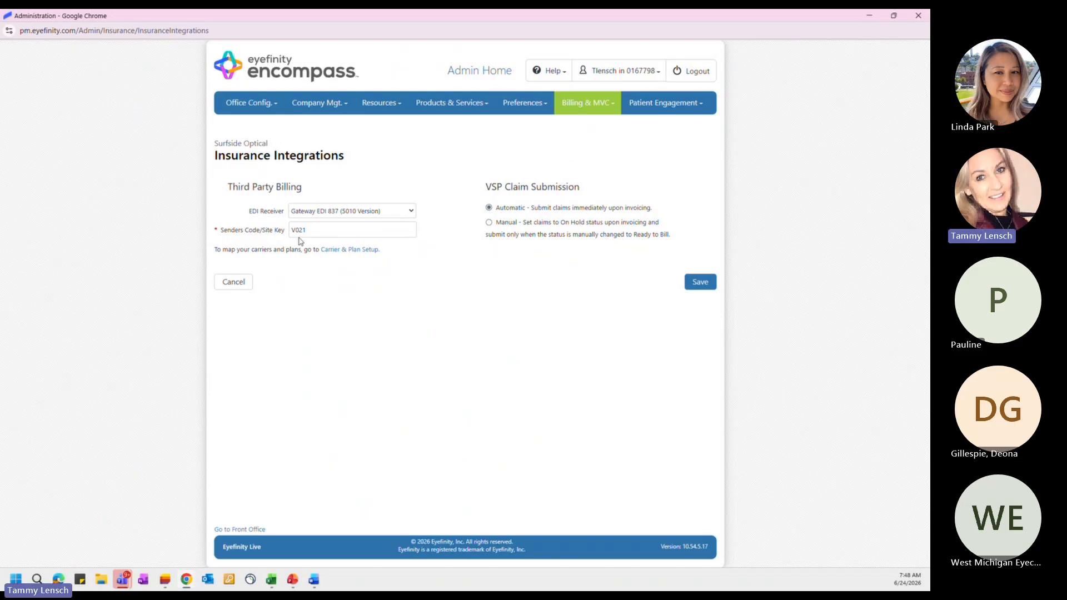
Open the Surfside Optical office information and review its branding, invoice preferences, and the Include PD option under RX Settings
{"action": "left_click", "coordinate": [319, 104]}
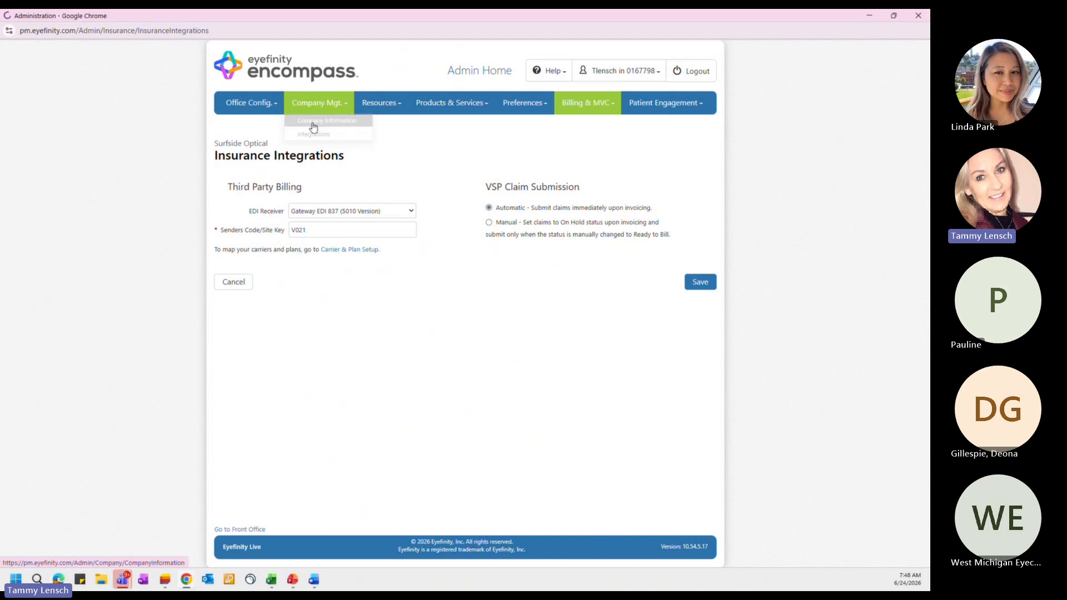
{"action": "left_click", "coordinate": [308, 121]}
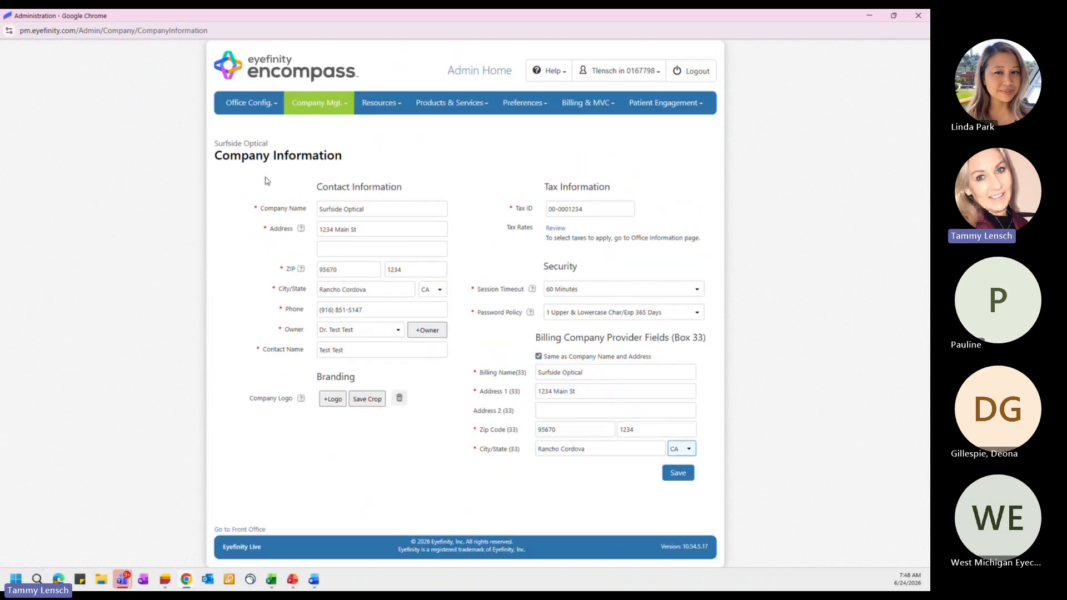
{"action": "left_click", "coordinate": [241, 105]}
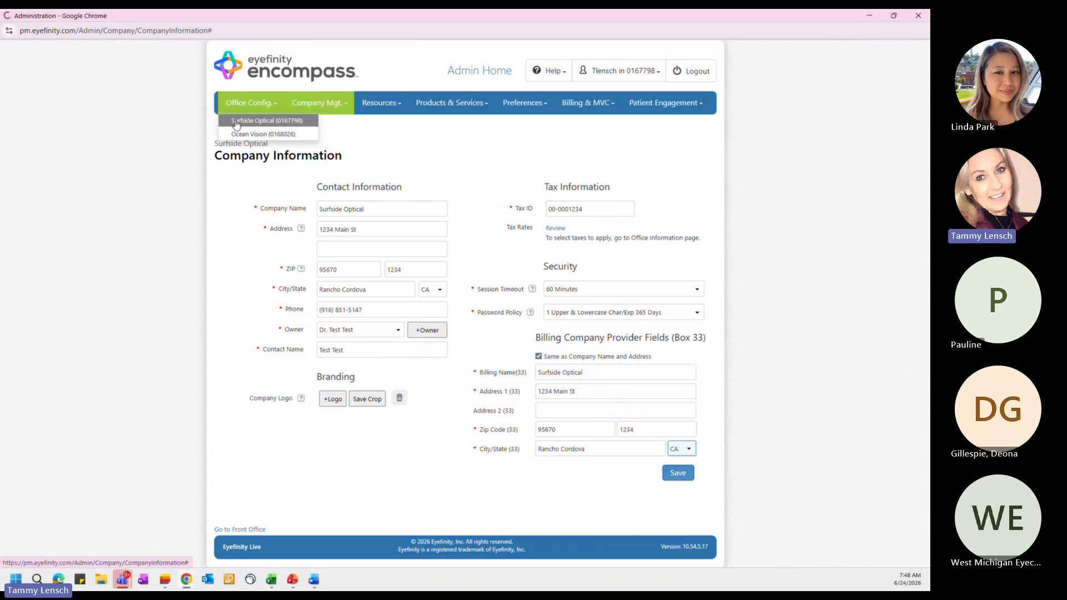
{"action": "left_click", "coordinate": [235, 121]}
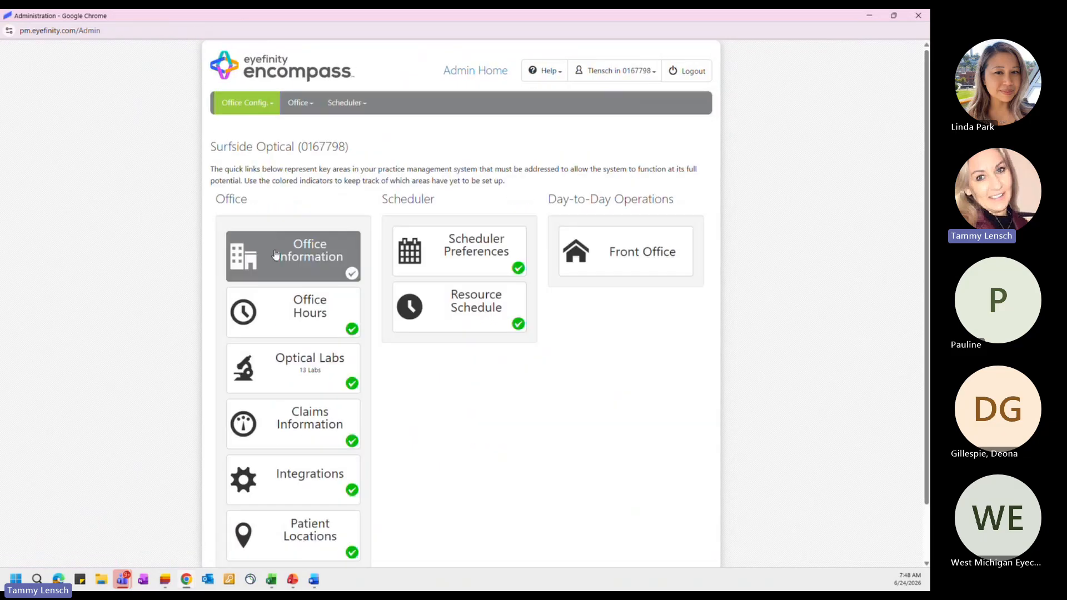
{"action": "left_click", "coordinate": [275, 254]}
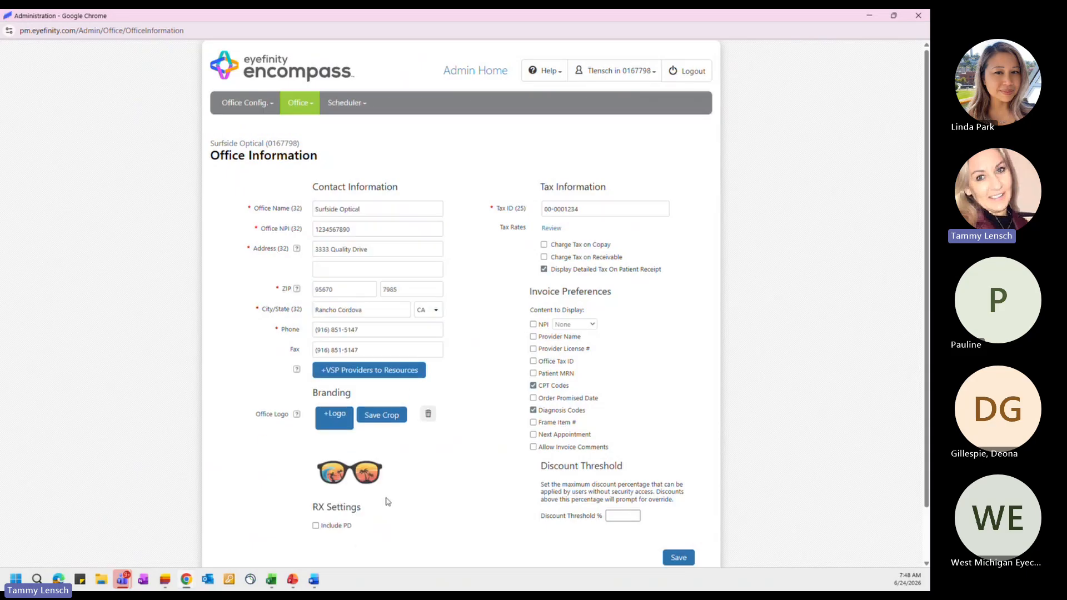
{"action": "scroll", "coordinate": [387, 502], "scroll_direction": "down", "scroll_amount": 1}
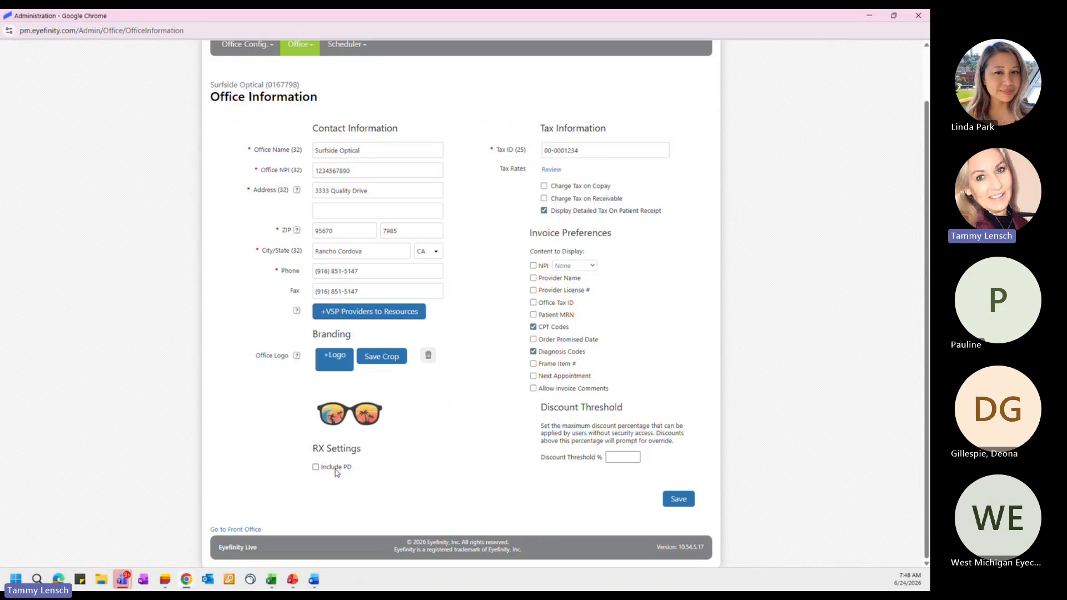
{"action": "left_click", "coordinate": [316, 468]}
{"action": "left_click", "coordinate": [316, 467]}
Compare the office information of Ocean Vision and Surfside Optical, and return to the company setup to open Company Information
{"action": "left_click", "coordinate": [246, 44]}
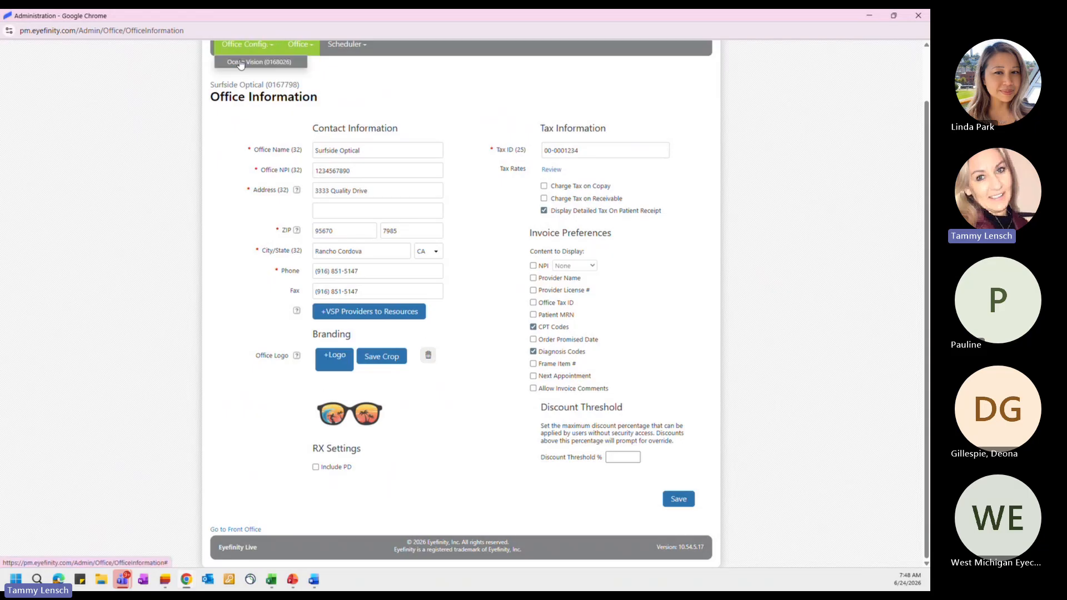
{"action": "left_click", "coordinate": [240, 62]}
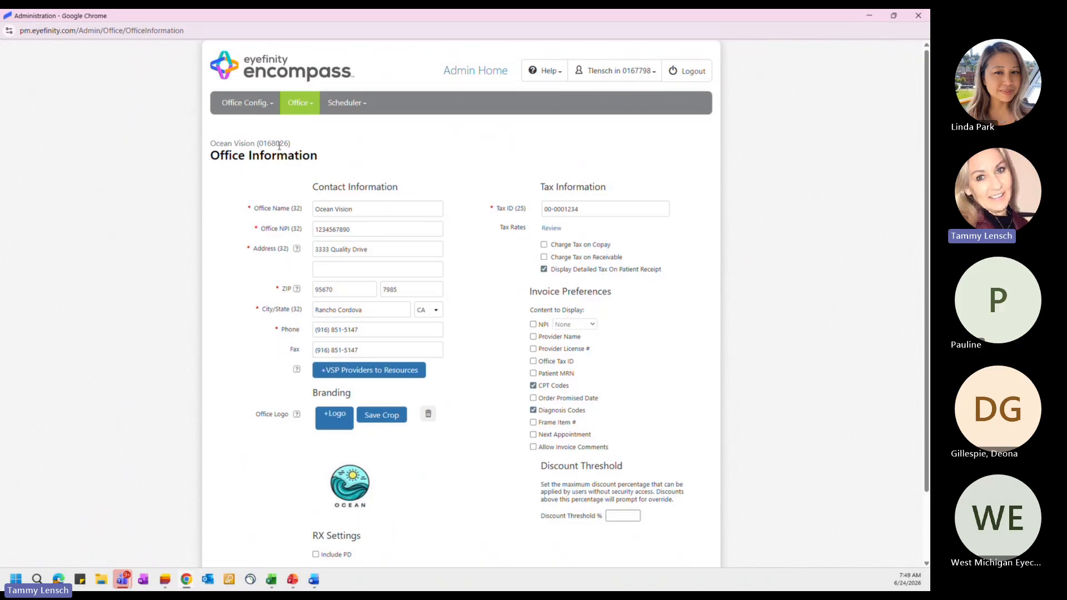
{"action": "left_click", "coordinate": [234, 106]}
{"action": "left_click", "coordinate": [236, 122]}
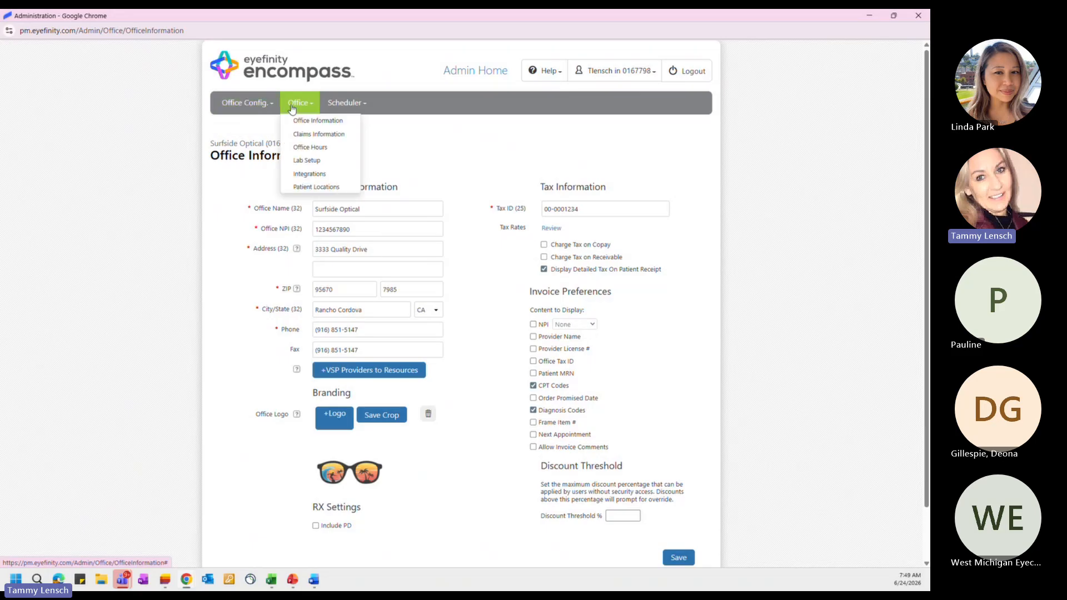
{"action": "left_click", "coordinate": [471, 71]}
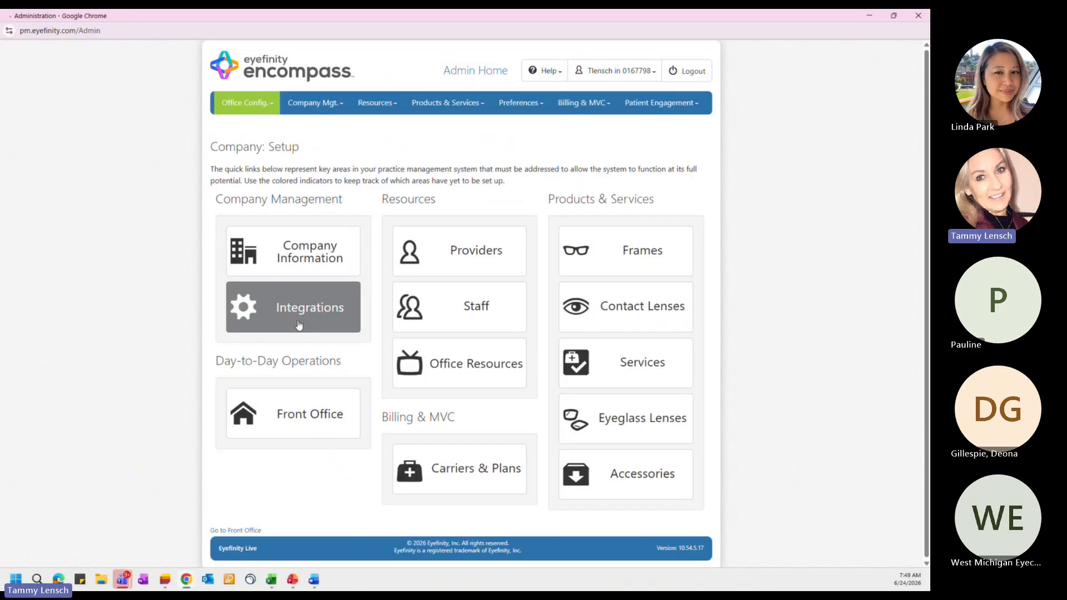
{"action": "left_click", "coordinate": [301, 262]}
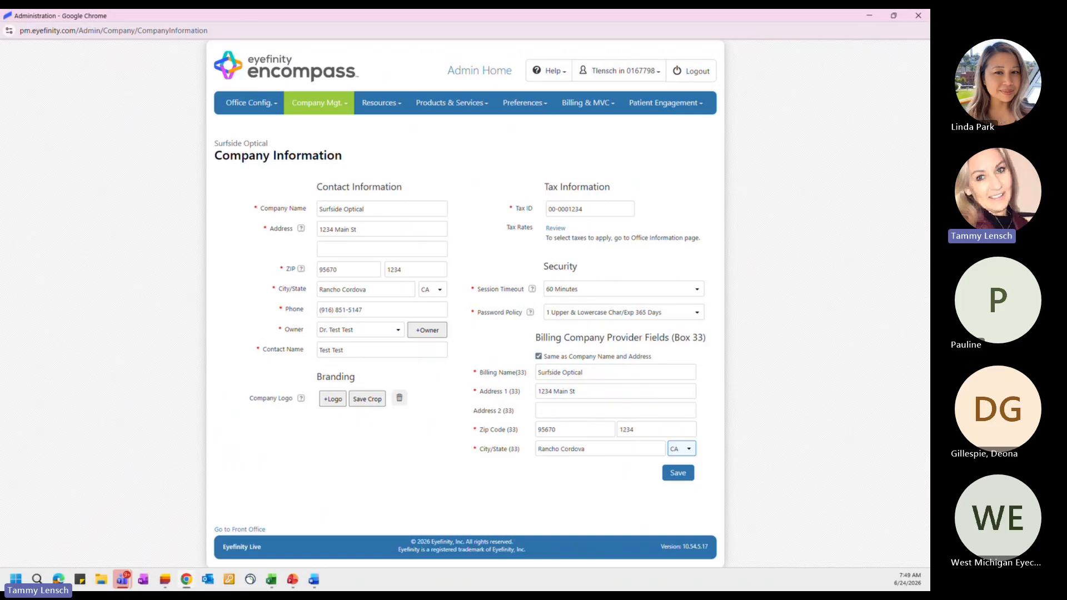
{"action": "key", "text": "alt+Tab"}
{"action": "key", "text": "alt+F4"}
{"action": "key", "text": "alt+Tab"}
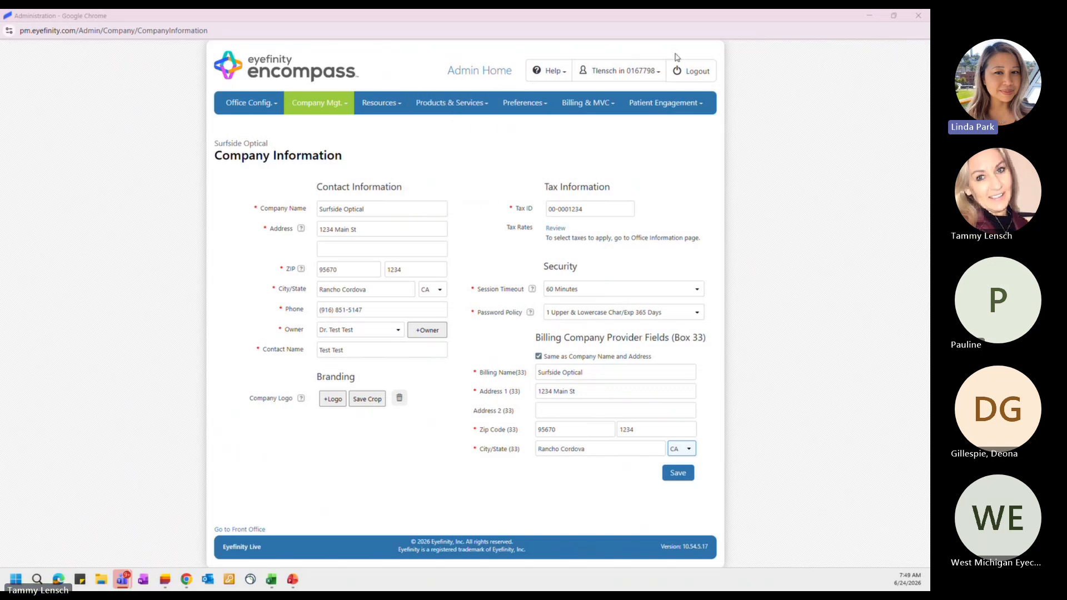
Minimize the administration window, switch to the PowerPoint training presentation, and start the slide show from the Education Resources slide
{"action": "left_click", "coordinate": [871, 16]}
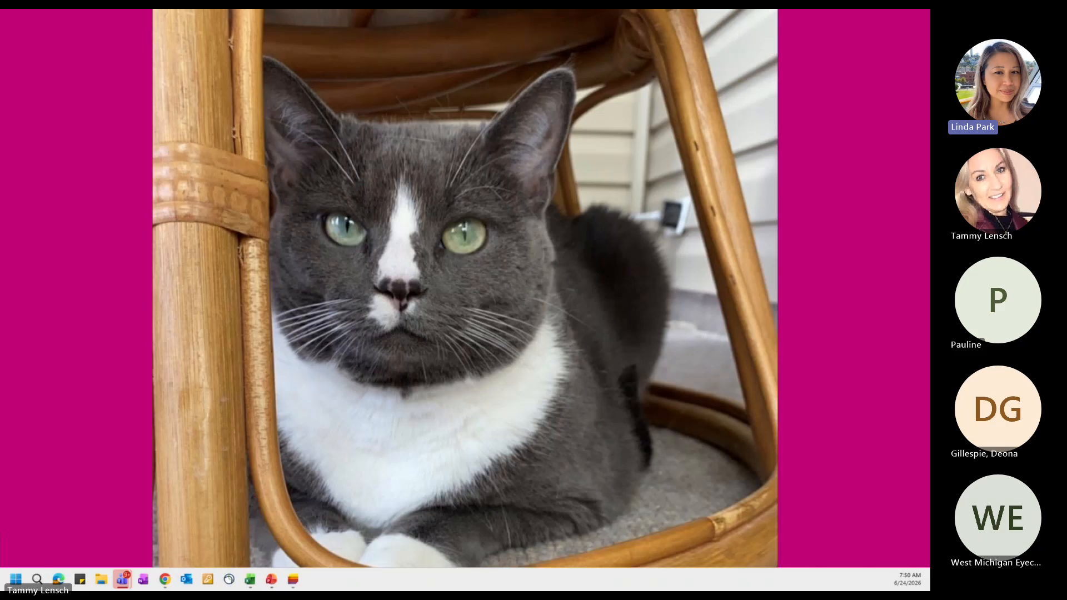
{"action": "left_click", "coordinate": [271, 579]}
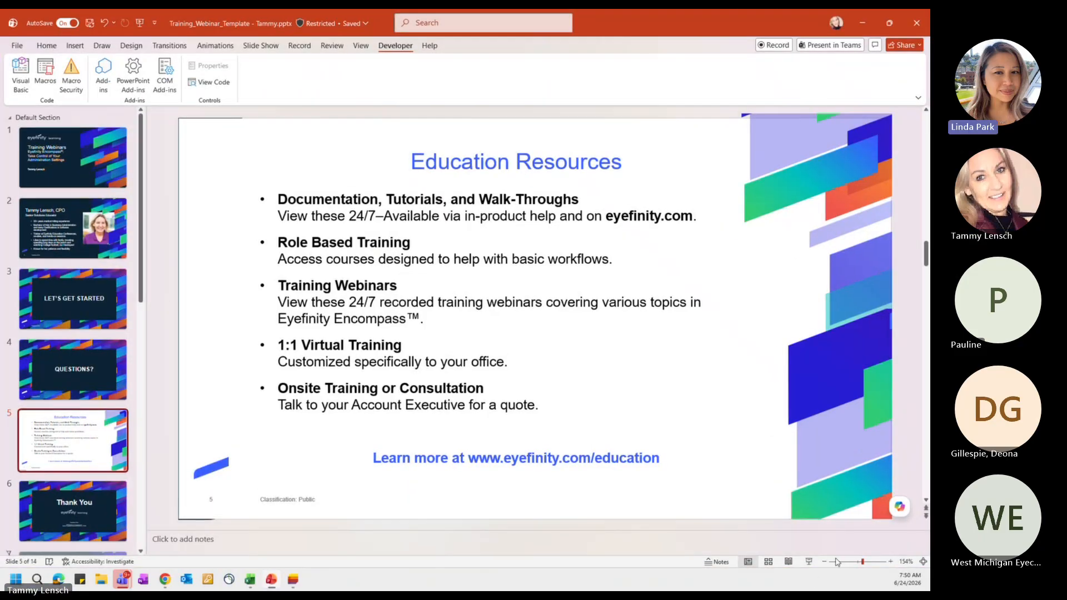
{"action": "left_click", "coordinate": [810, 563]}
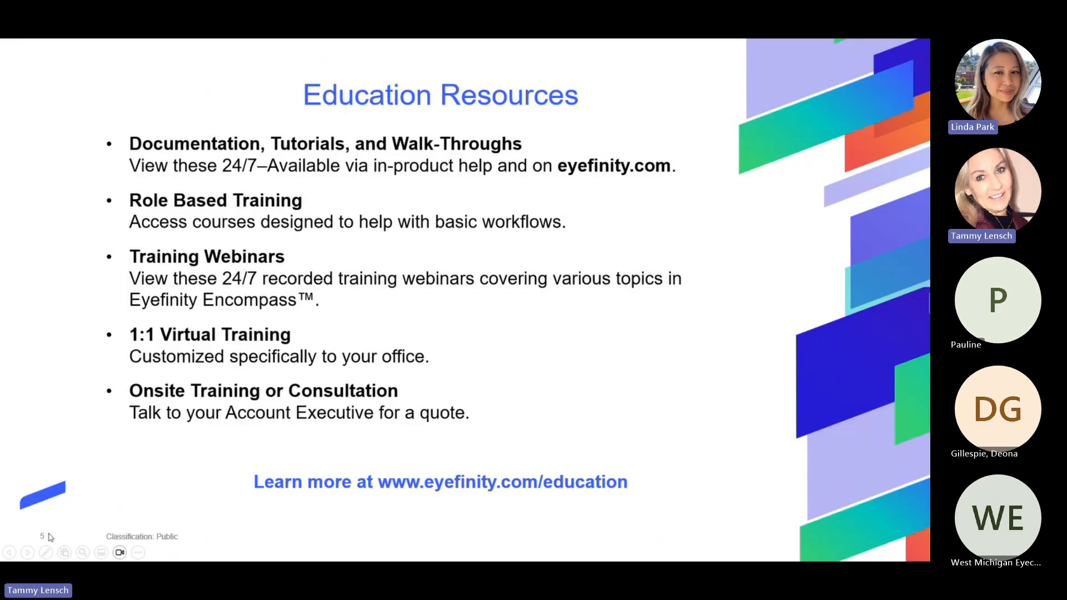
Go back to the Questions slide in the slide show and return to the Education Resources slide
{"action": "left_click", "coordinate": [13, 554]}
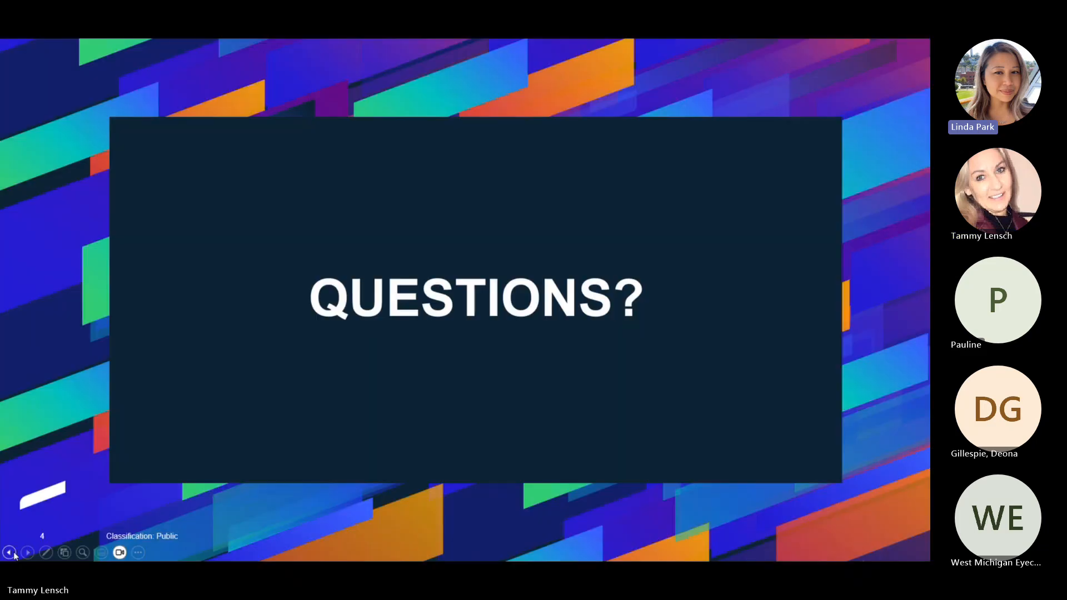
{"action": "left_click", "coordinate": [14, 554]}
{"action": "left_click", "coordinate": [26, 553]}
{"action": "left_click", "coordinate": [26, 554]}
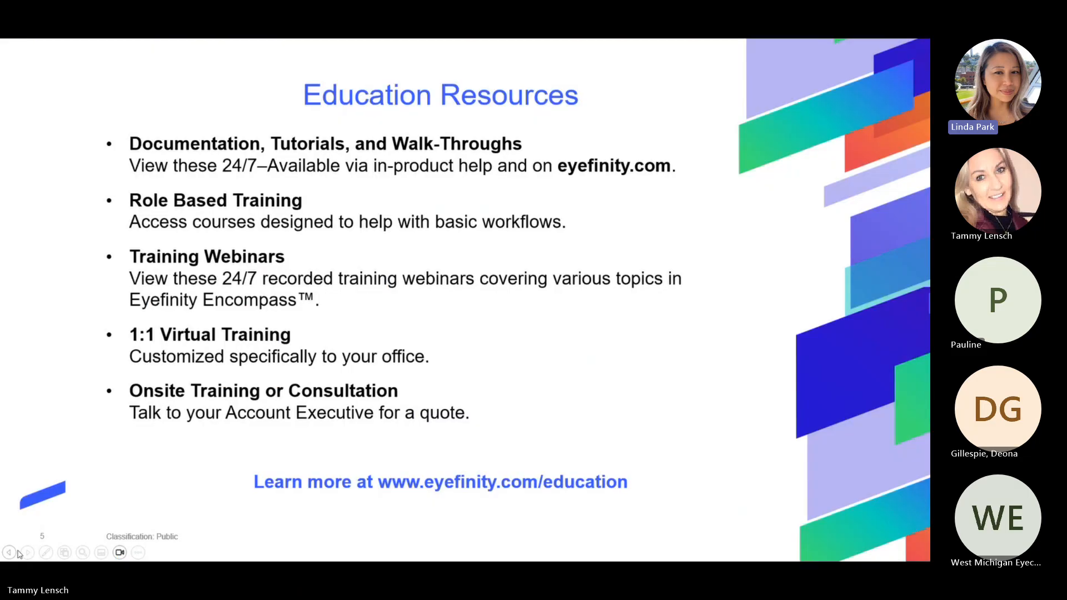